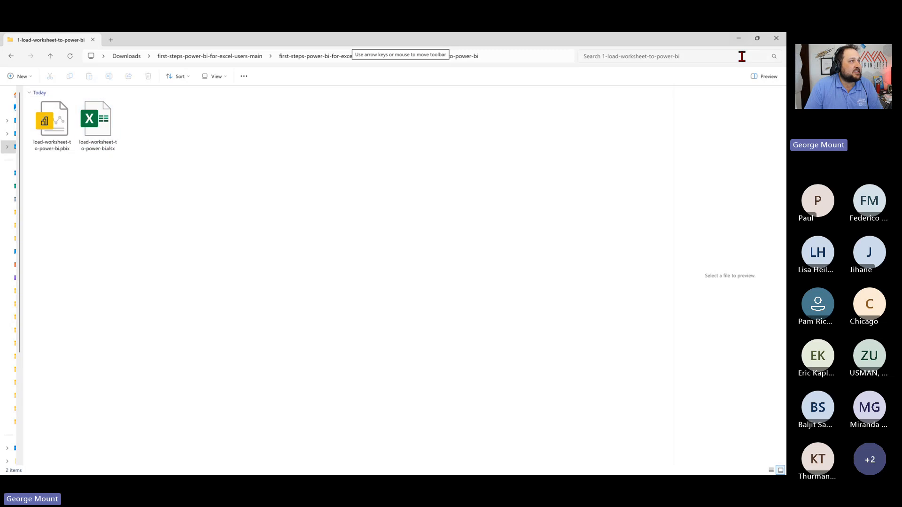
- Switch to Power BI Desktop, start a blank report and dismiss the Live Edit feature tip
left_click(738, 38)
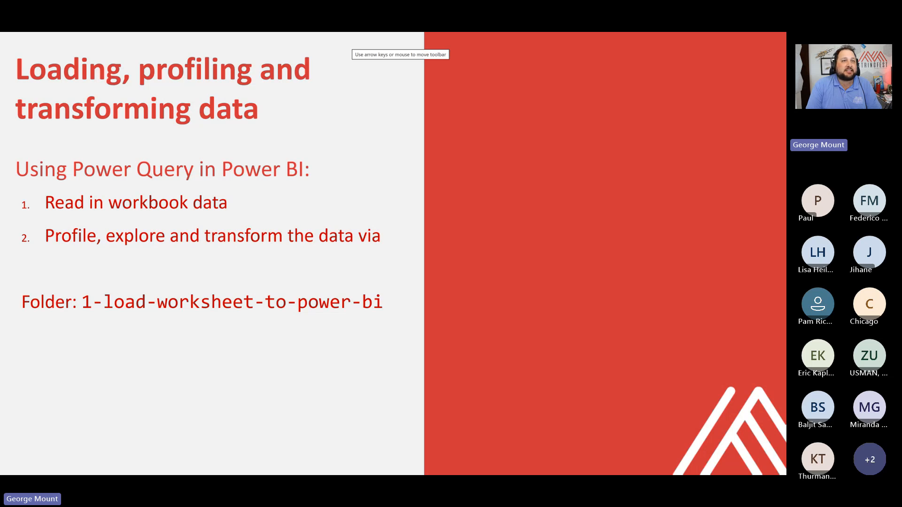
left_click_drag(786, 166, 174, 36)
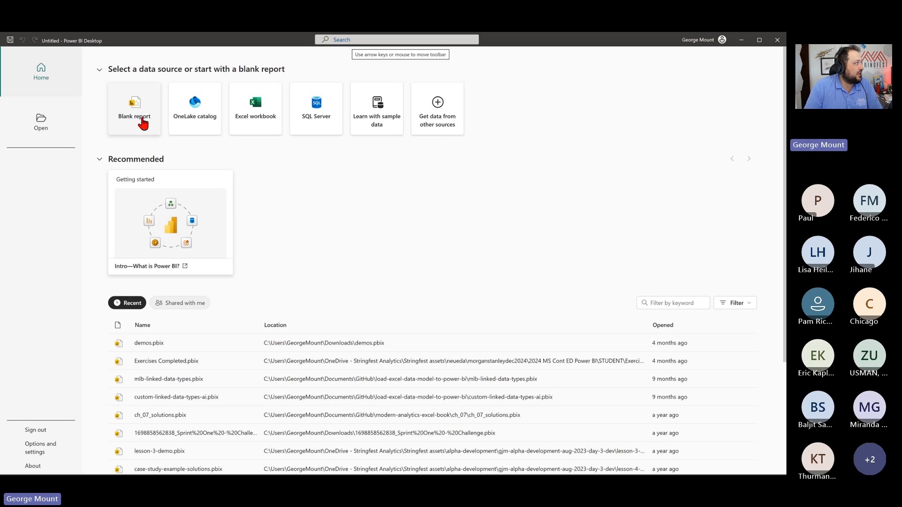
left_click(143, 123)
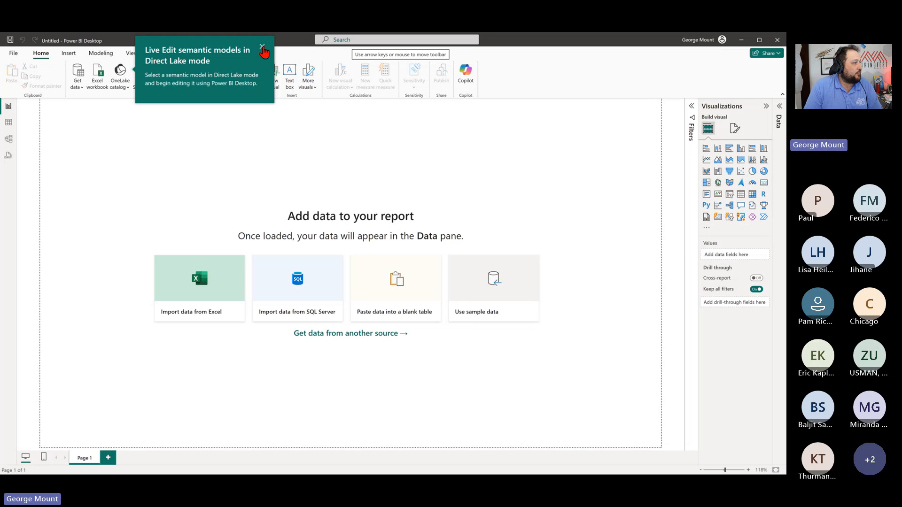
left_click(263, 47)
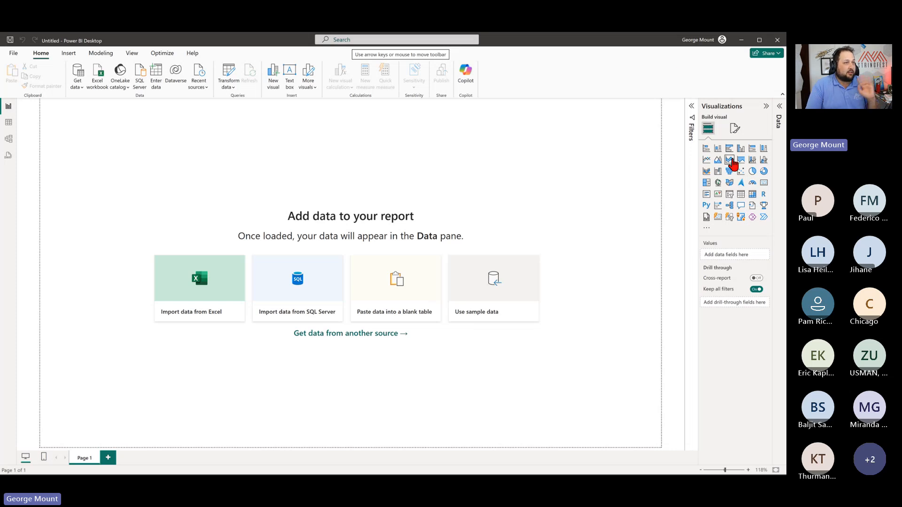
- Start an Excel data import and select load-worksheet-to-power-bi.xlsx in the 1-load-worksheet-to-power-bi folder under Downloads
left_click(78, 84)
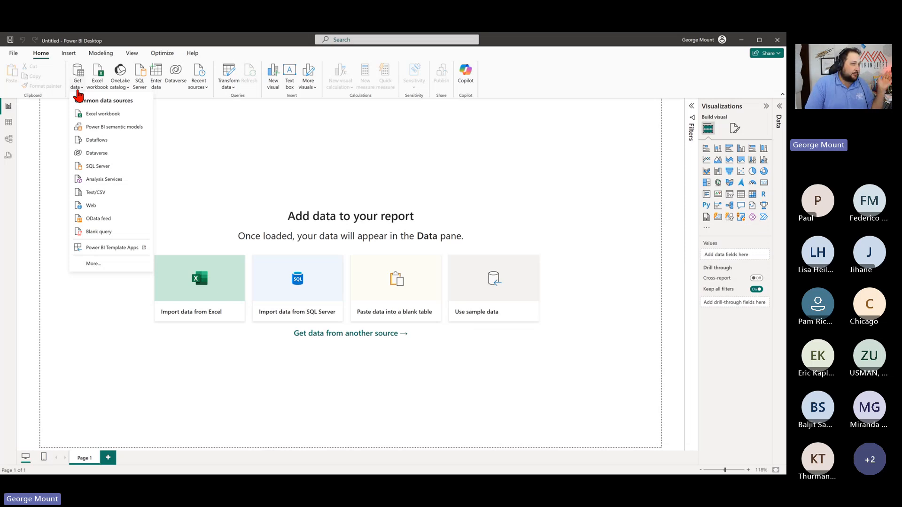
left_click(207, 173)
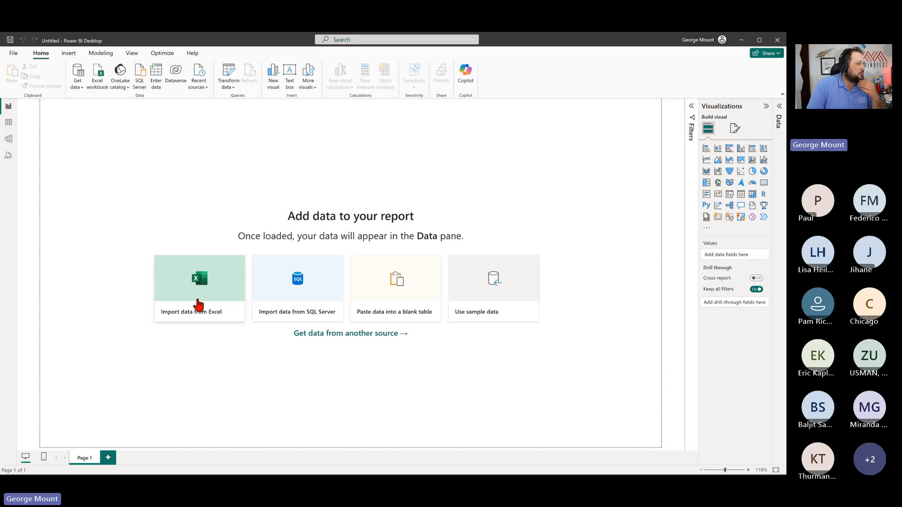
left_click(197, 295)
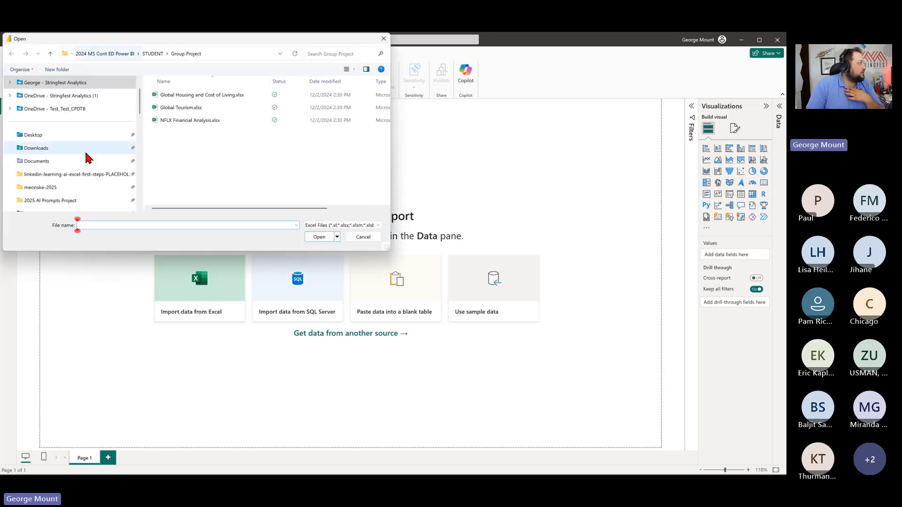
left_click(55, 152)
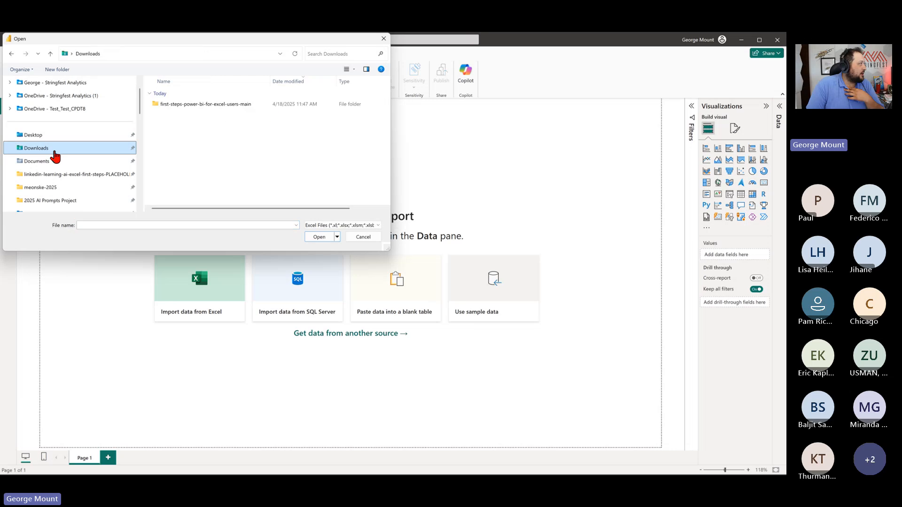
double_click(216, 104)
double_click(216, 104)
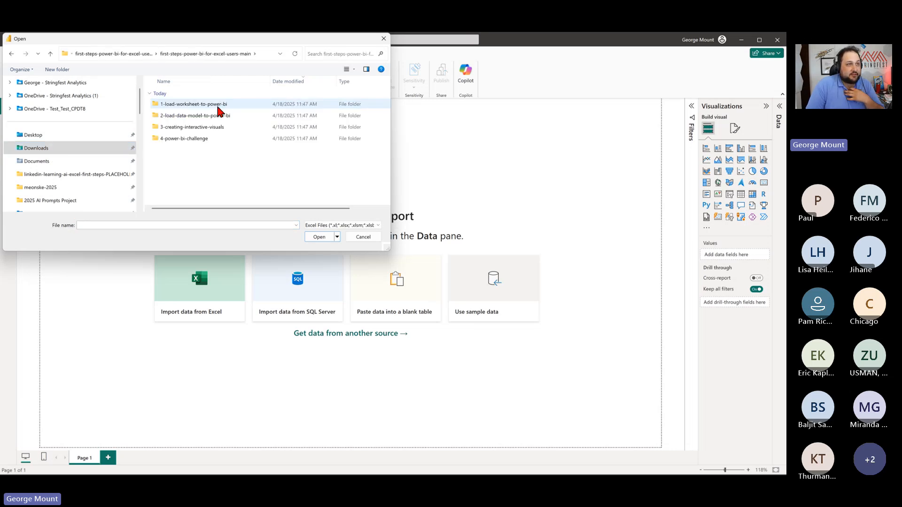
double_click(191, 105)
left_click(192, 104)
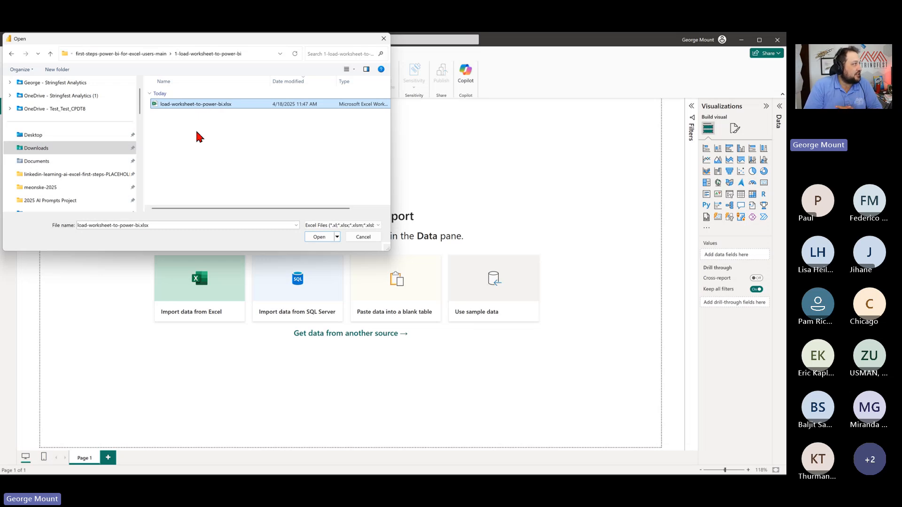
- Browse again from Downloads to the 1-load-worksheet-to-power-bi folder and open load-worksheet-to-power-bi.xlsx
left_click(38, 150)
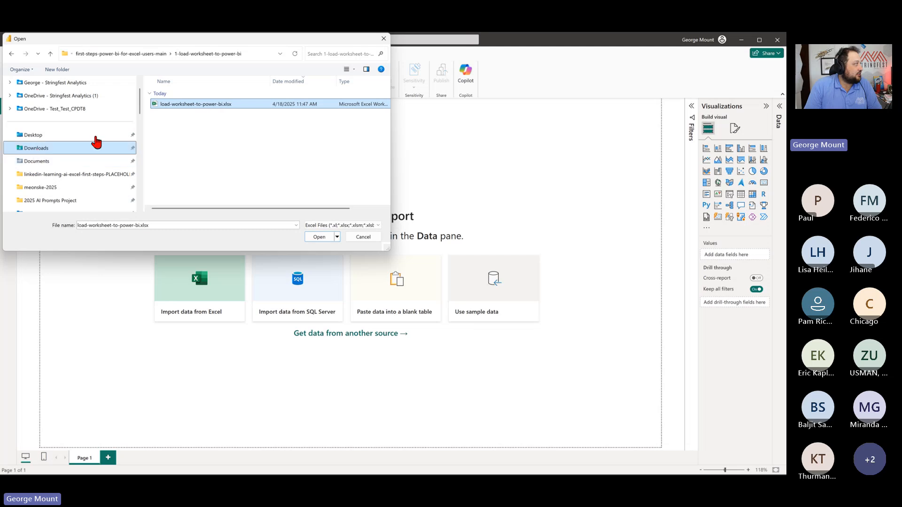
double_click(190, 104)
double_click(190, 104)
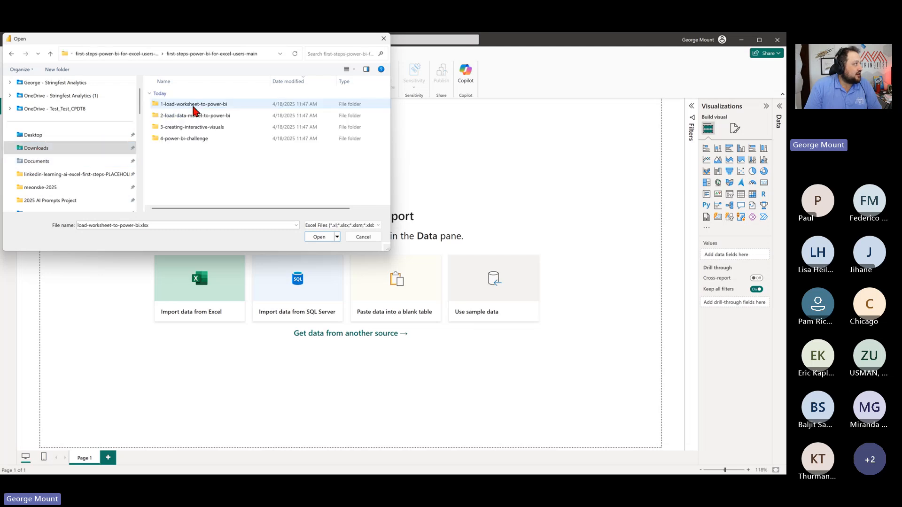
double_click(196, 106)
left_click(203, 105)
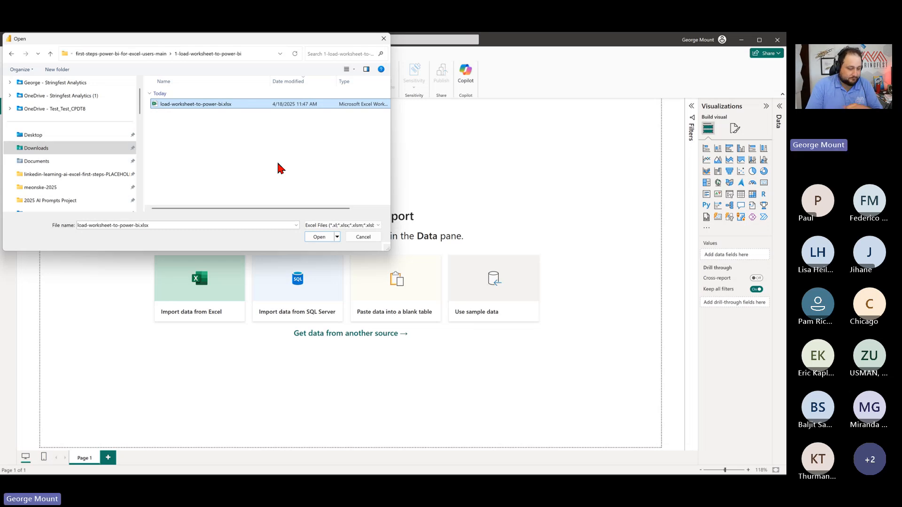
double_click(206, 106)
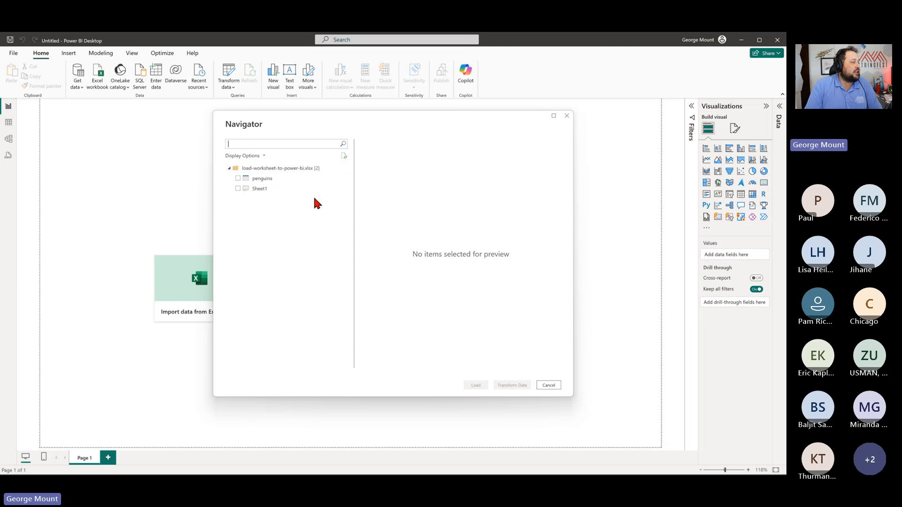
- Preview the workbook's items, choose the penguins table for import and open it in Power Query with Transform Data
left_click(264, 192)
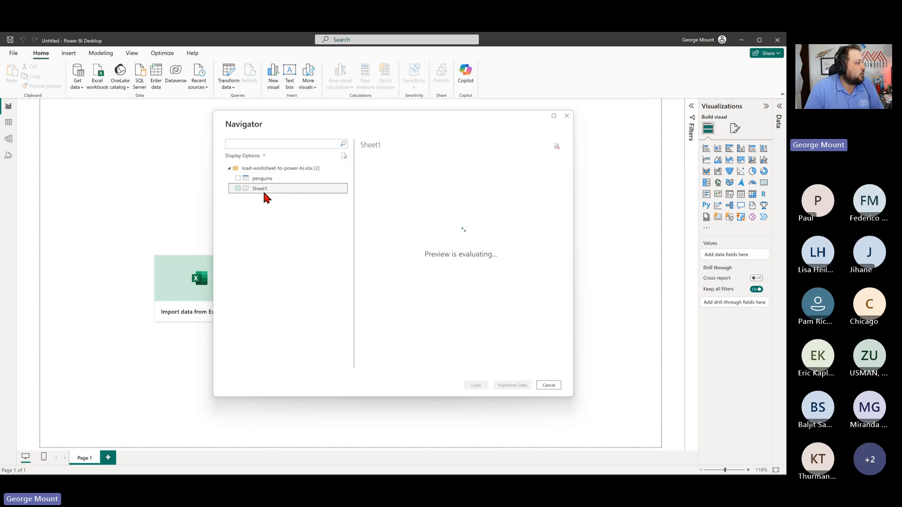
left_click(238, 181)
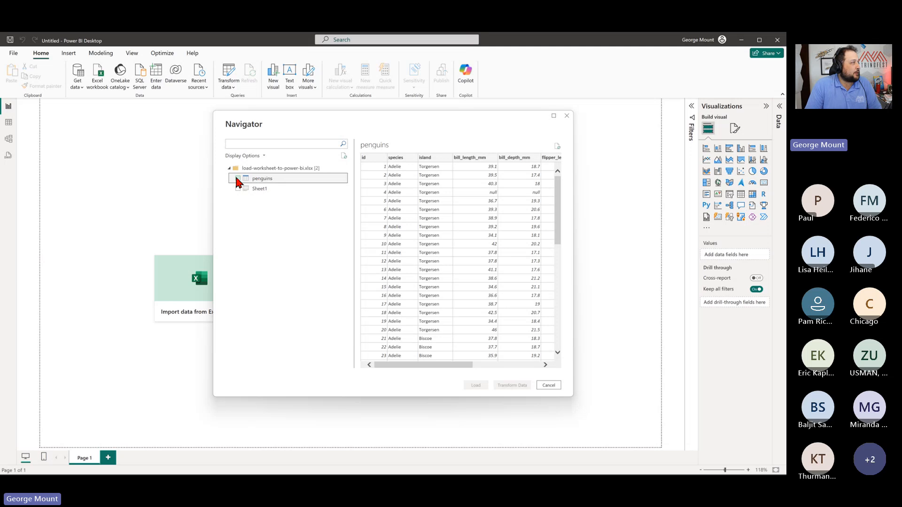
left_click(238, 179)
left_click_drag(424, 366, 317, 366)
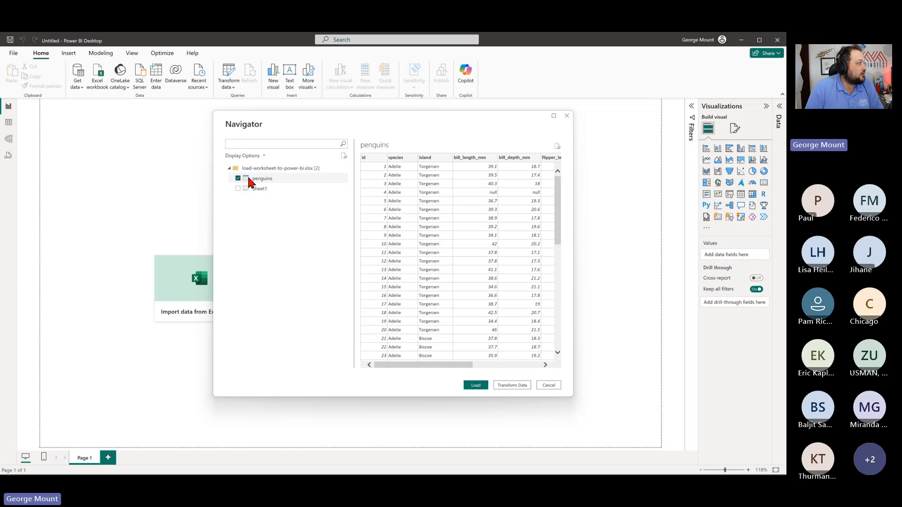
left_click(244, 181)
left_click(238, 179)
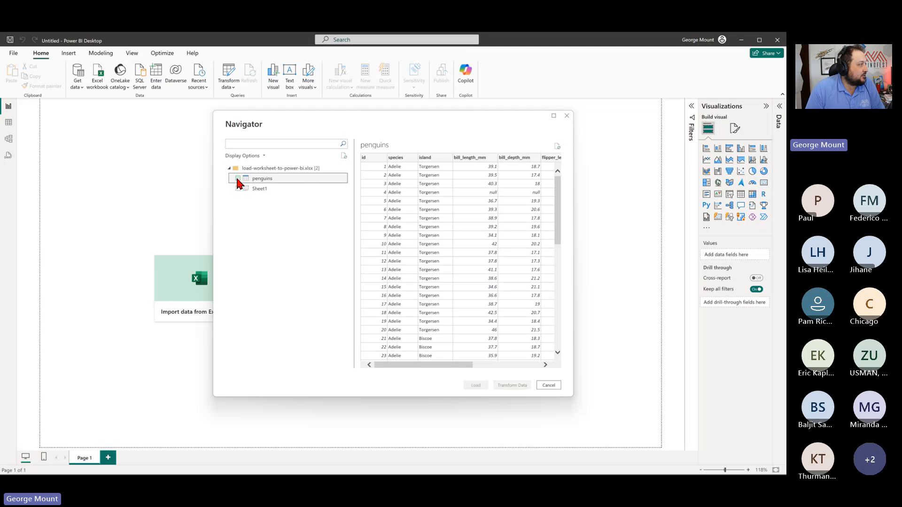
left_click(239, 179)
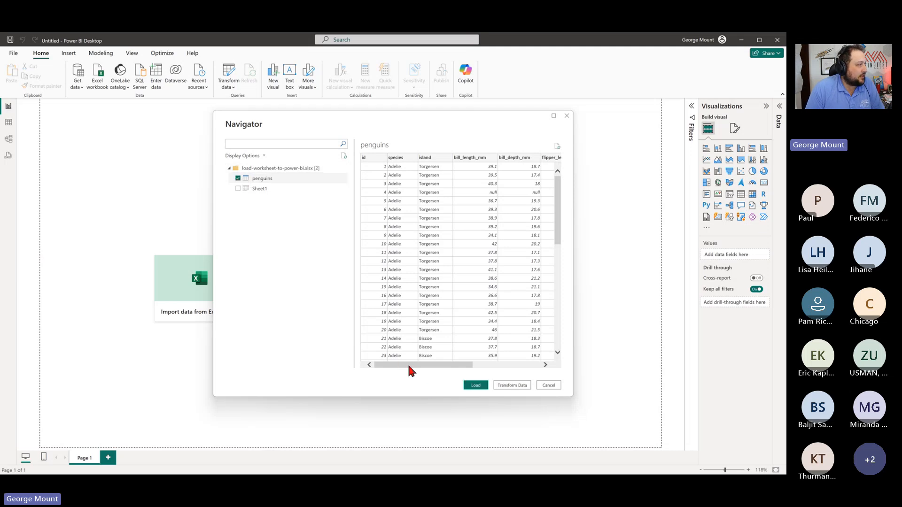
left_click_drag(408, 364, 244, 360)
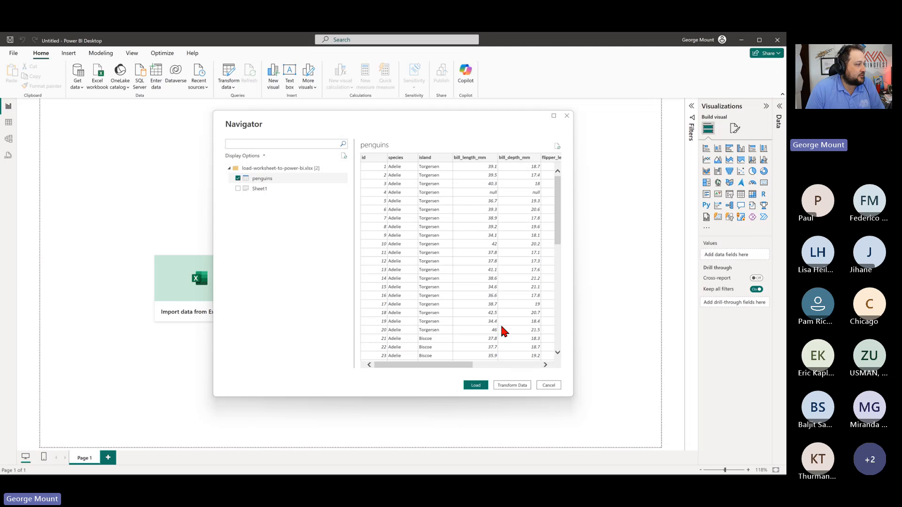
left_click(513, 387)
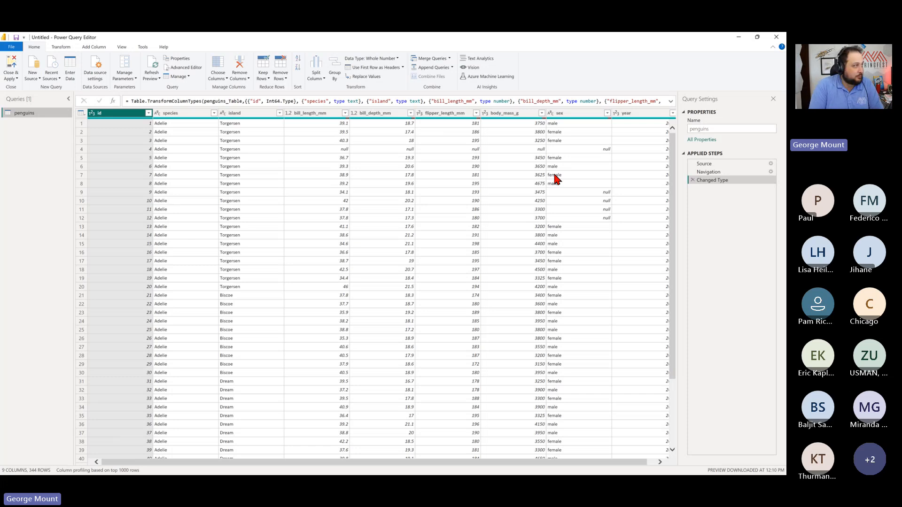
- Turn on column quality, column distribution and column profile for the penguins data preview
key("ctrl+shift+equal")
key("ctrl+shift+equal")
key("ctrl+shift+equal")
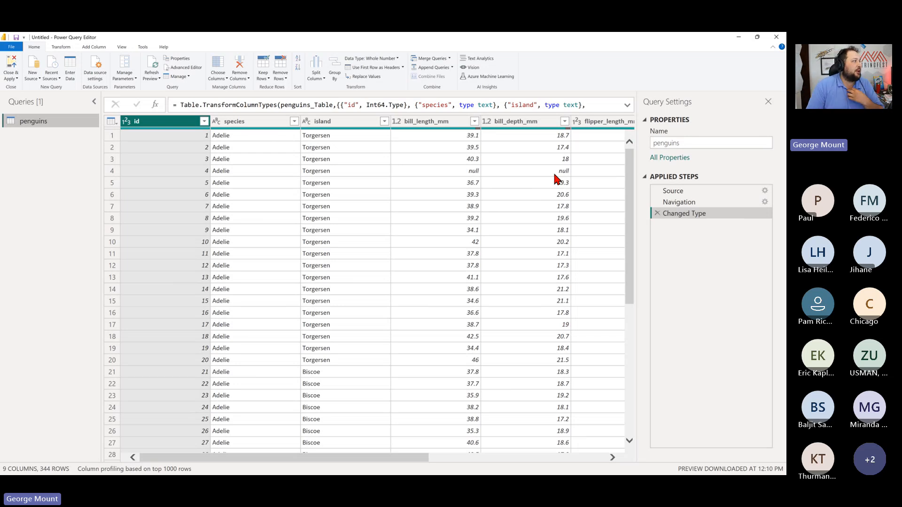
left_click(124, 47)
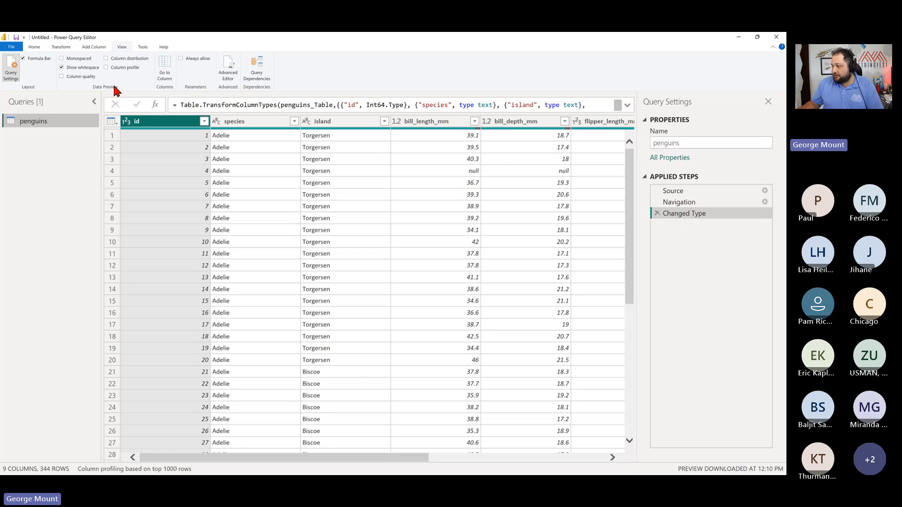
left_click(84, 77)
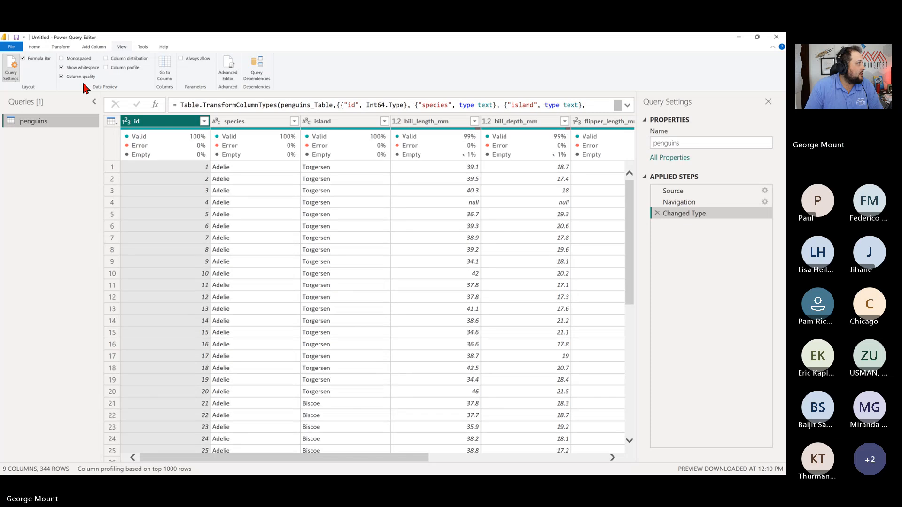
left_click(107, 68)
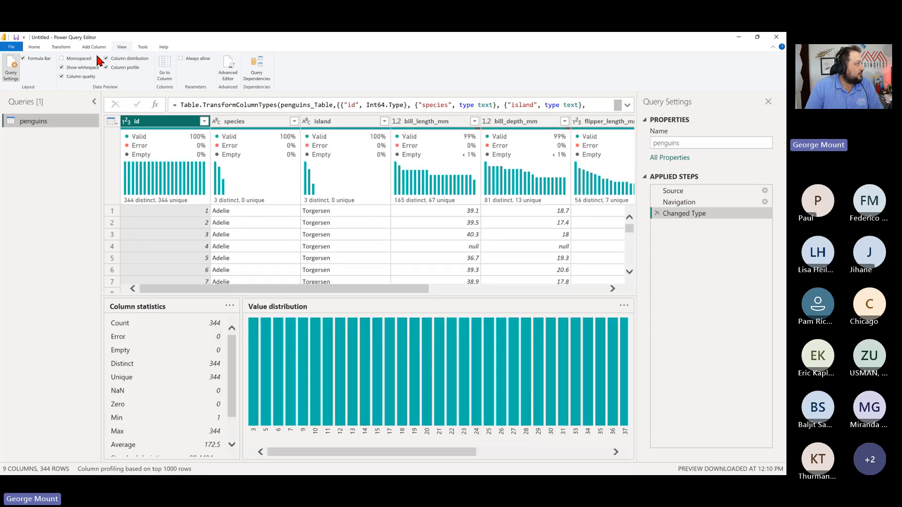
left_click(113, 60)
left_click(114, 60)
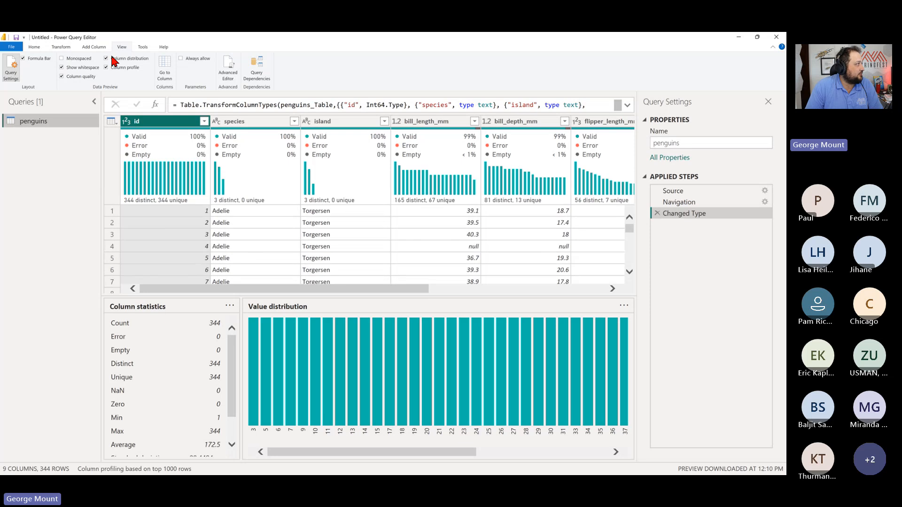
left_click(108, 68)
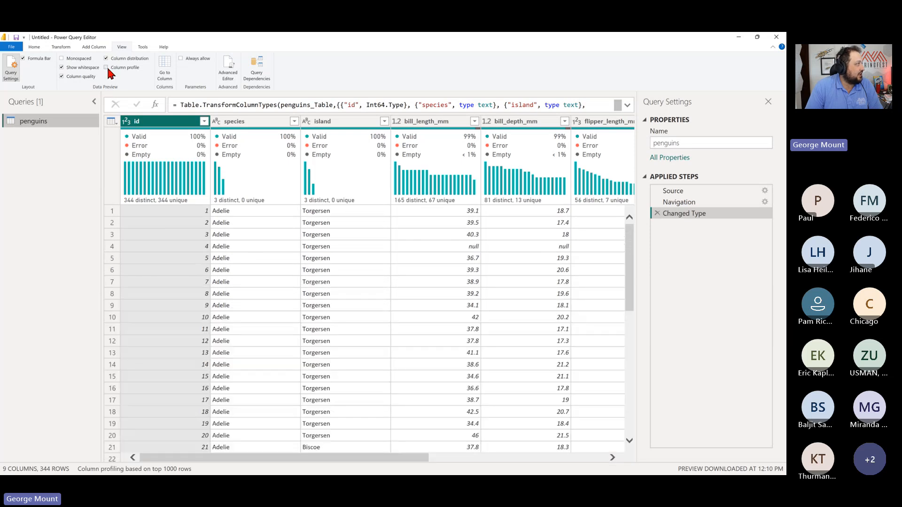
left_click(108, 68)
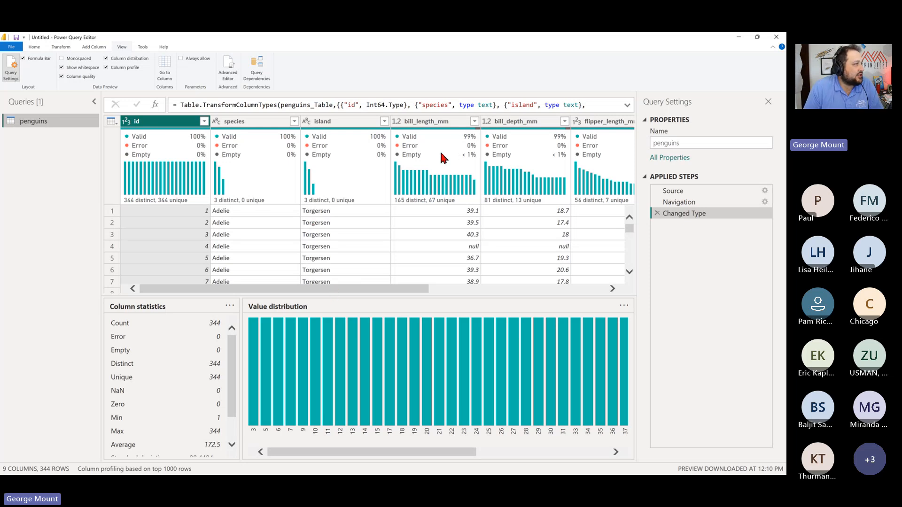
- Examine the quality, empty values and statistics of the bill_length_mm column, and the value distribution of the island column
mouse_move(444, 157)
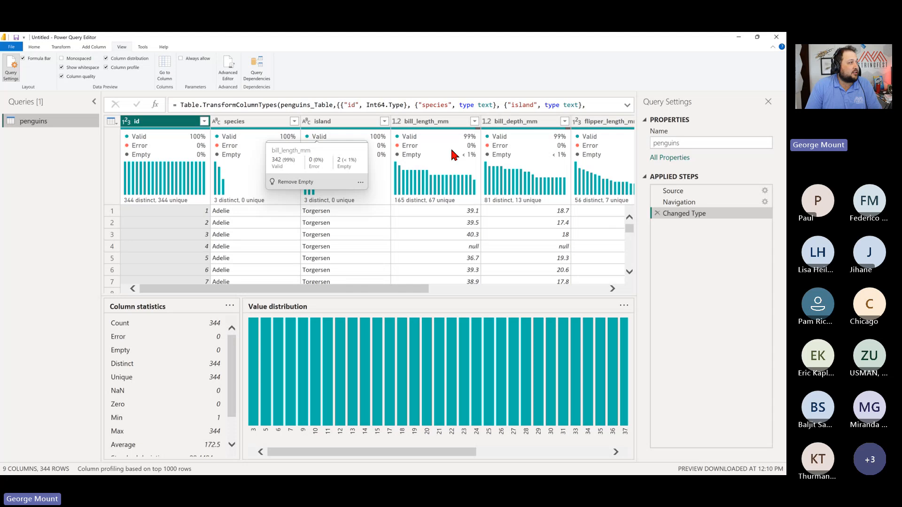
left_click(454, 156)
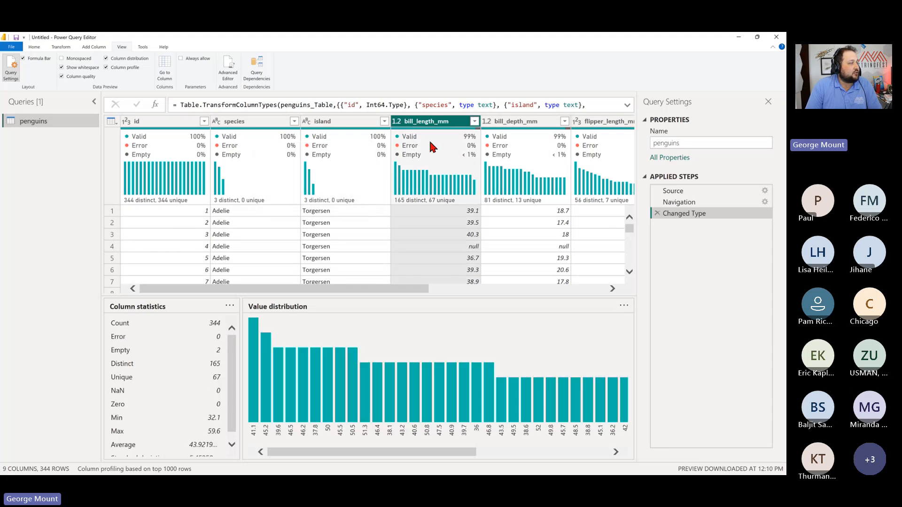
mouse_move(423, 139)
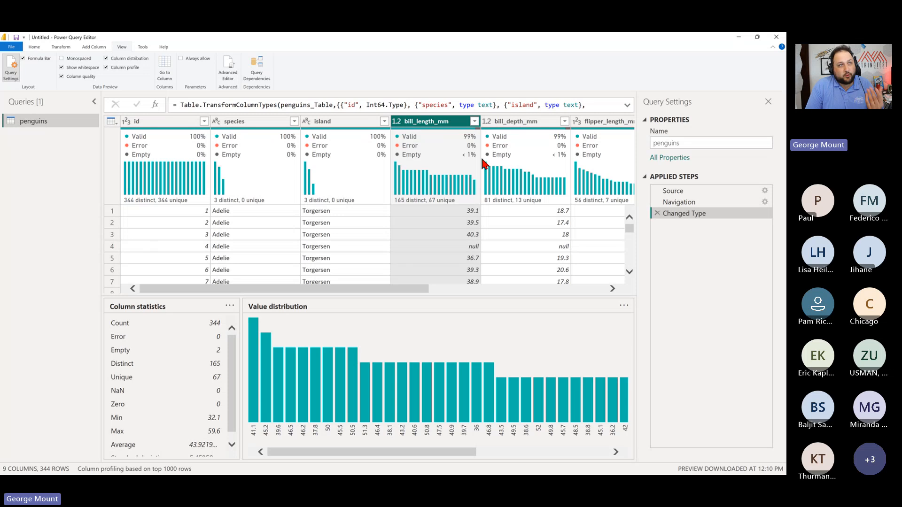
mouse_move(483, 162)
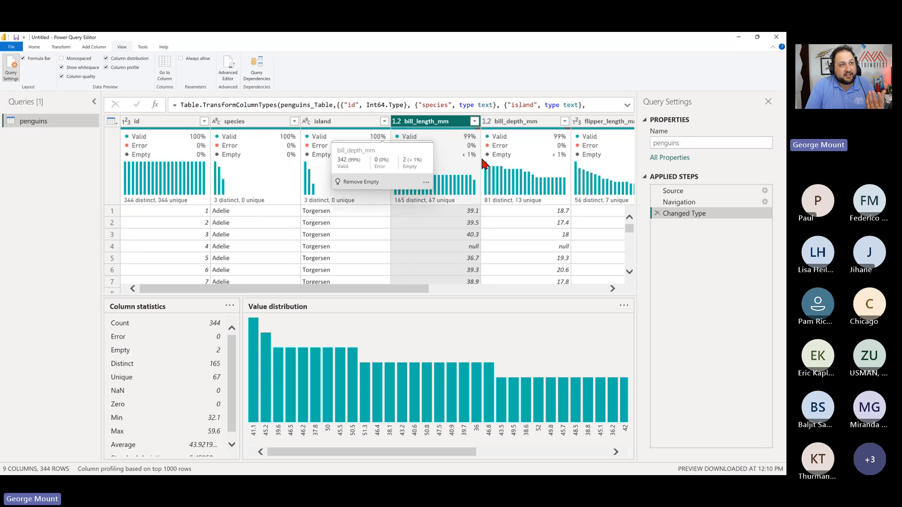
left_click(458, 249)
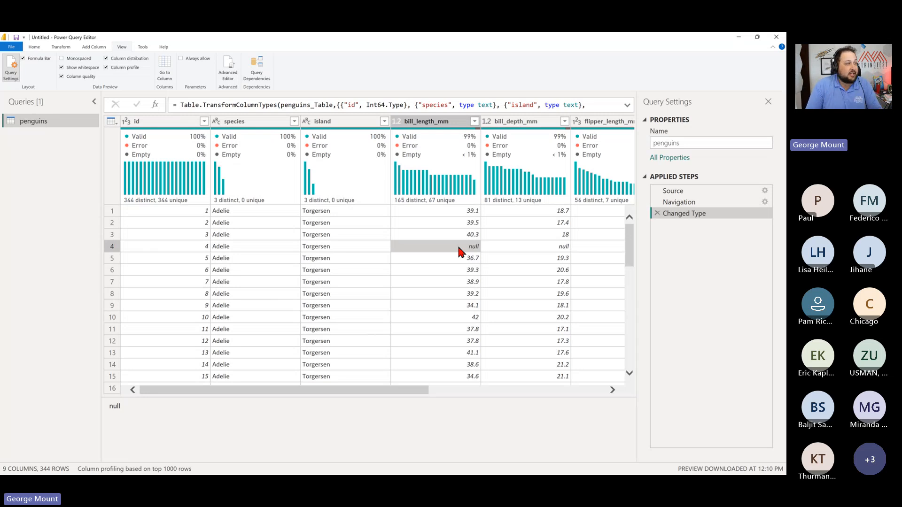
left_click(449, 122)
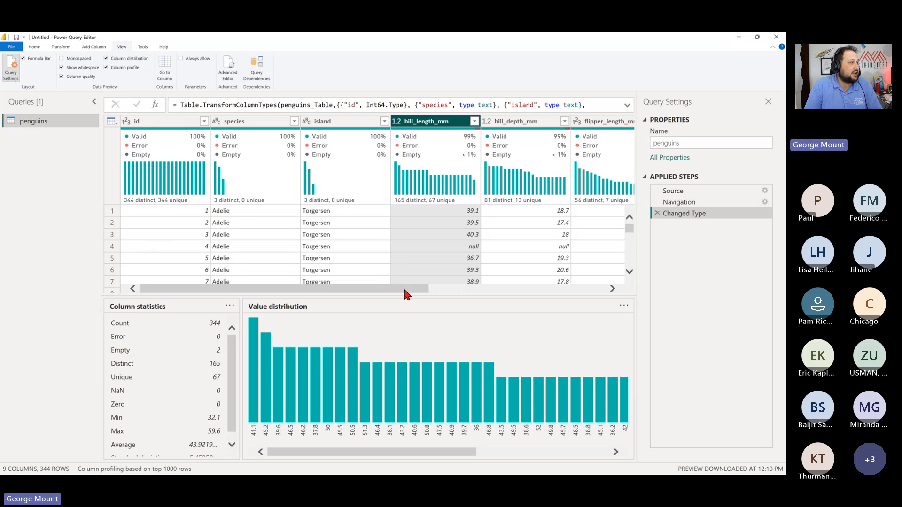
left_click_drag(404, 290, 382, 290)
left_click(343, 123)
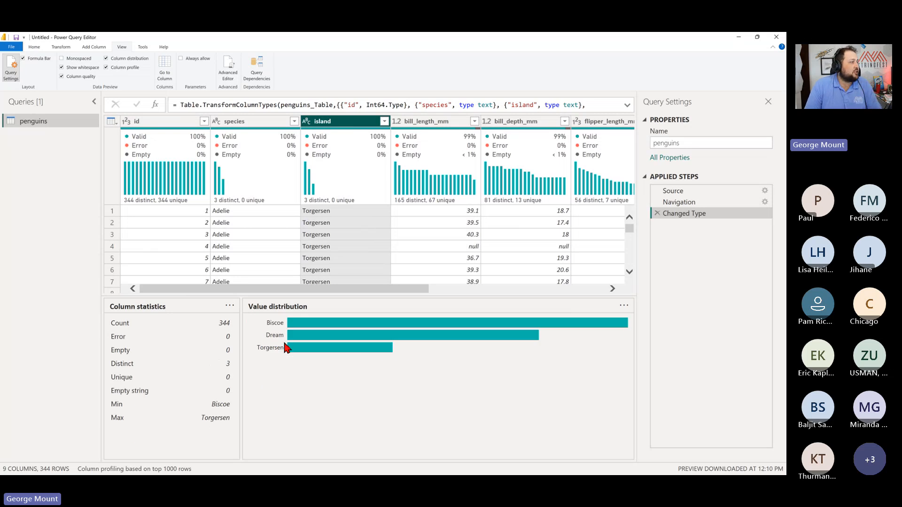
- Examine the island column's value distribution and the column profile of bill_depth_mm
mouse_move(404, 326)
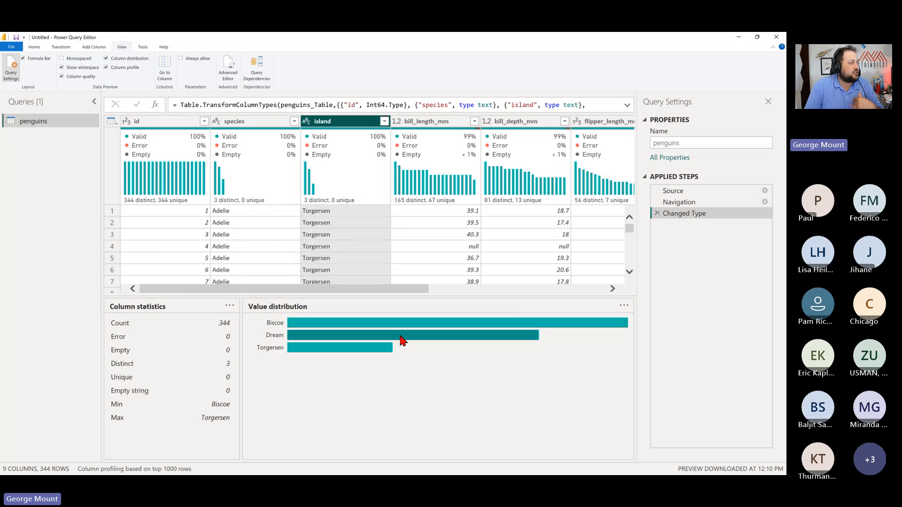
left_click_drag(348, 291, 407, 284)
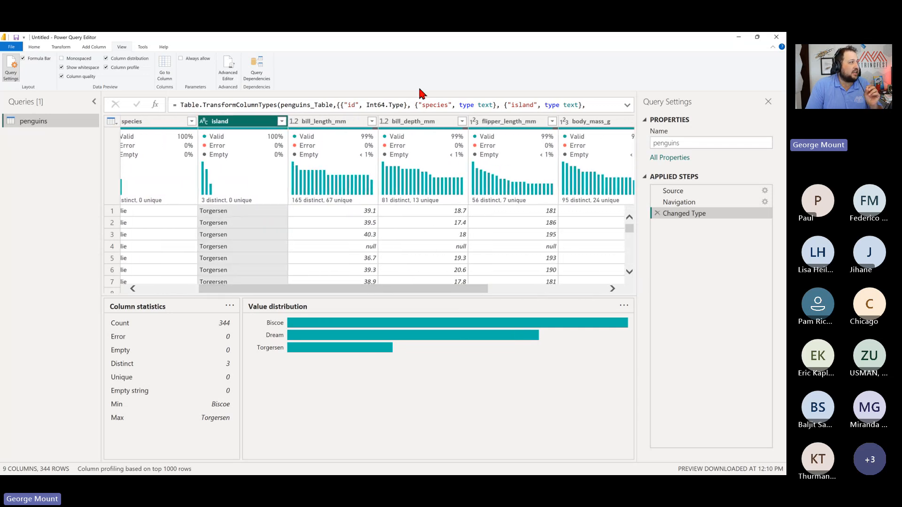
left_click(430, 122)
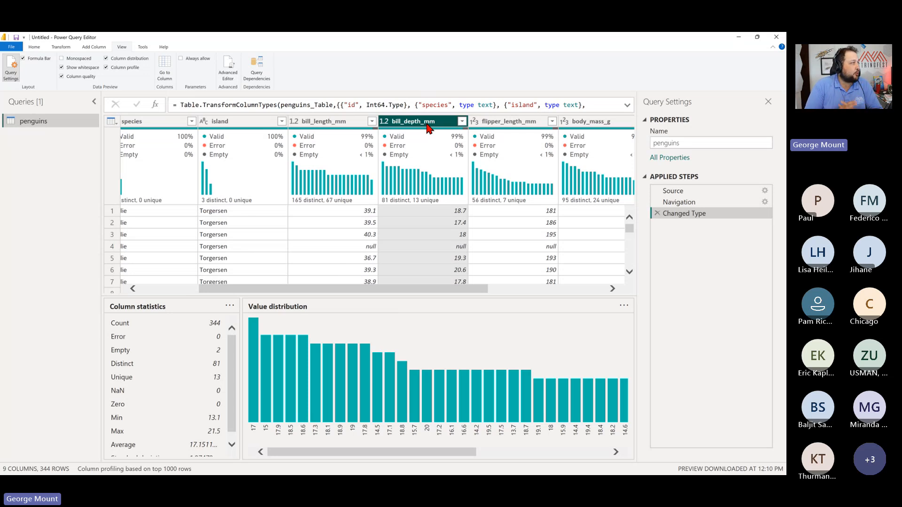
- Sort the penguins rows by the species column in ascending order
left_click_drag(416, 288, 24, 296)
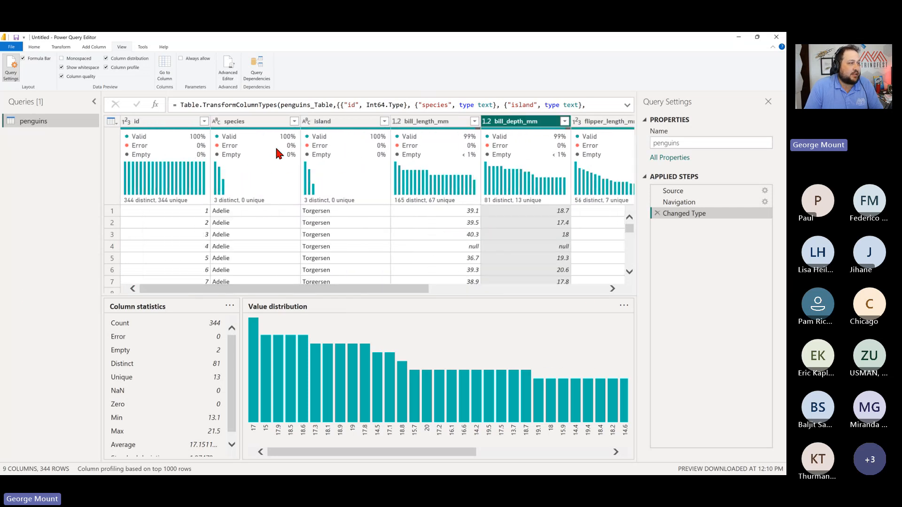
left_click(295, 121)
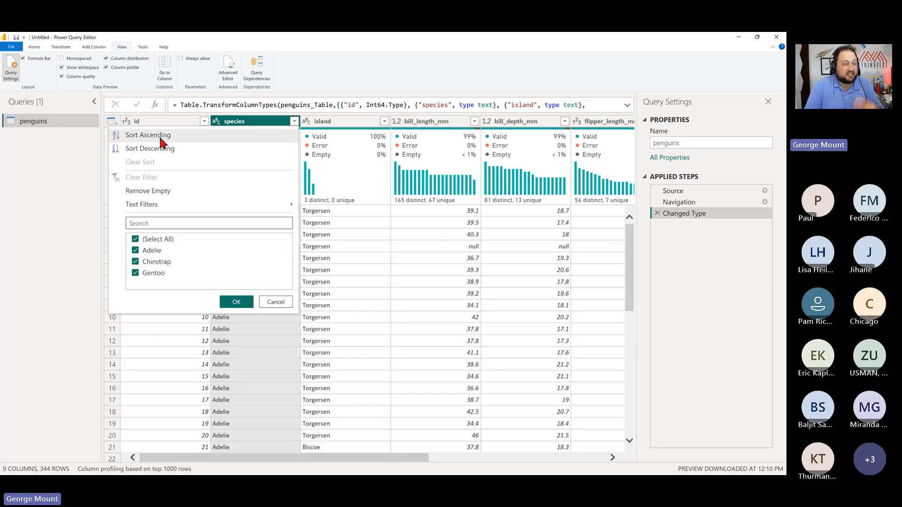
left_click(295, 121)
left_click(294, 121)
left_click(151, 136)
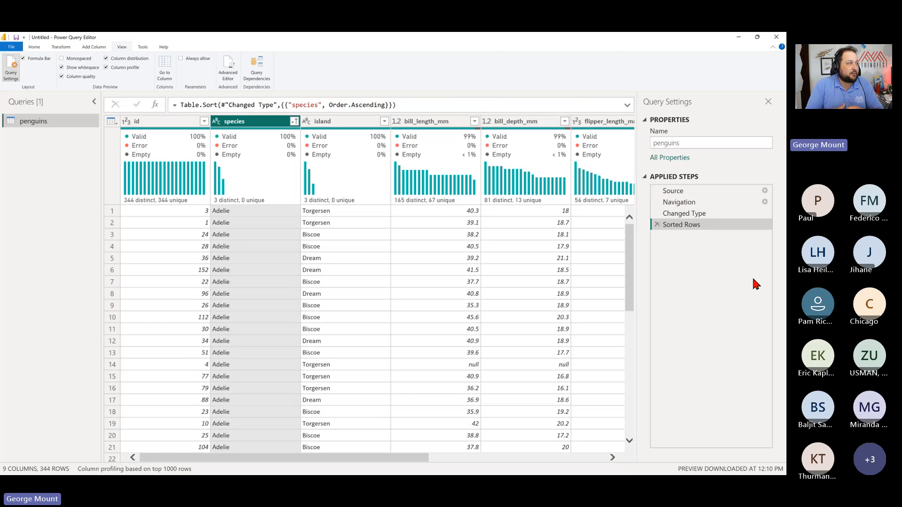
left_click(458, 246)
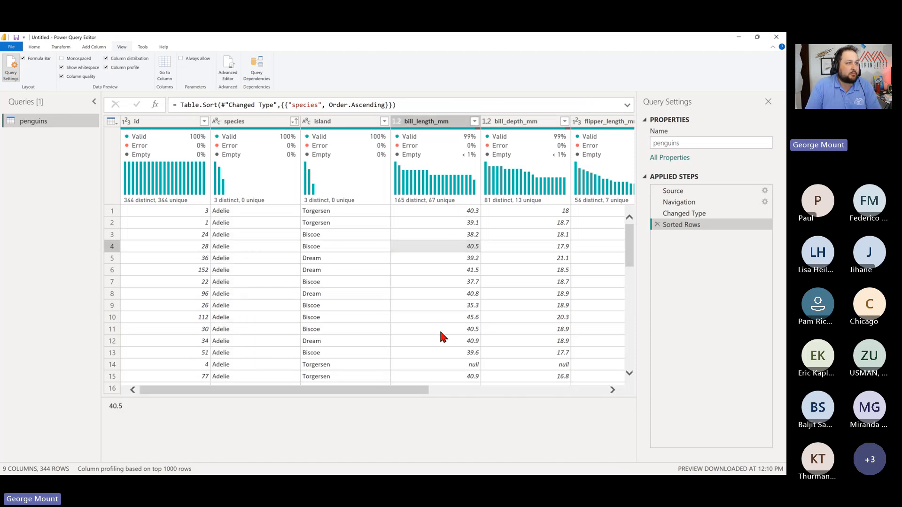
left_click(448, 306)
left_click(464, 293)
left_click(393, 315)
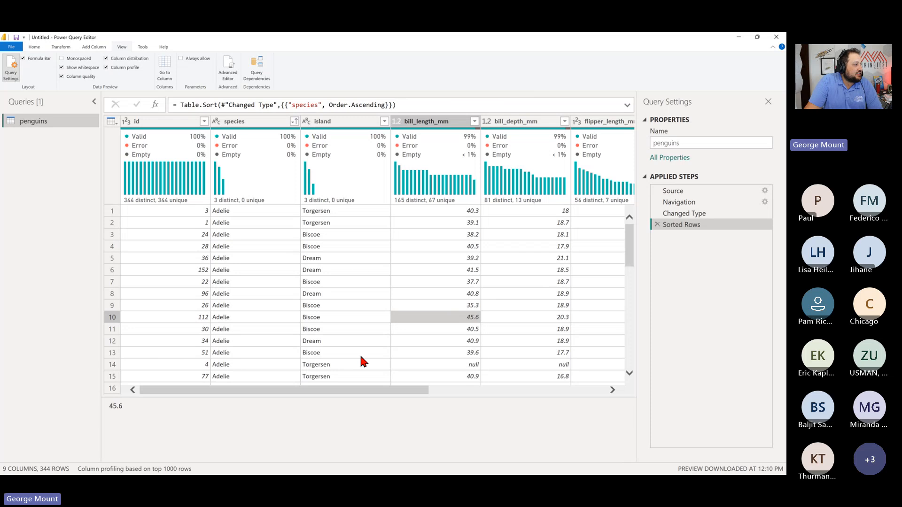
- Close Power Query and apply the changes to load penguins into the report, and look through the table's fields
left_click(33, 46)
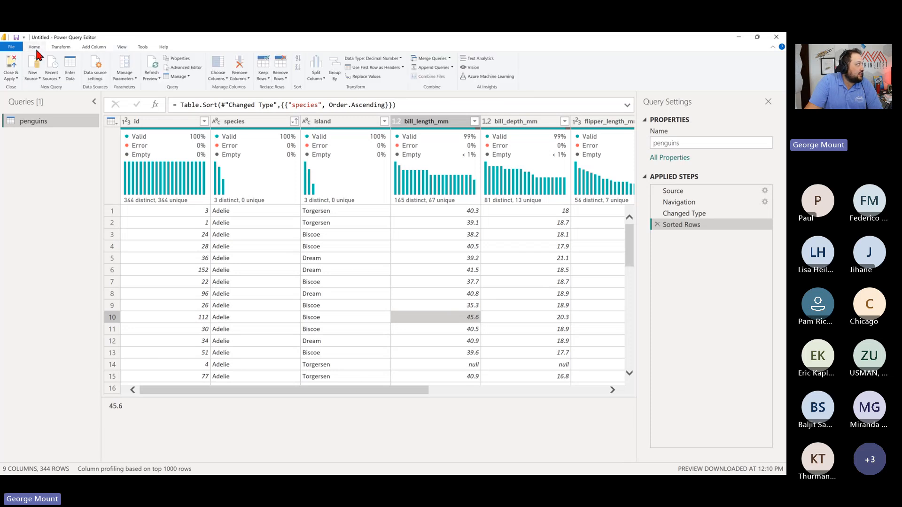
left_click(12, 83)
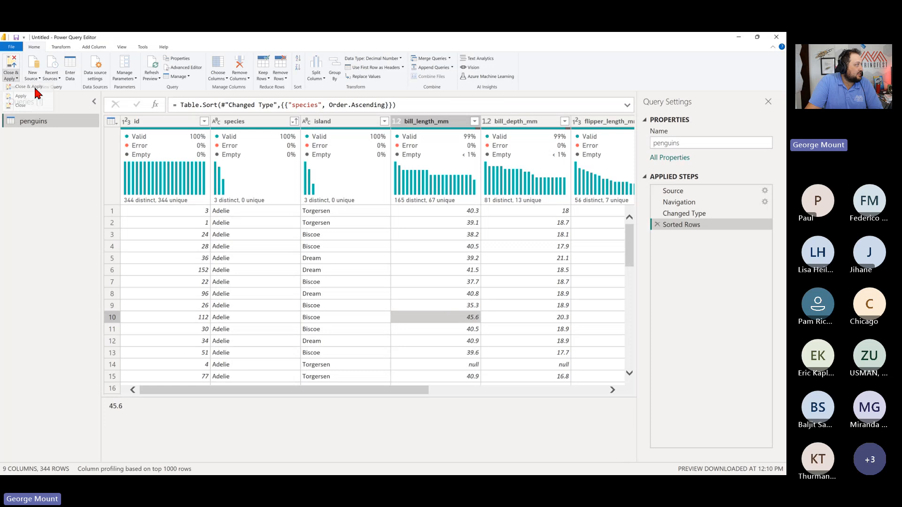
left_click(20, 105)
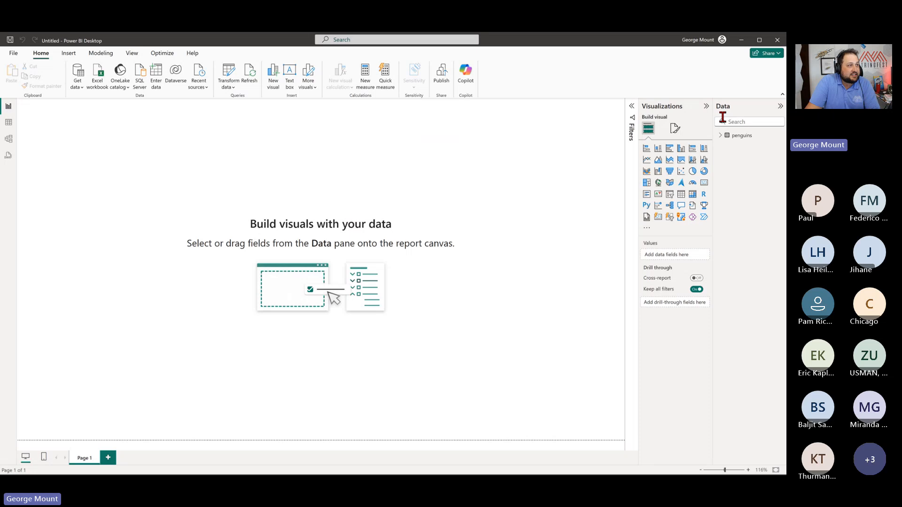
left_click(721, 135)
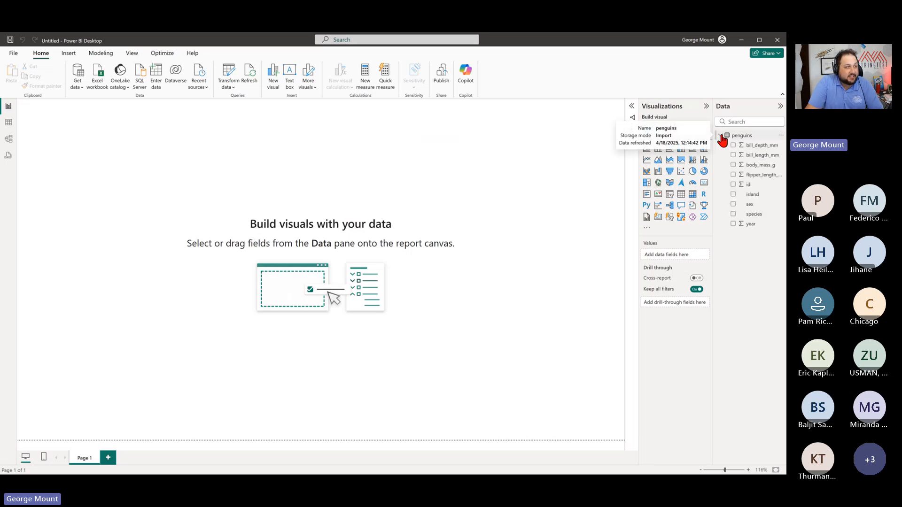
left_click(721, 136)
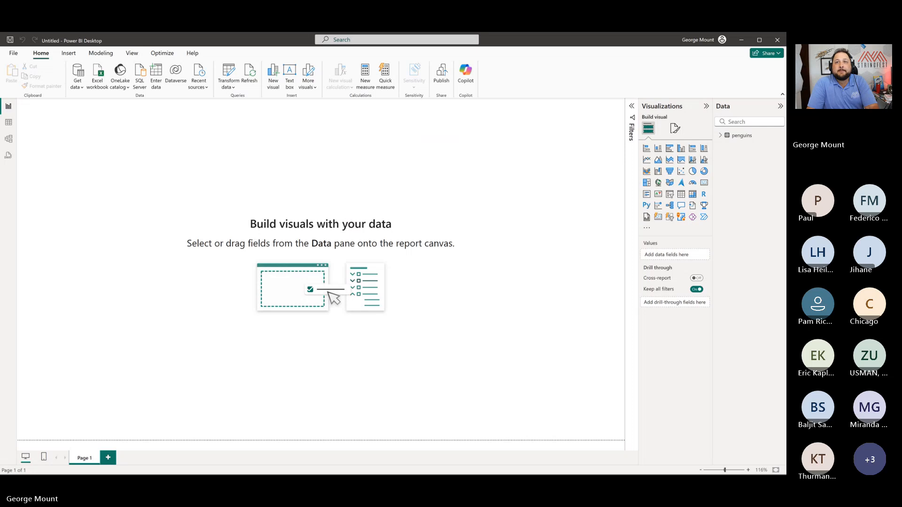
- Switch to File Explorer and locate load-worksheet-to-power-bi.pbix in the 1-load-worksheet-to-power-bi folder
key("alt+Tab")
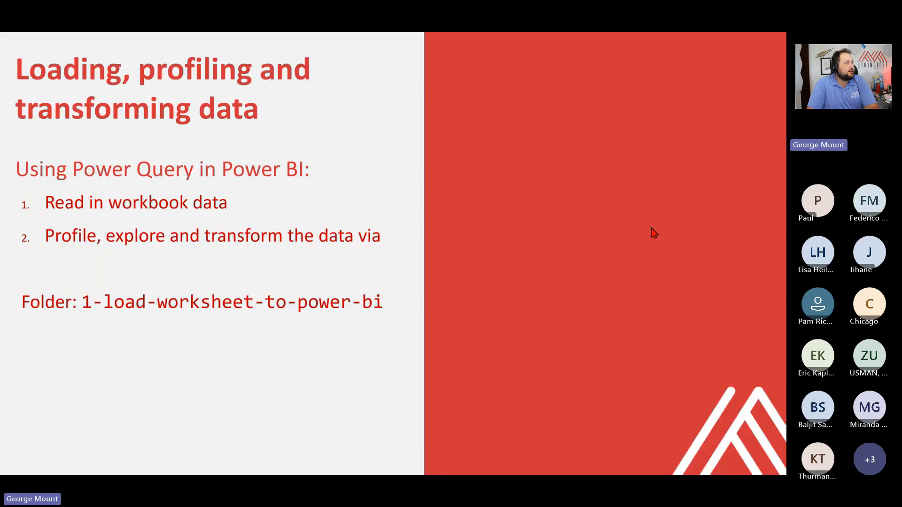
left_click(377, 235)
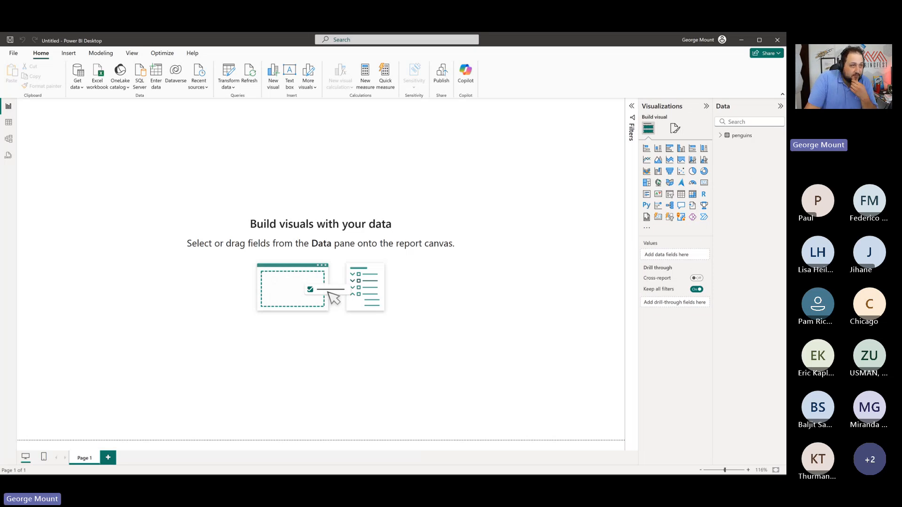
key("alt+Tab")
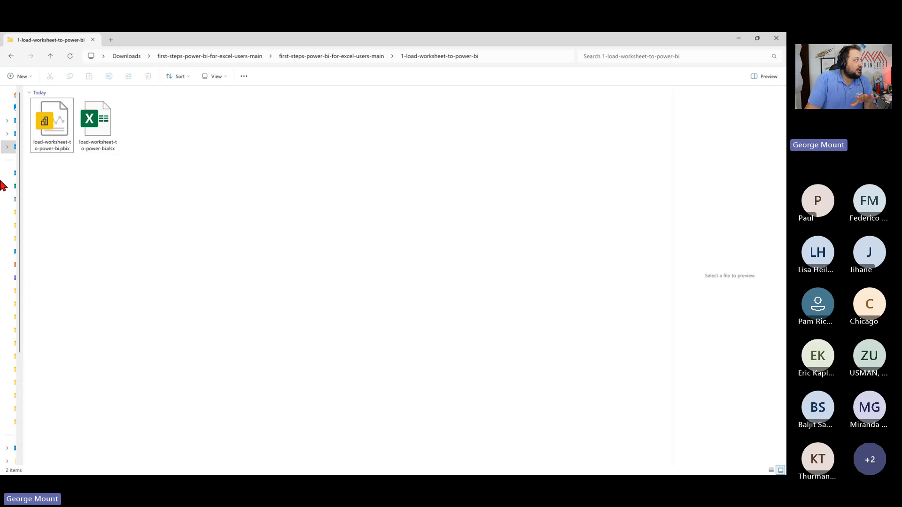
left_click(45, 135)
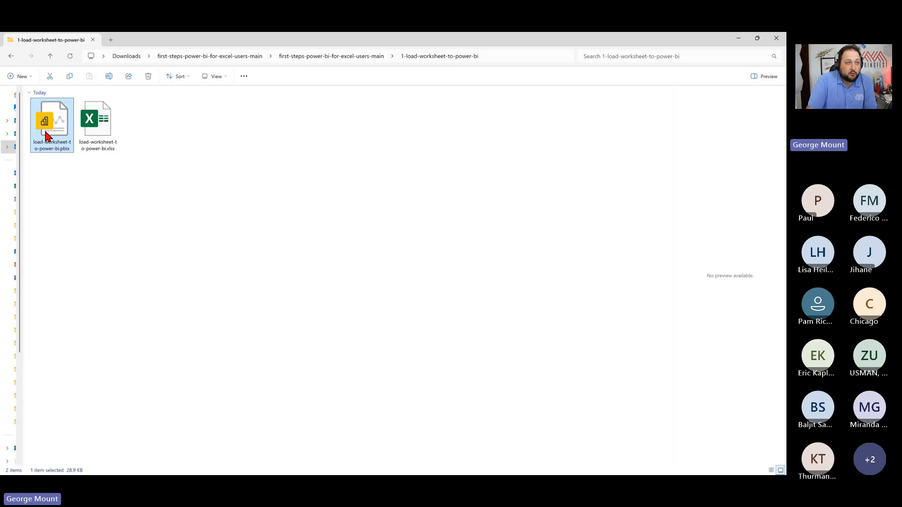
left_click(737, 43)
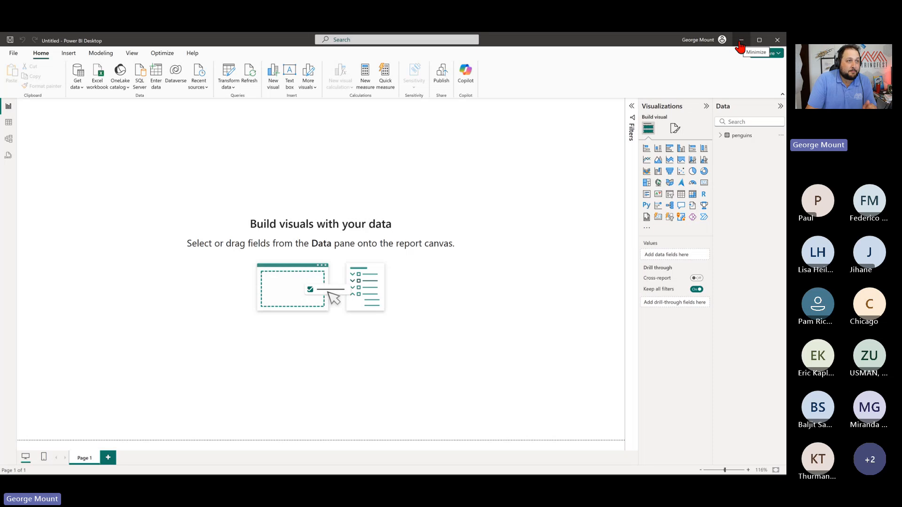
left_click(740, 42)
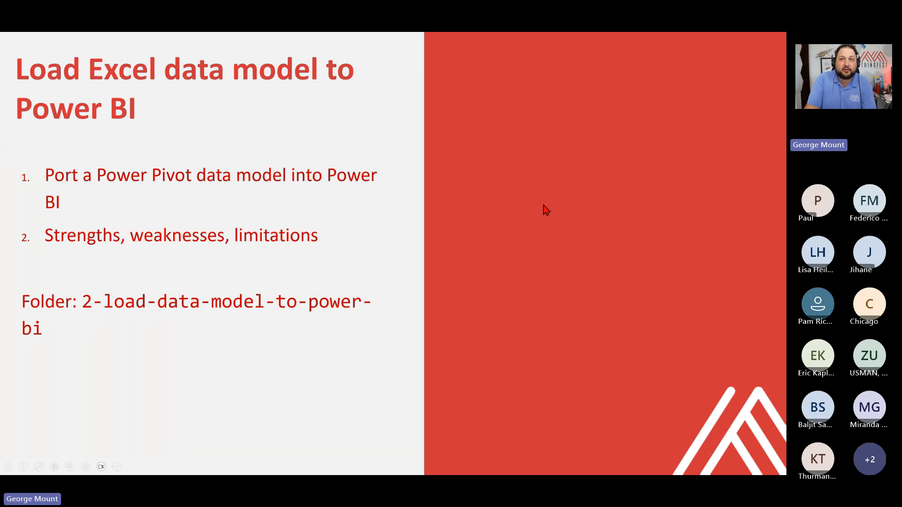
- Switch to the Notepad notes and review the lines on Power Query and Power Pivot
key("alt+Tab")
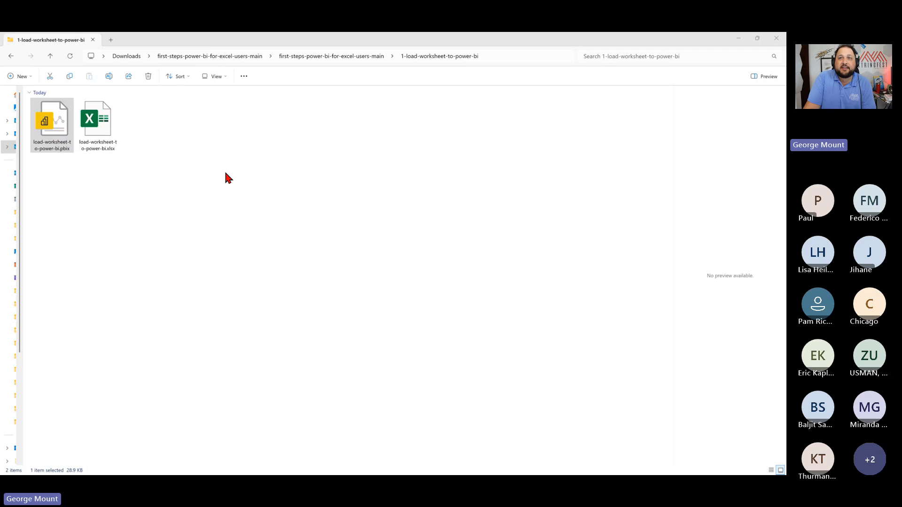
key("alt+Tab")
left_click(199, 121)
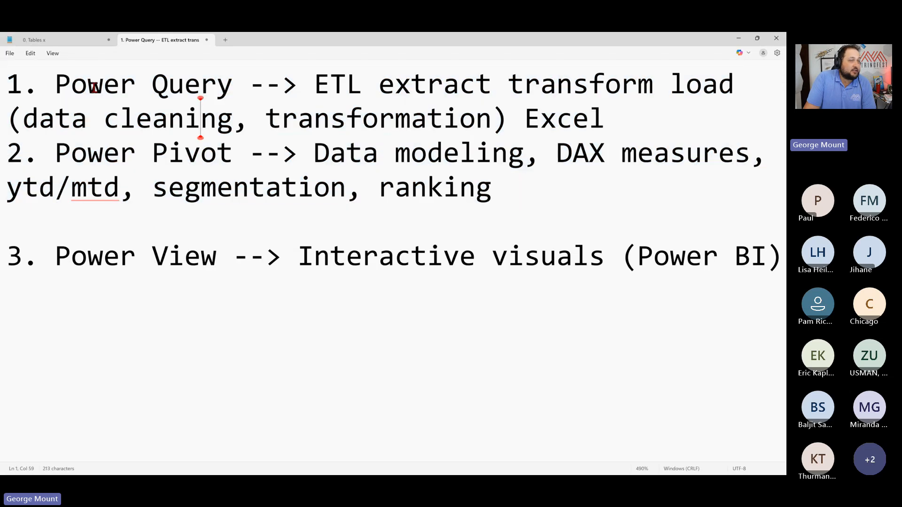
left_click_drag(314, 110, 253, 114)
left_click_drag(65, 74, 304, 116)
left_click(303, 116)
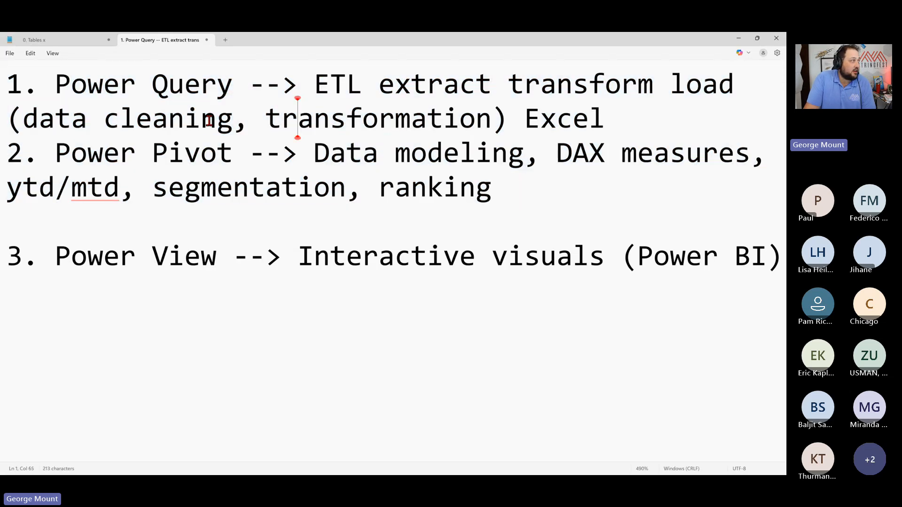
left_click_drag(104, 155, 353, 177)
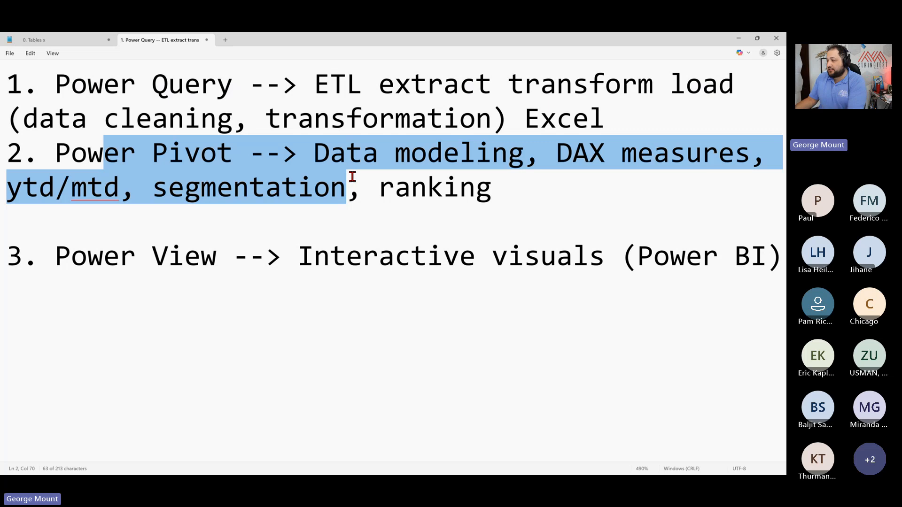
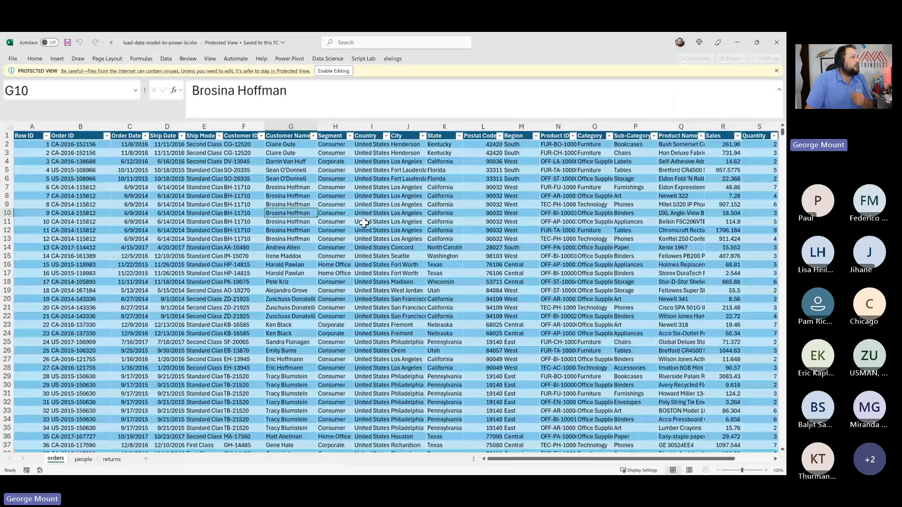
- Enable editing and the external data connections in load-data-model-to-power-bi.xlsx
left_click(344, 72)
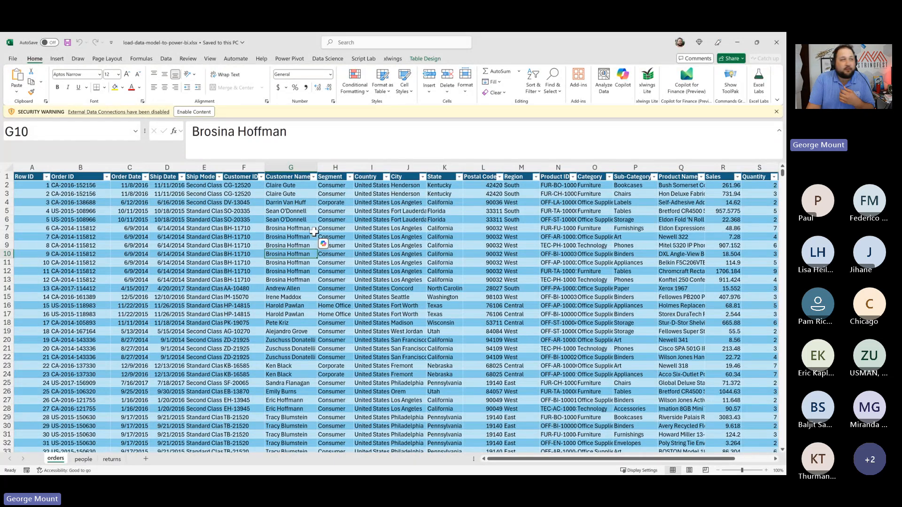
left_click(202, 111)
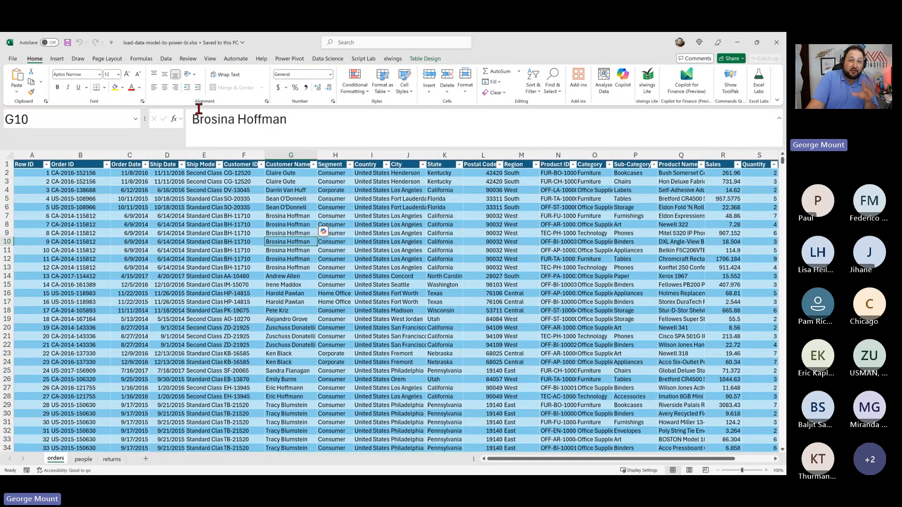
left_click(327, 278)
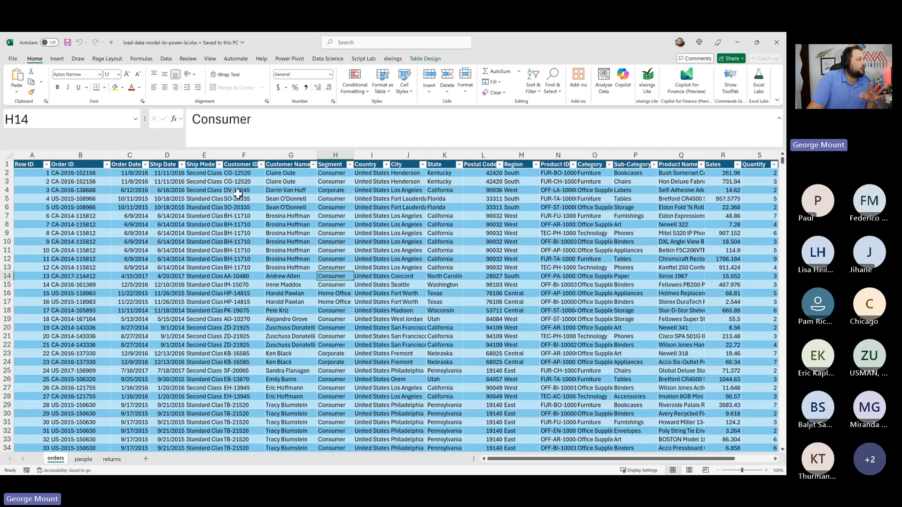
- Open the workbook's data model in Power Pivot and display it as a diagram
left_click(299, 59)
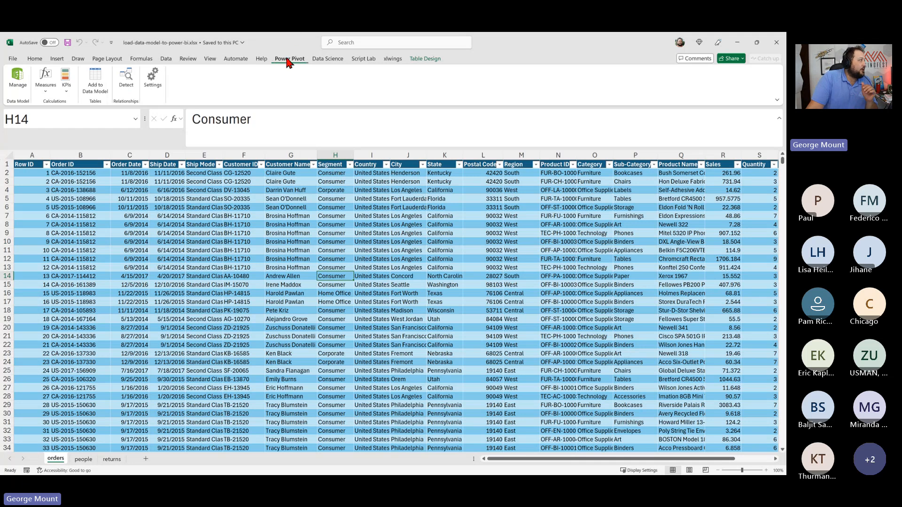
left_click(15, 78)
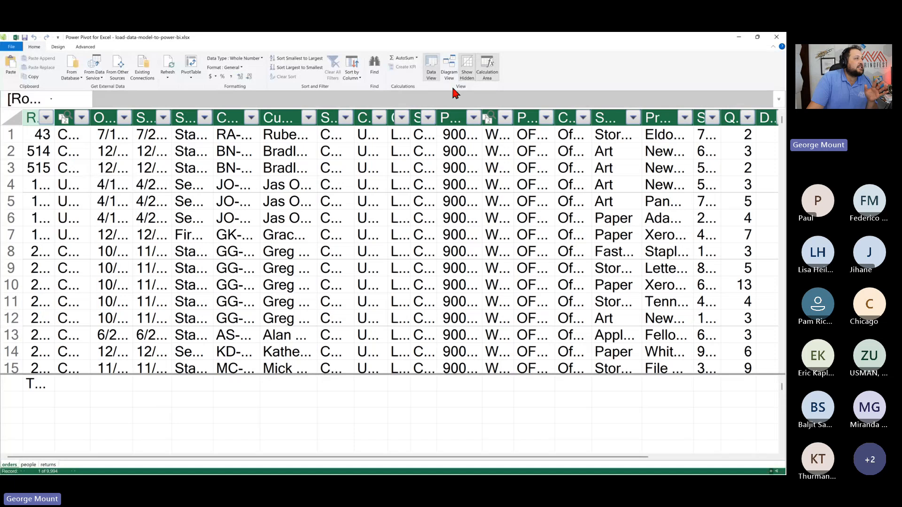
left_click(445, 66)
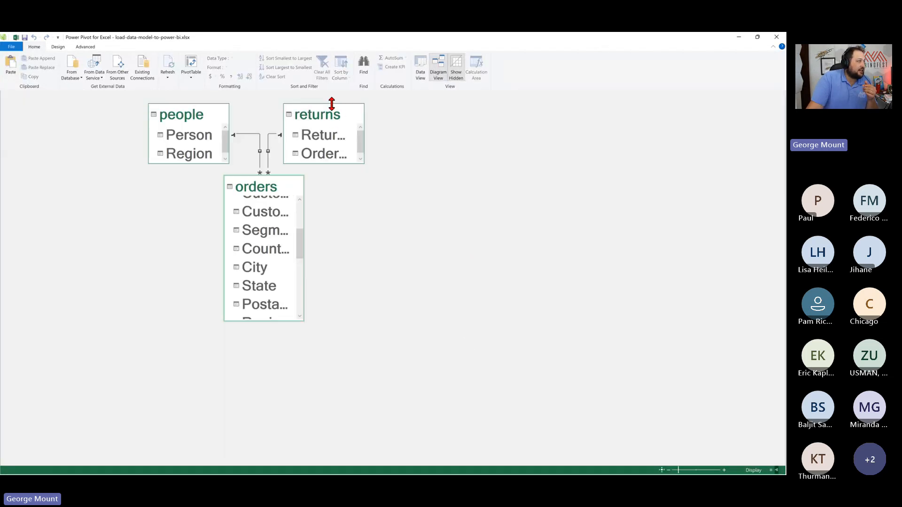
- Place returns to the right and people to the left of orders, make people taller, and close the data model window
left_click_drag(334, 116, 501, 177)
left_click_drag(198, 103, 57, 147)
left_click_drag(97, 173, 97, 277)
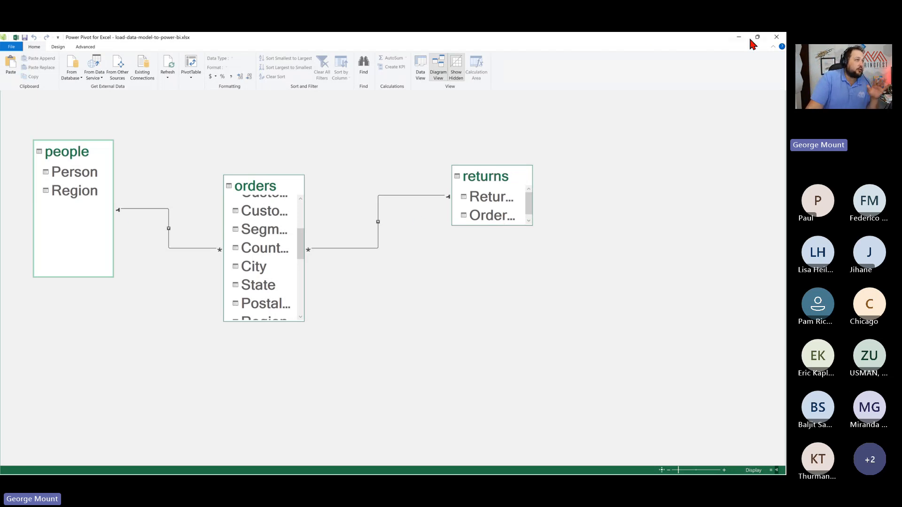
left_click(774, 38)
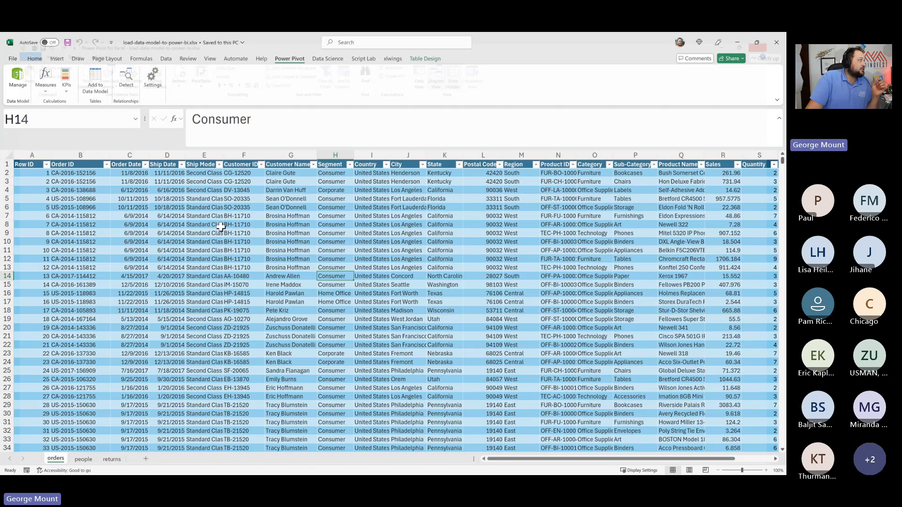
- Review the data model's existing measures and their formulas in Manage Measures, and close the dialog
left_click(45, 90)
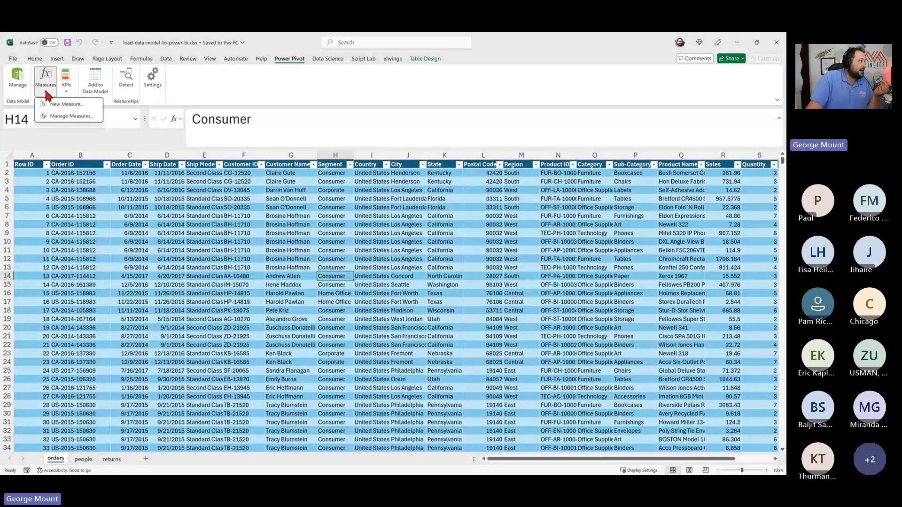
left_click(59, 119)
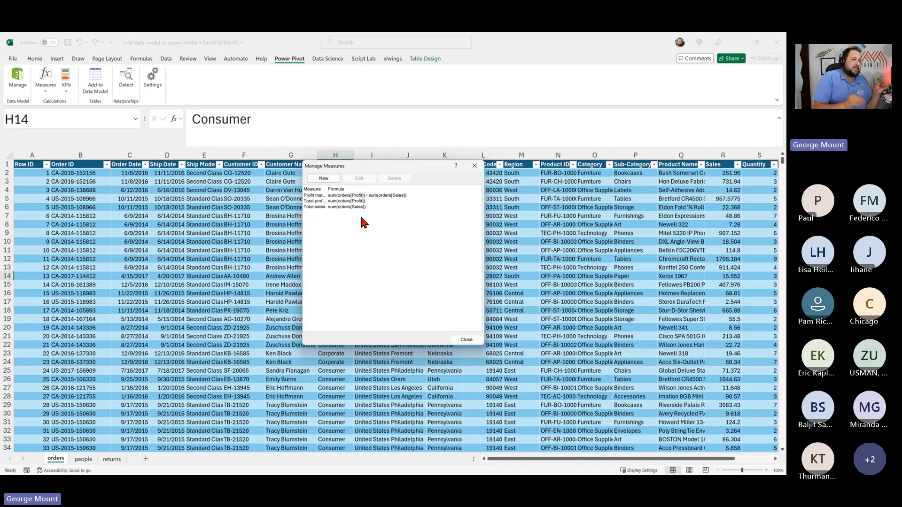
left_click(475, 165)
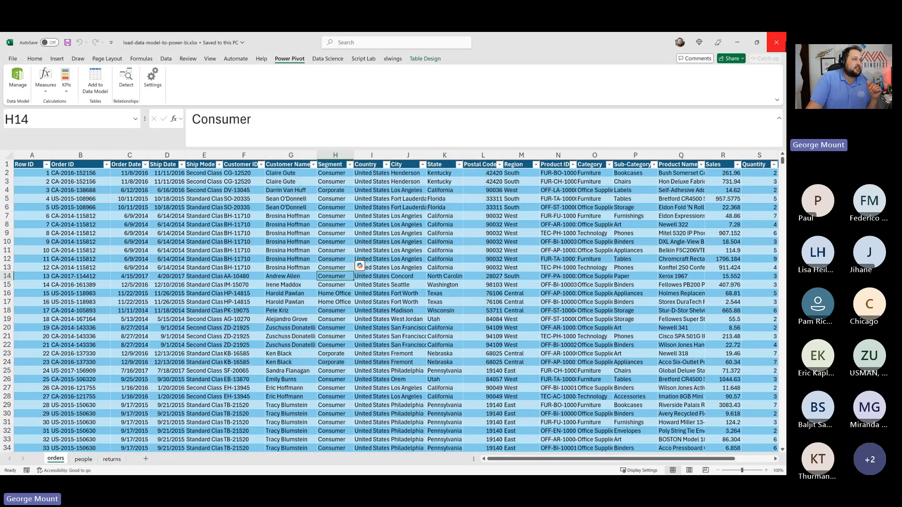
- Close the Excel workbook, switch to the untitled Power BI Desktop window, and maximize it
left_click(777, 49)
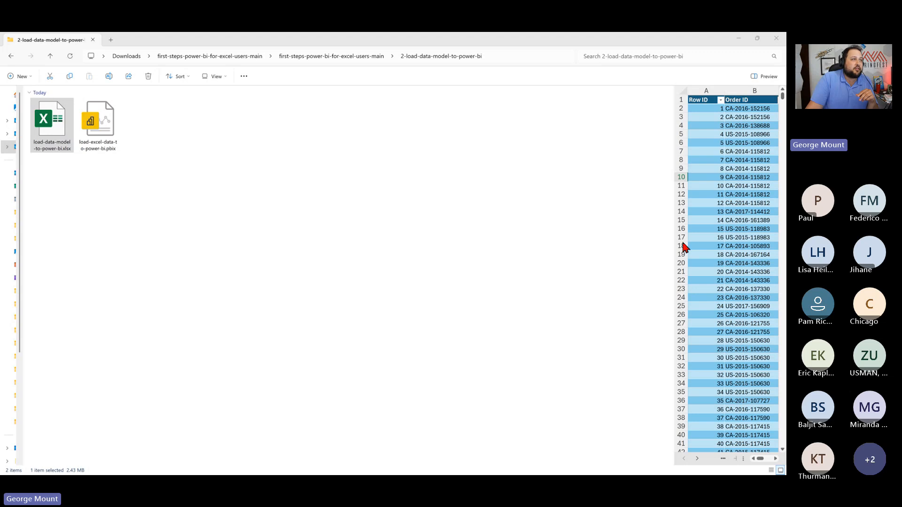
left_click_drag(708, 264, 785, 276)
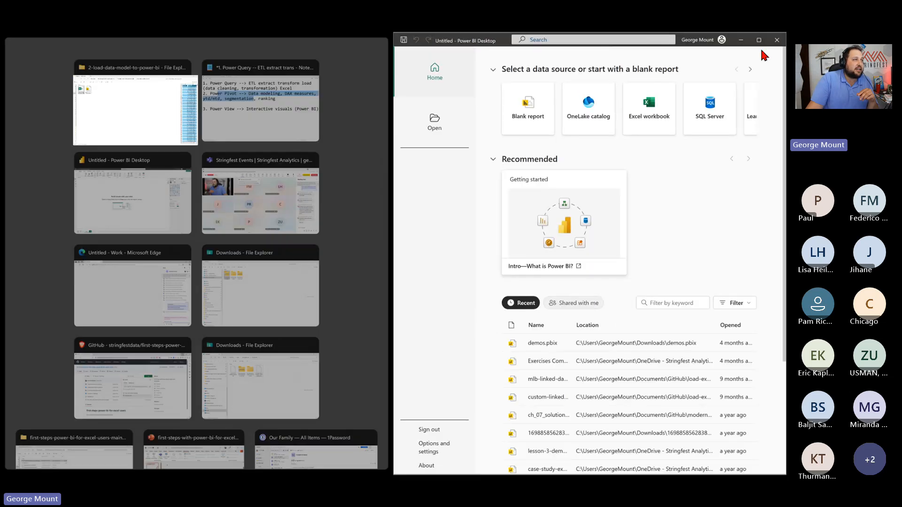
left_click(758, 41)
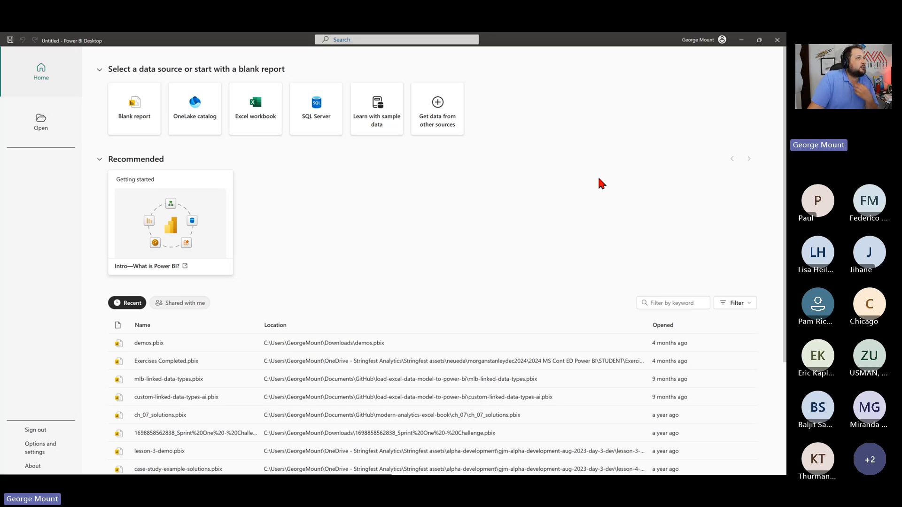
- Open the global Options from the start screen and close the dialog unchanged to reach the empty report
left_click(100, 71)
left_click(100, 73)
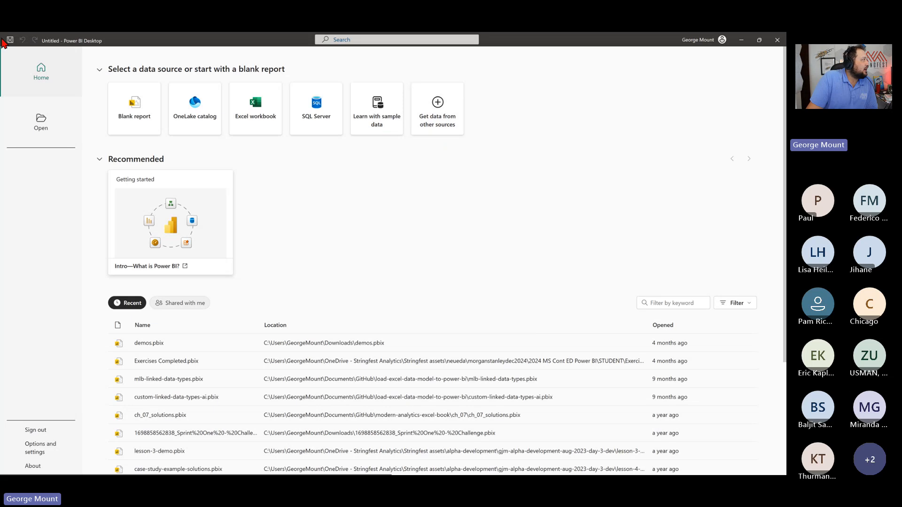
left_click(43, 125)
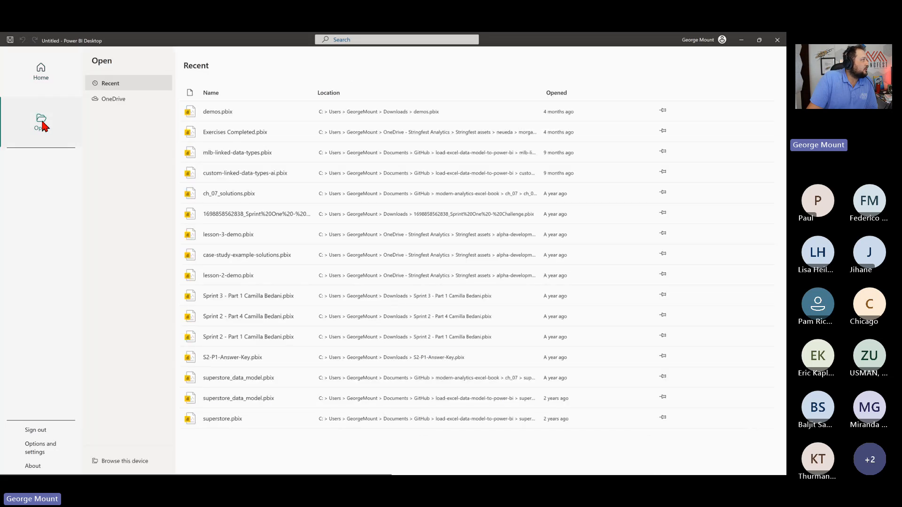
left_click(41, 447)
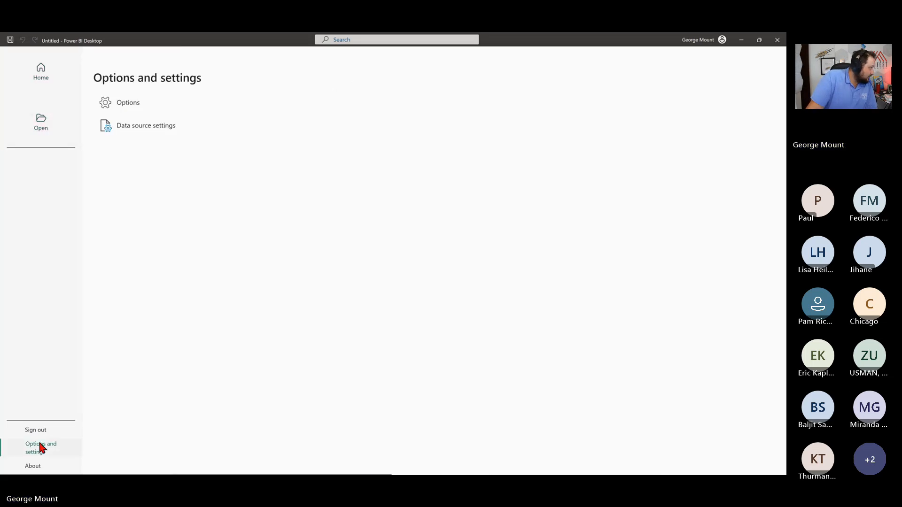
left_click(134, 107)
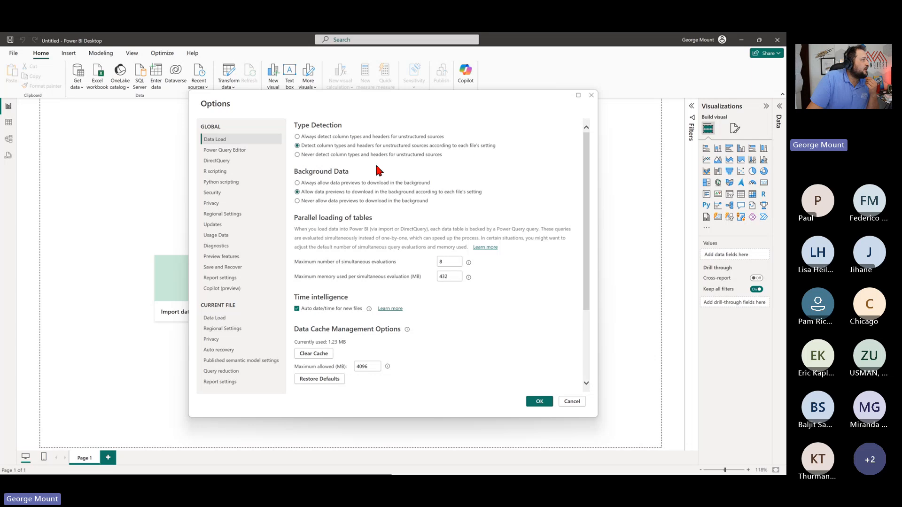
left_click(591, 96)
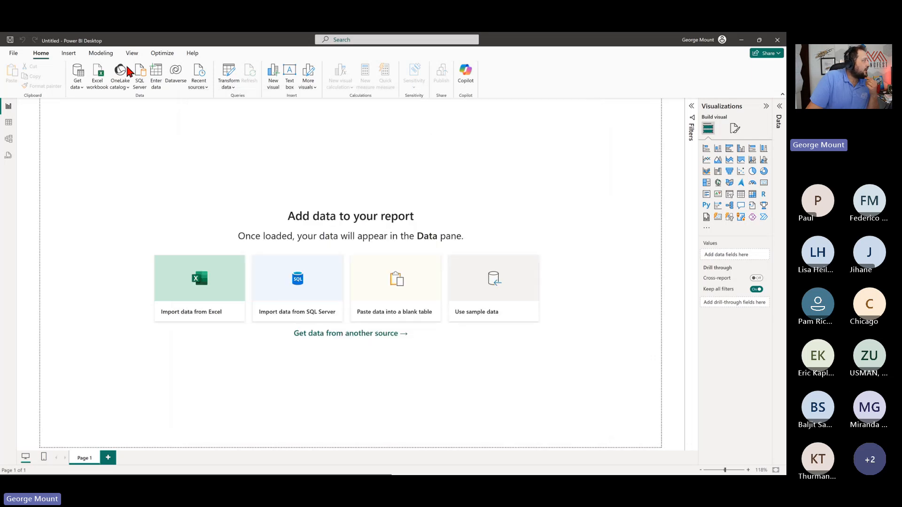
left_click(68, 54)
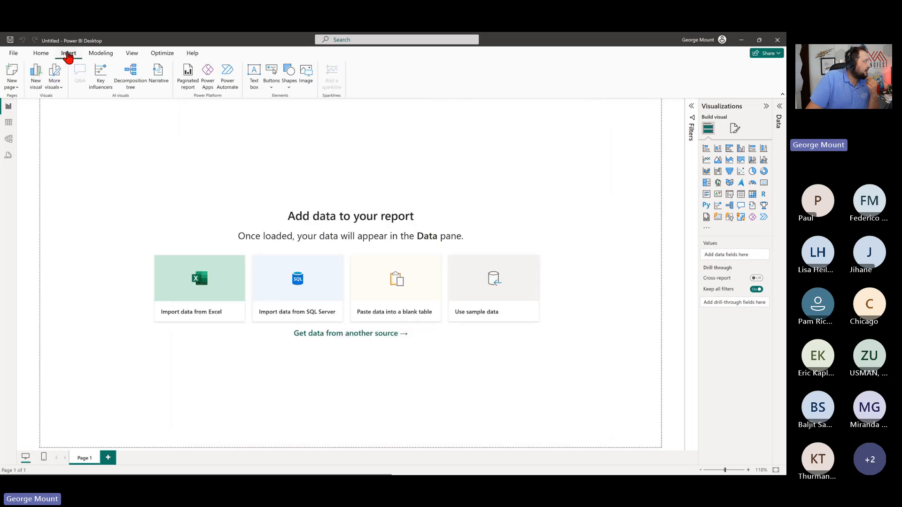
left_click(42, 54)
left_click(10, 54)
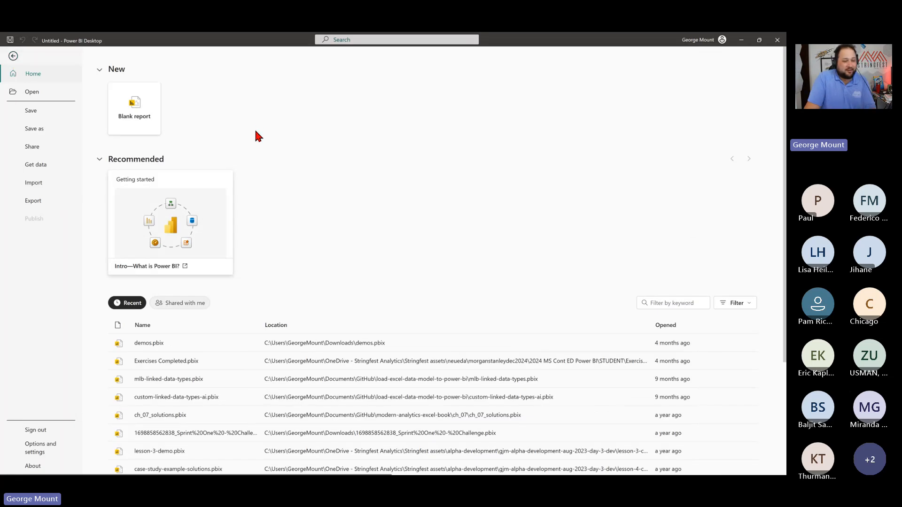
key("Escape")
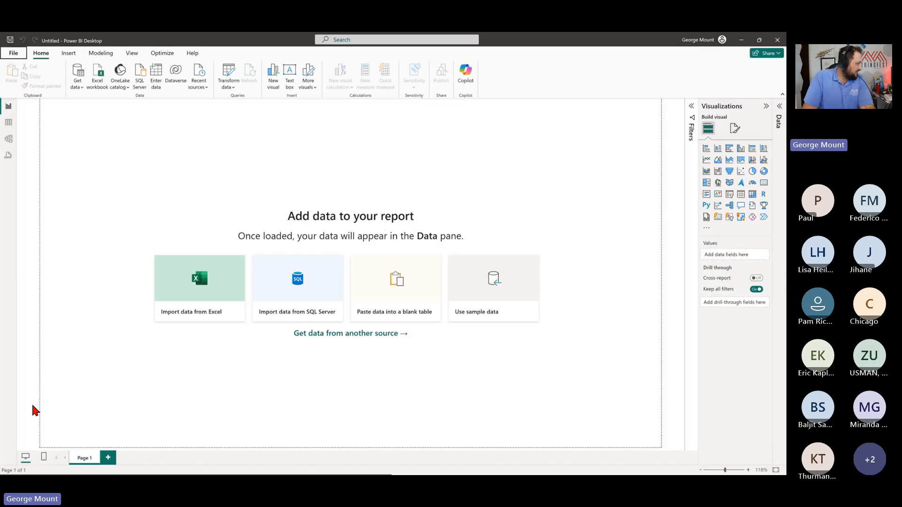
left_click(778, 40)
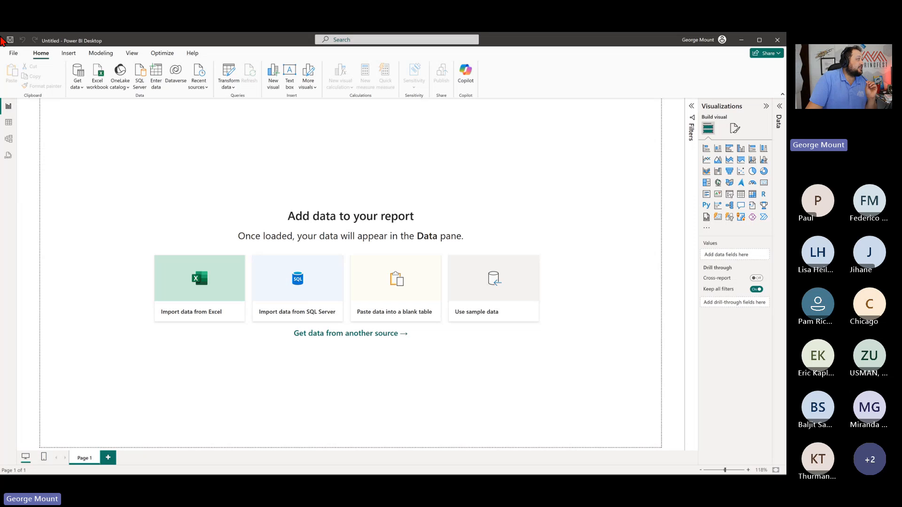
- Choose load-data-model-to-power-bi.xlsx from the 2-load-data-model-to-power-bi folder for a Power Query, Power Pivot, Power View import
left_click(14, 54)
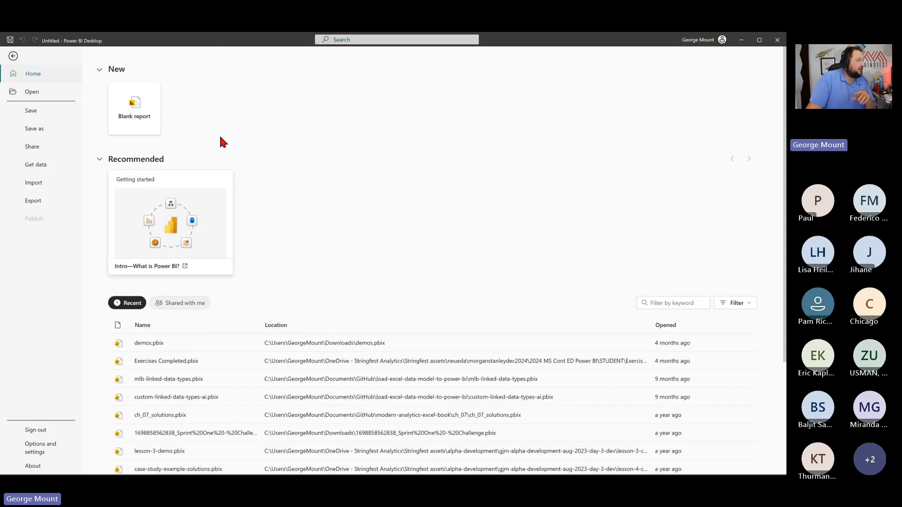
left_click(44, 183)
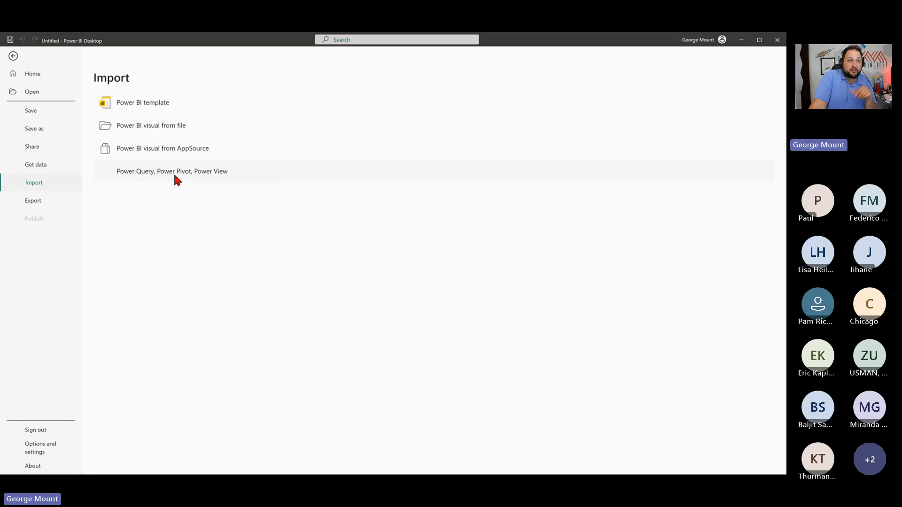
left_click(196, 174)
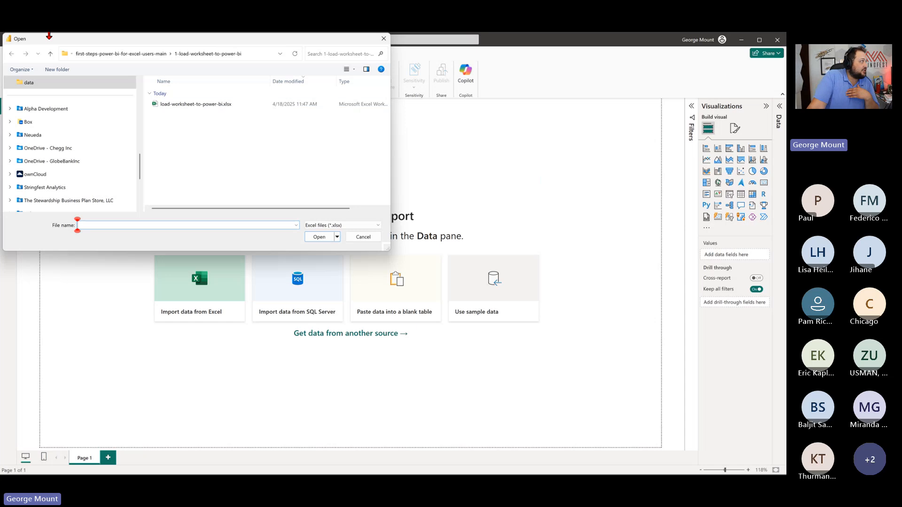
left_click(139, 54)
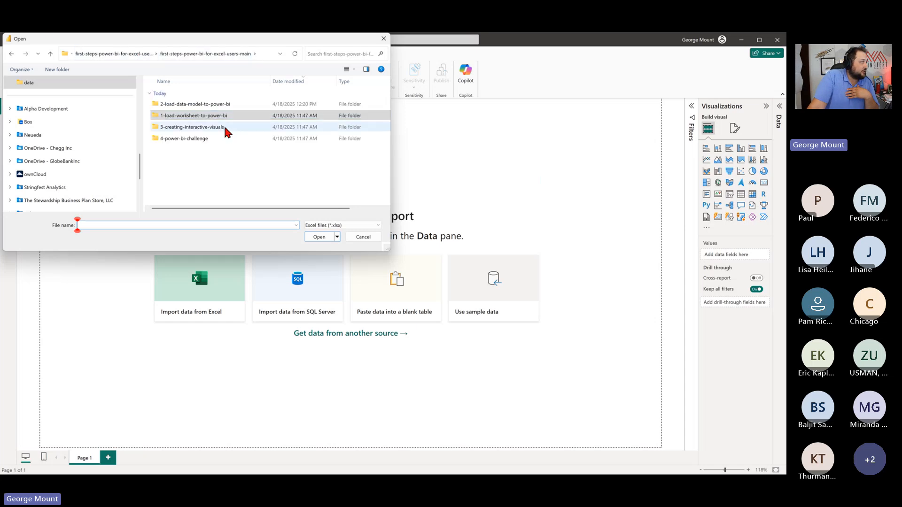
left_click(203, 108)
double_click(203, 107)
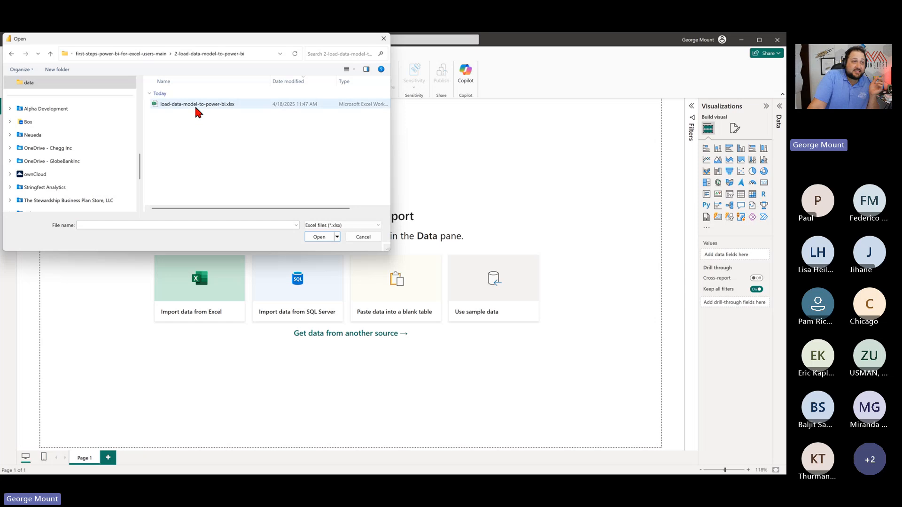
double_click(199, 103)
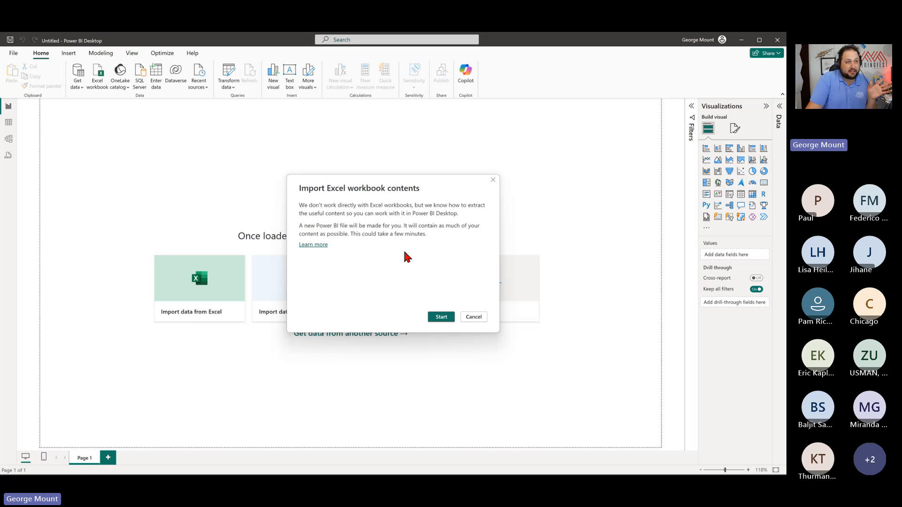
- Start the workbook import and copy the orders, people and returns data into the Power BI file
left_click(440, 317)
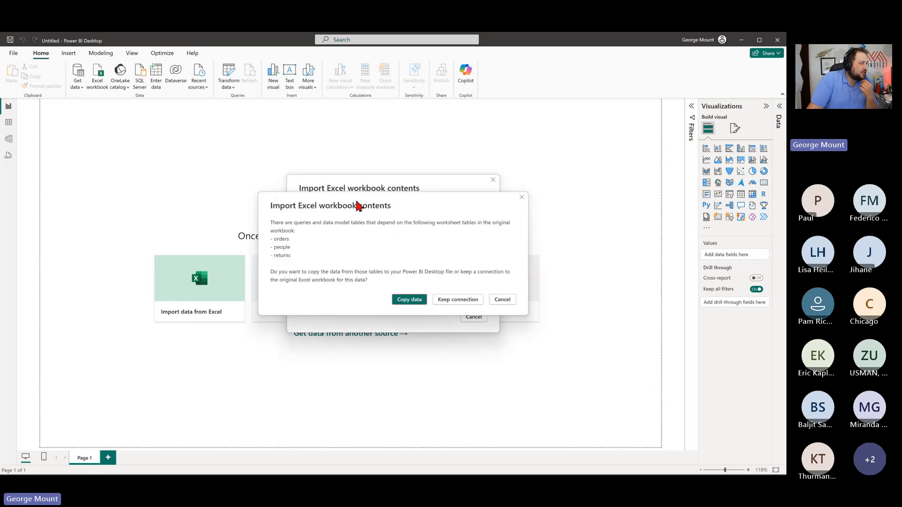
left_click_drag(358, 205, 376, 133)
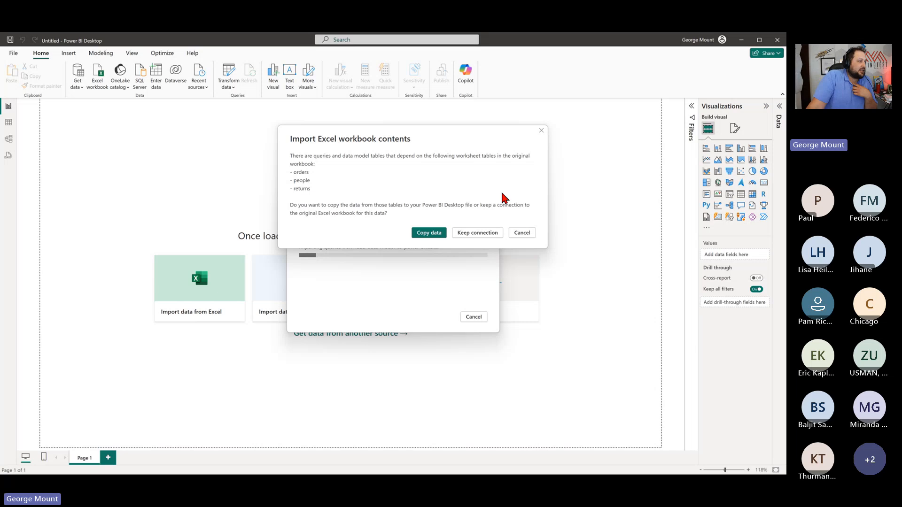
left_click(429, 235)
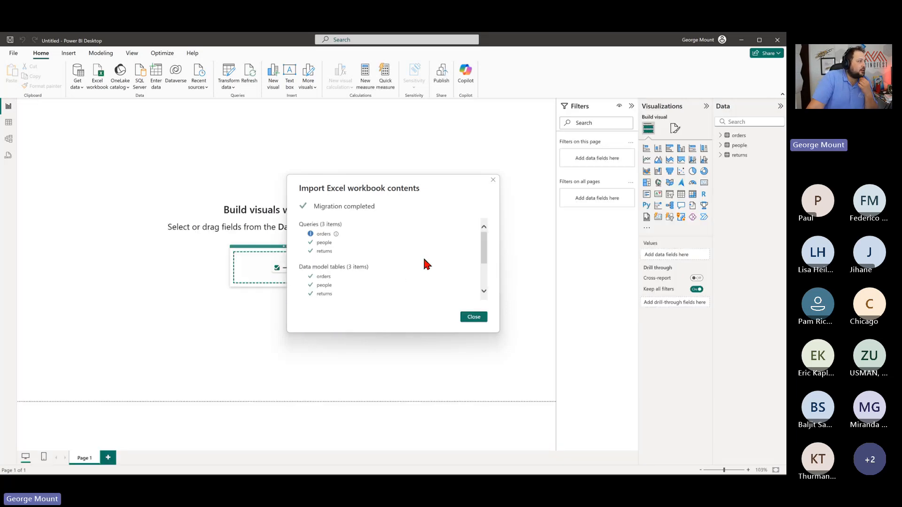
- Review the migration summary and the note on the orders query, and close the import dialog
scroll(429, 246, "down", 2)
scroll(449, 287, "up", 2)
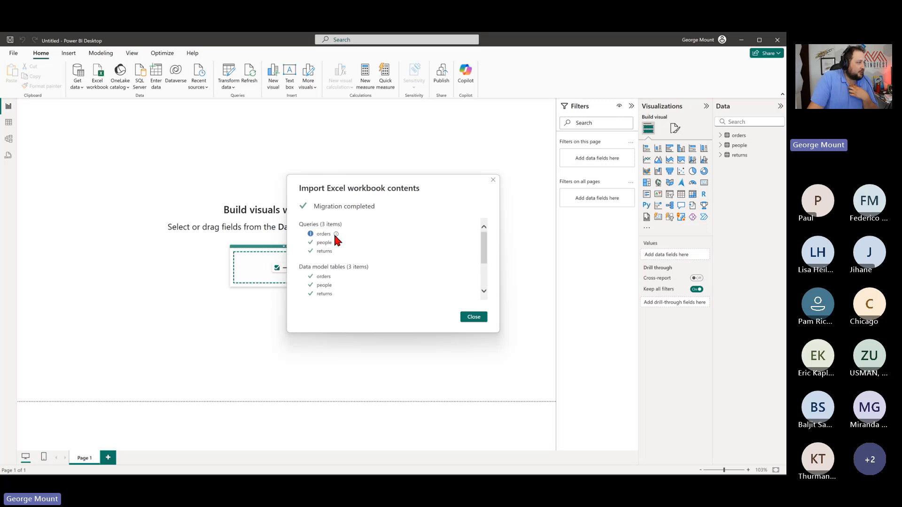
mouse_move(336, 236)
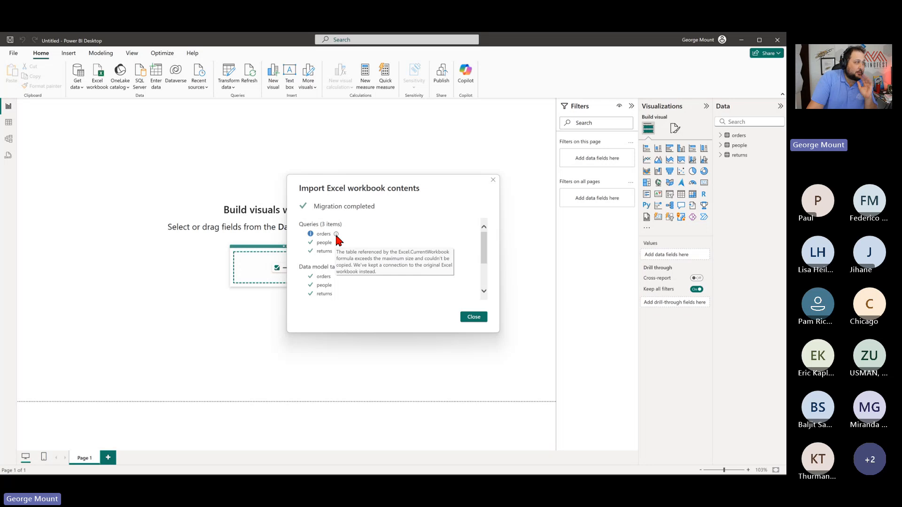
scroll(336, 239, "down", 3)
scroll(477, 282, "up", 3)
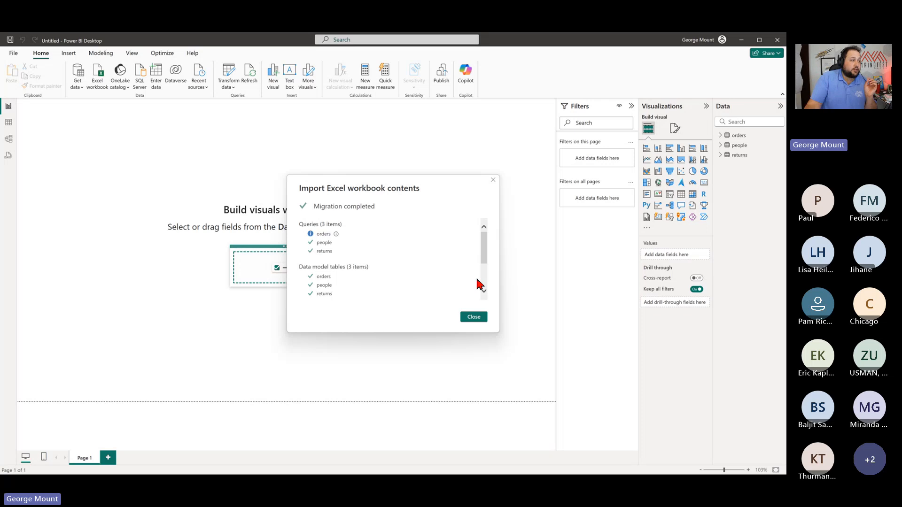
left_click(474, 317)
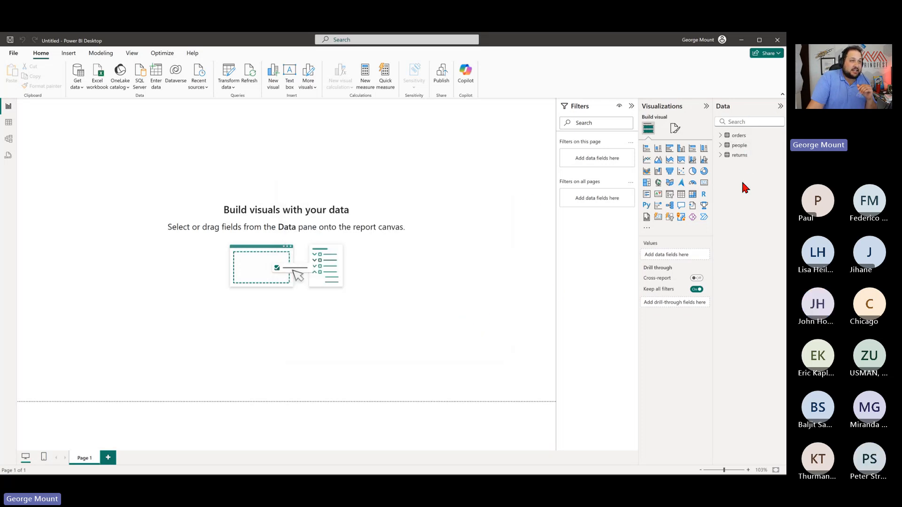
- Examine the fields of the imported orders, people and returns tables, collapsing each table's list again
left_click(724, 137)
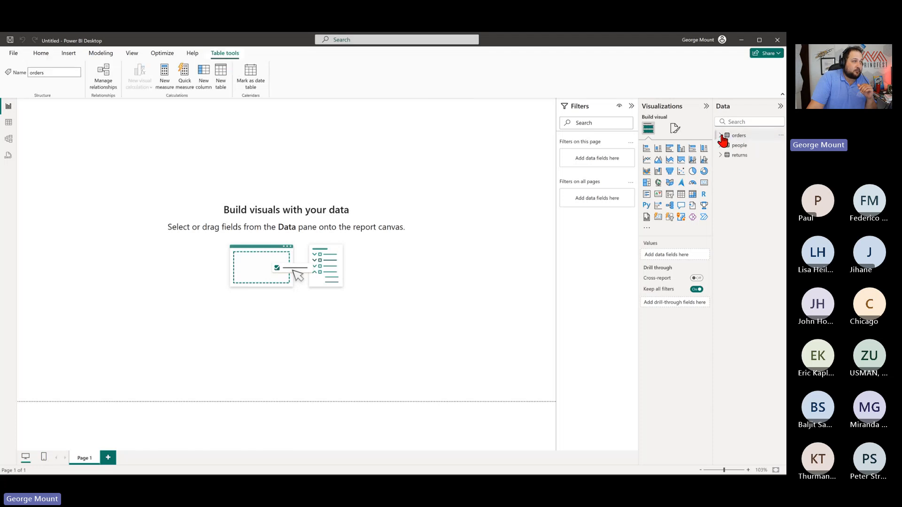
left_click(721, 137)
left_click(721, 136)
left_click(721, 146)
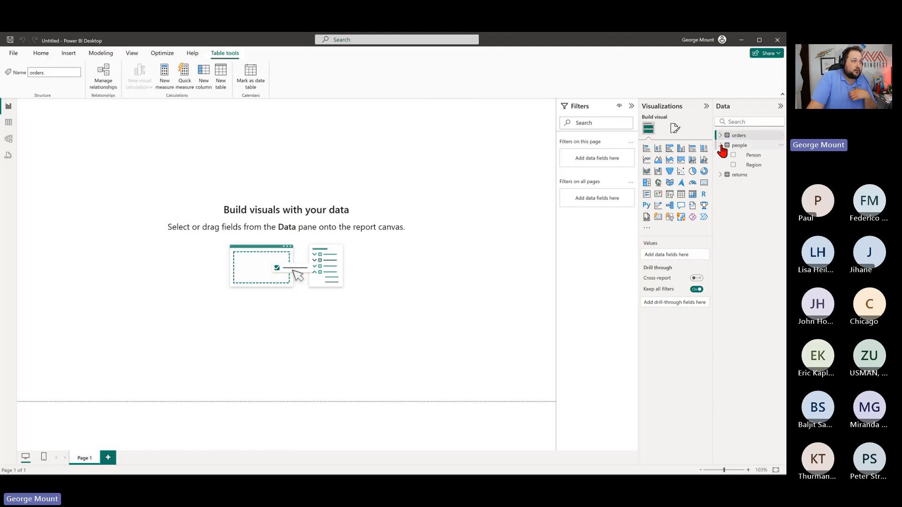
left_click(721, 147)
left_click(721, 156)
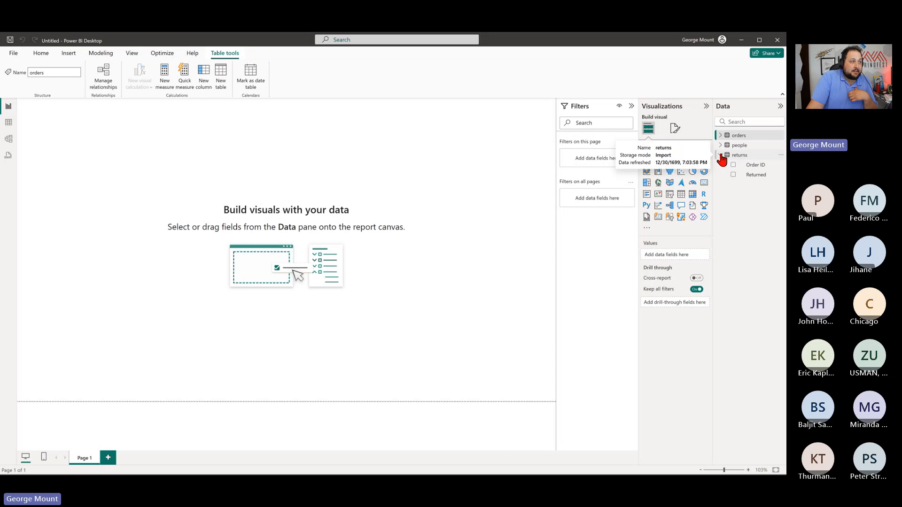
left_click(721, 155)
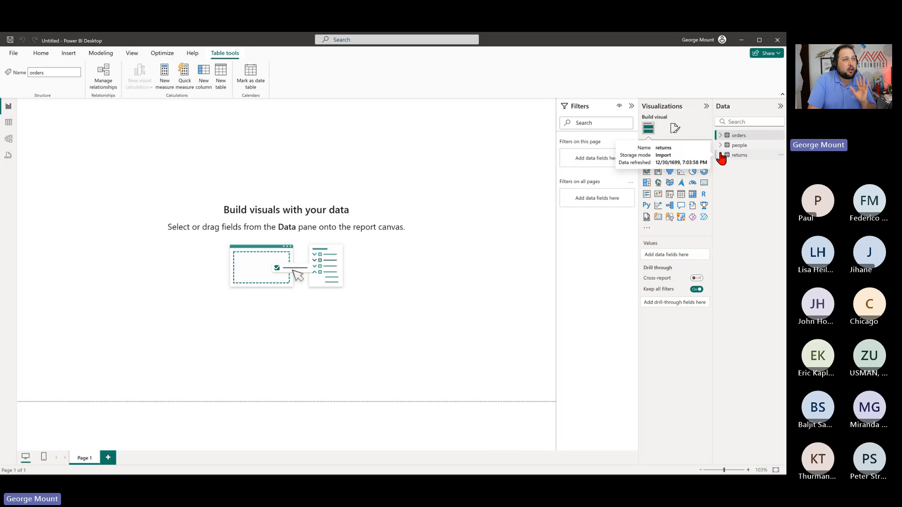
- Show the model diagram and spread out the cards, with people left of orders and returns to its right
left_click(9, 123)
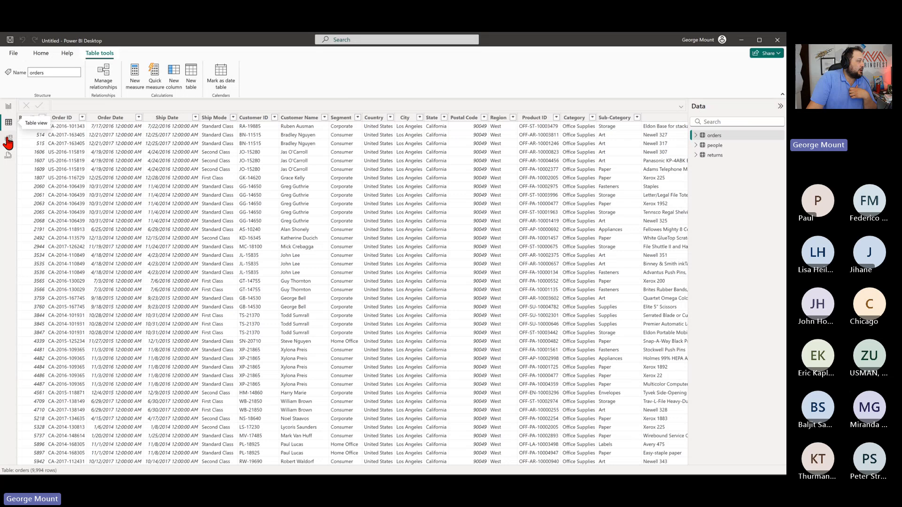
left_click(8, 139)
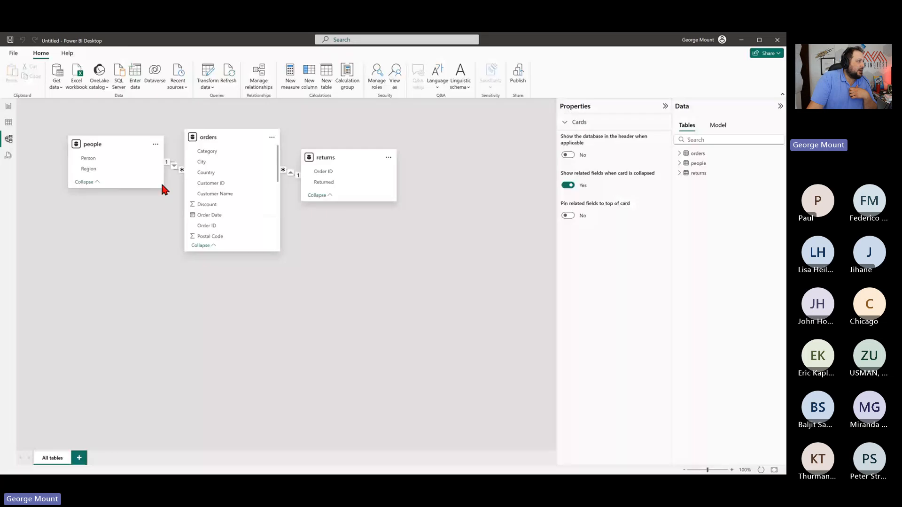
left_click_drag(350, 147, 420, 147)
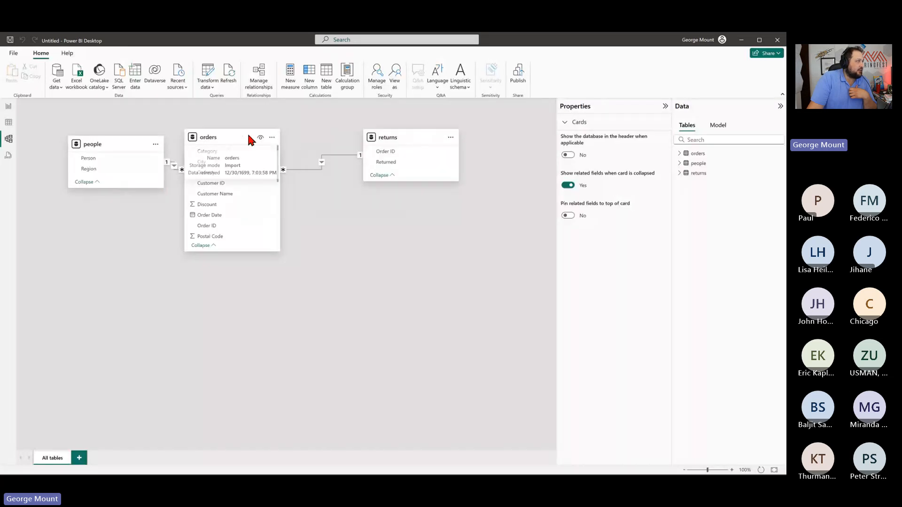
left_click_drag(247, 137, 296, 137)
left_click_drag(108, 145, 127, 142)
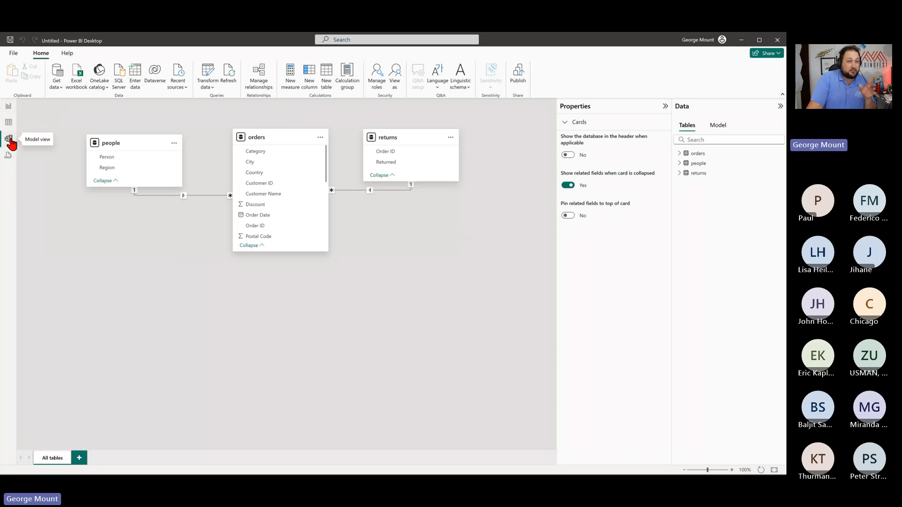
- Return to the report canvas and display the orders table's rows in Table view
left_click(9, 108)
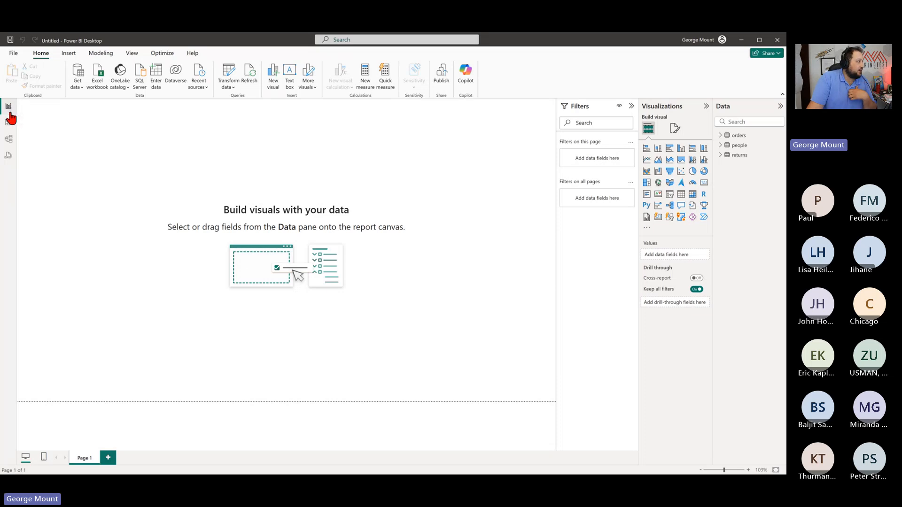
left_click(9, 123)
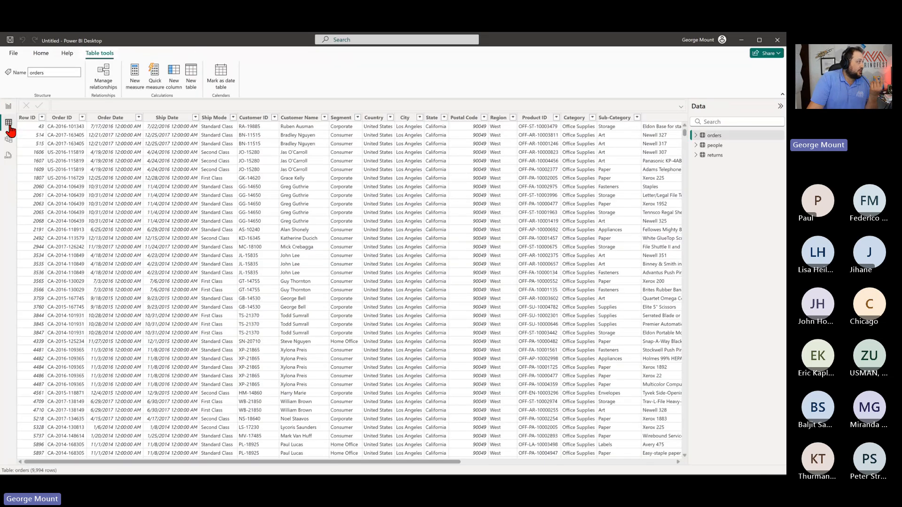
- Revisit the report canvas and the model diagram, and return to the orders table's rows
left_click(9, 106)
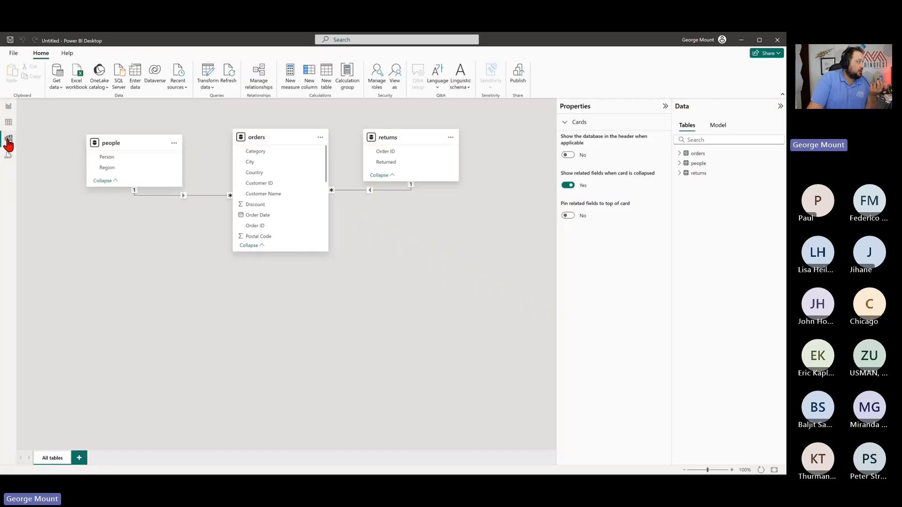
left_click(8, 139)
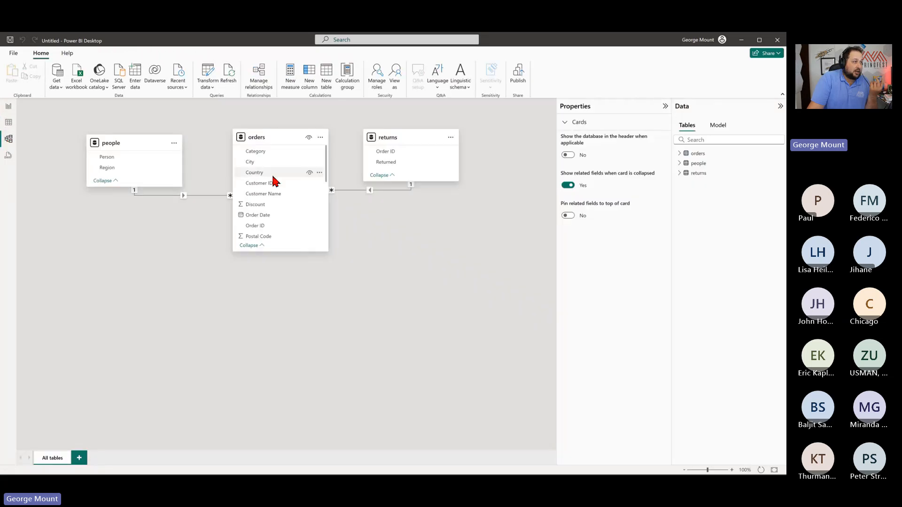
left_click(8, 123)
- Examine the formulas of the Total profits and Total sales measures in the orders table
left_click(696, 135)
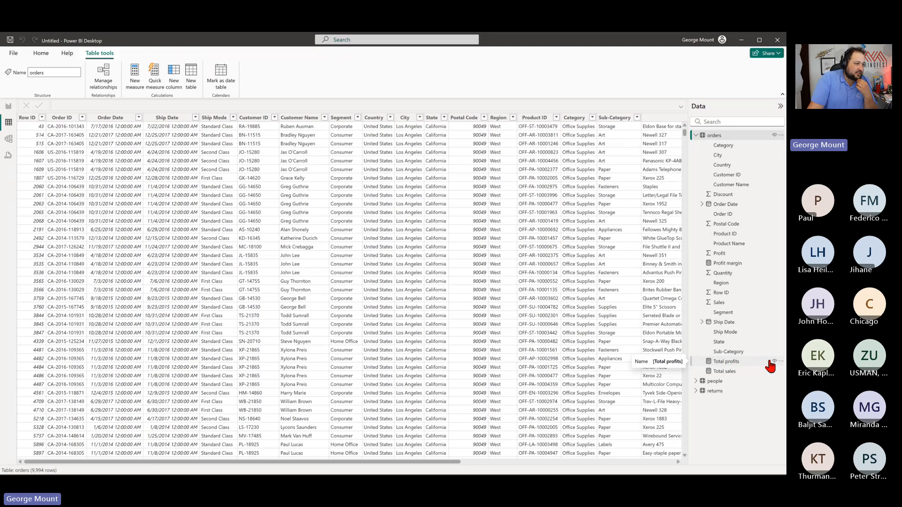
left_click(725, 362)
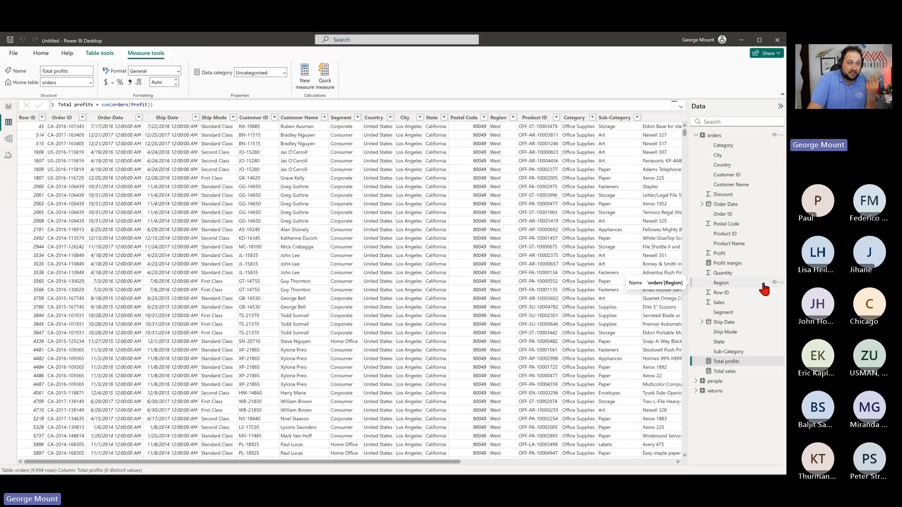
left_click(710, 372)
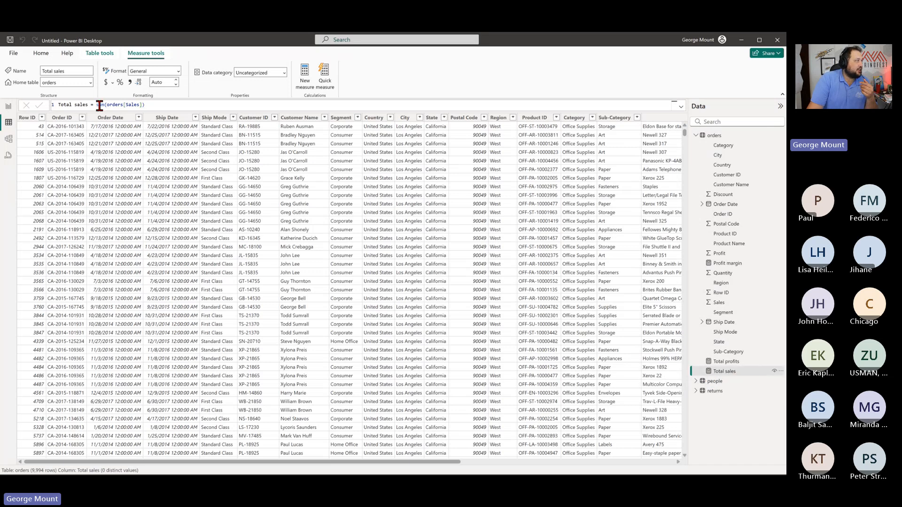
left_click_drag(75, 104, 230, 103)
left_click(723, 362)
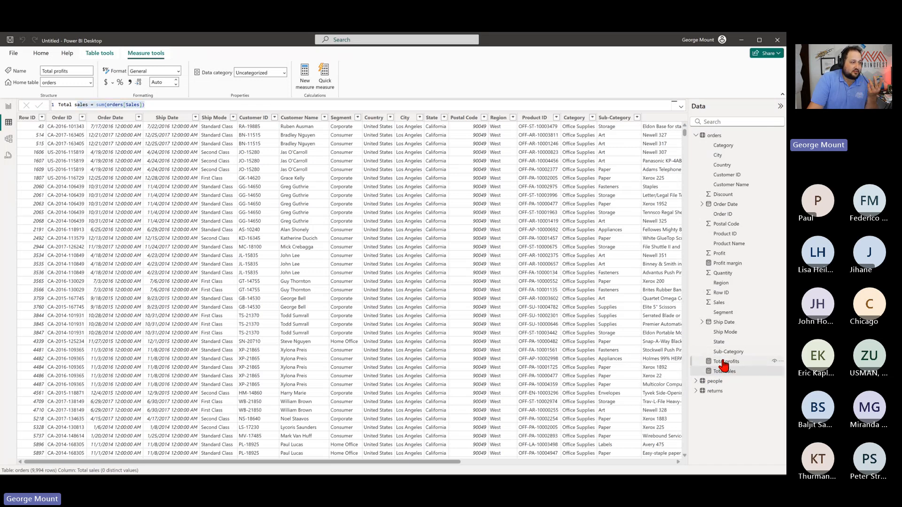
left_click(725, 371)
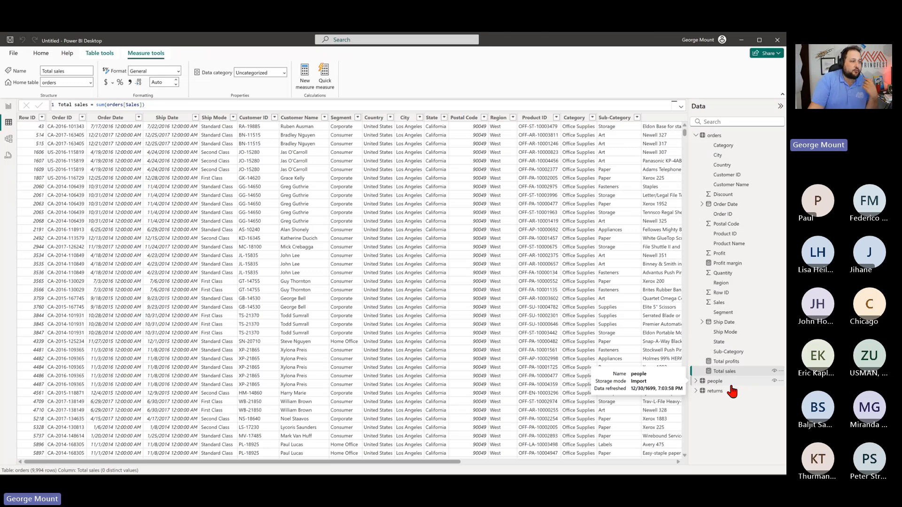
- List the fields of the people and returns tables, and return to the report canvas
left_click(696, 381)
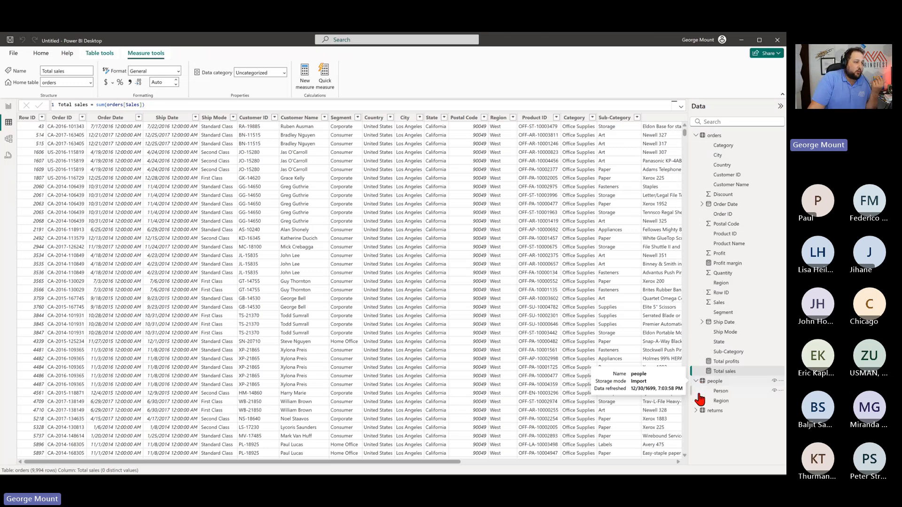
left_click(697, 411)
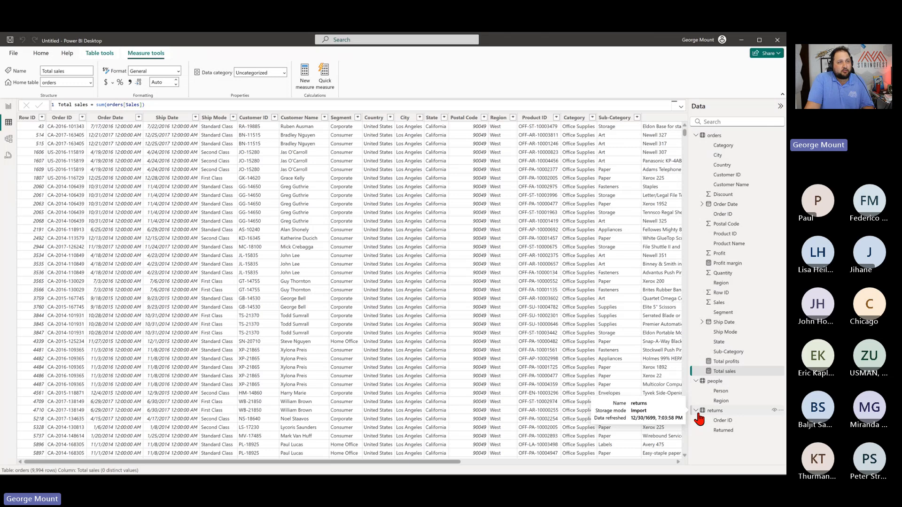
left_click(9, 108)
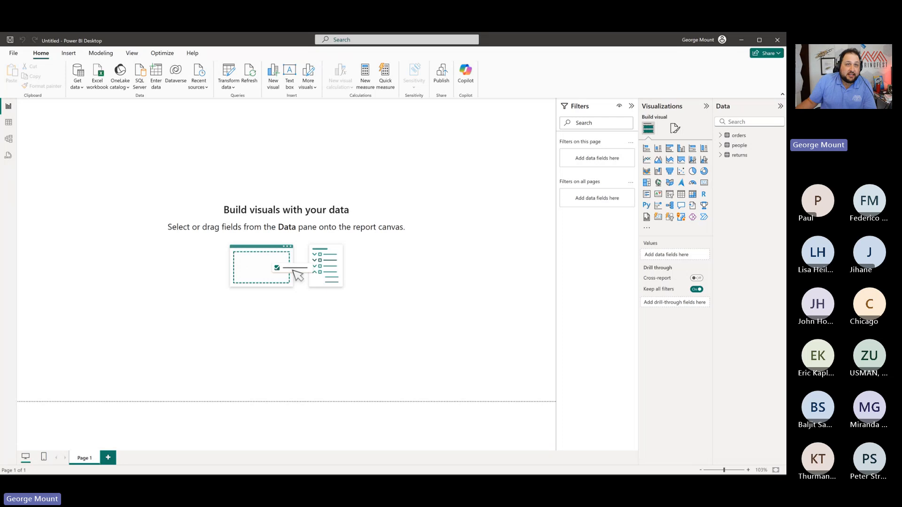
key("alt+Tab")
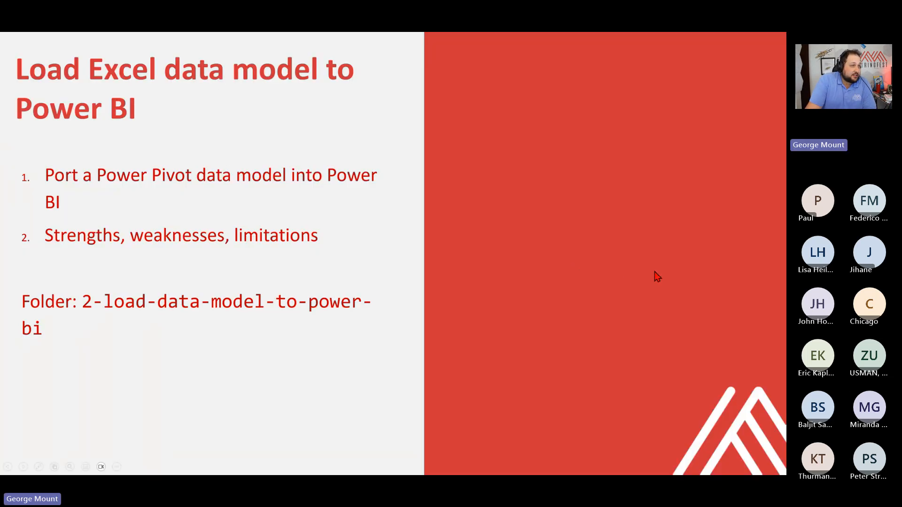
key("Right")
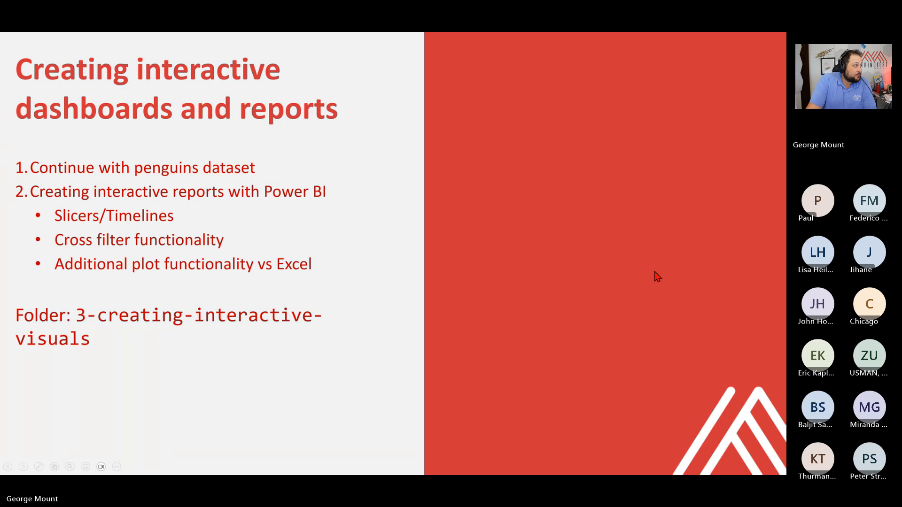
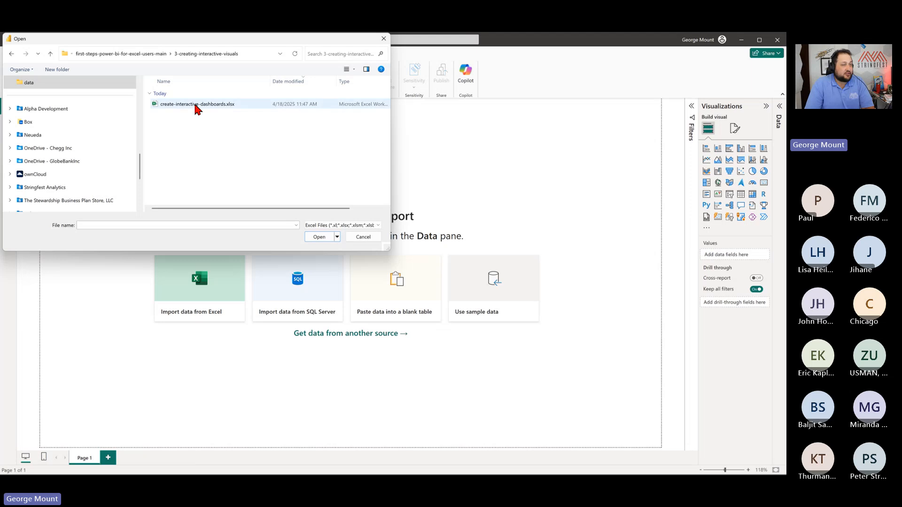
- Import the penguins table from create-interactive-dashboards.xlsx into the new report
double_click(195, 104)
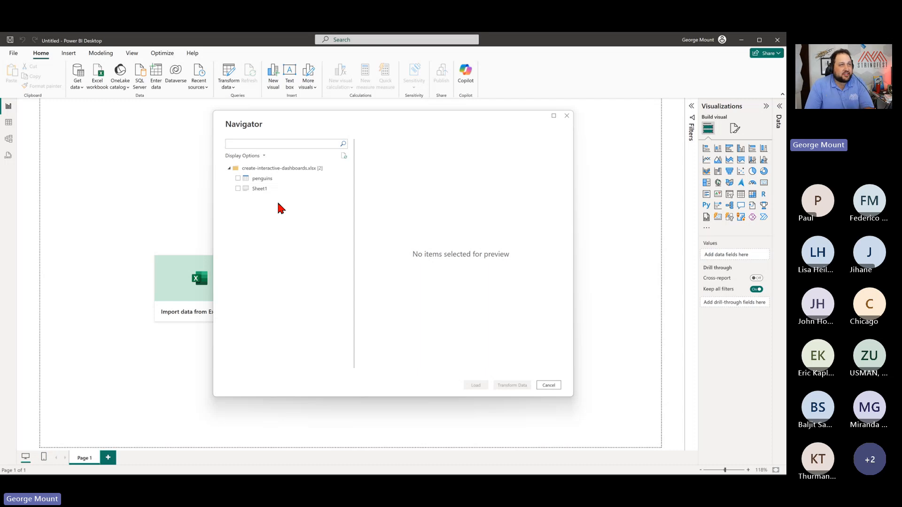
left_click(238, 179)
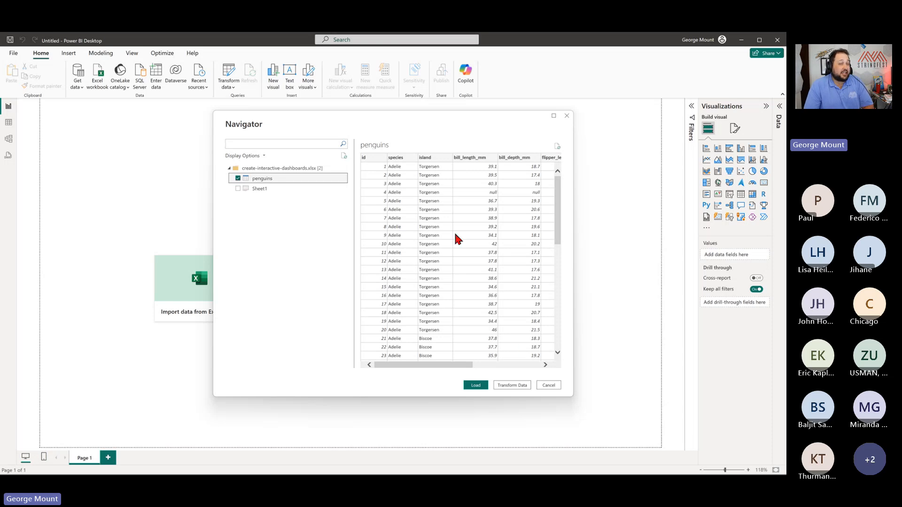
mouse_move(429, 365)
left_mouse_down()
mouse_move(513, 365)
mouse_move(429, 365)
left_mouse_up()
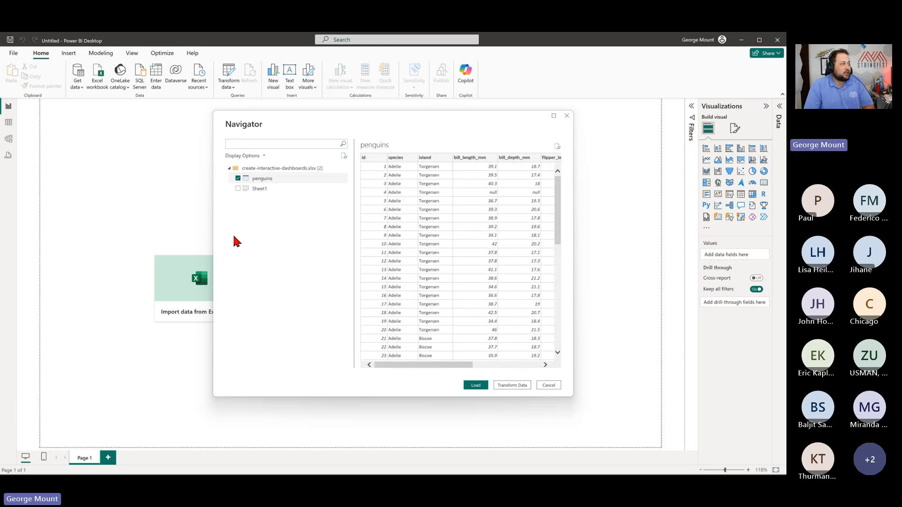
left_click(258, 181)
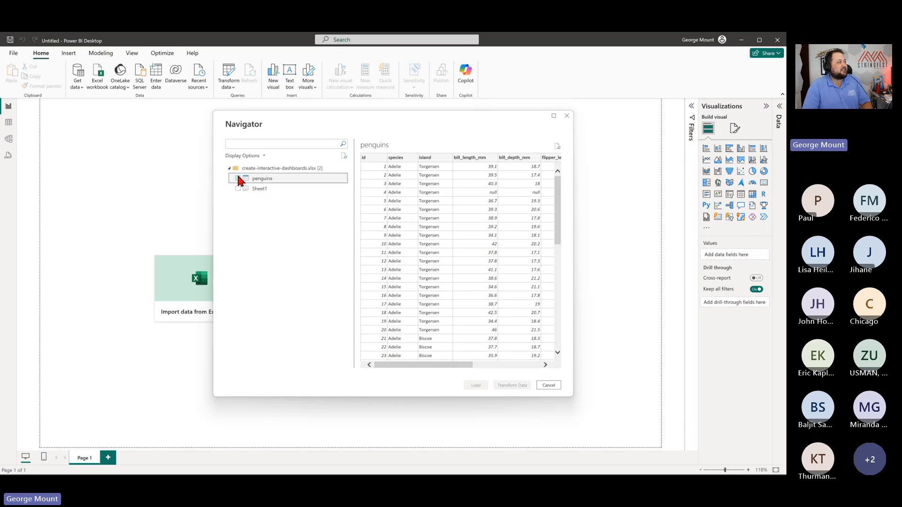
left_click(238, 179)
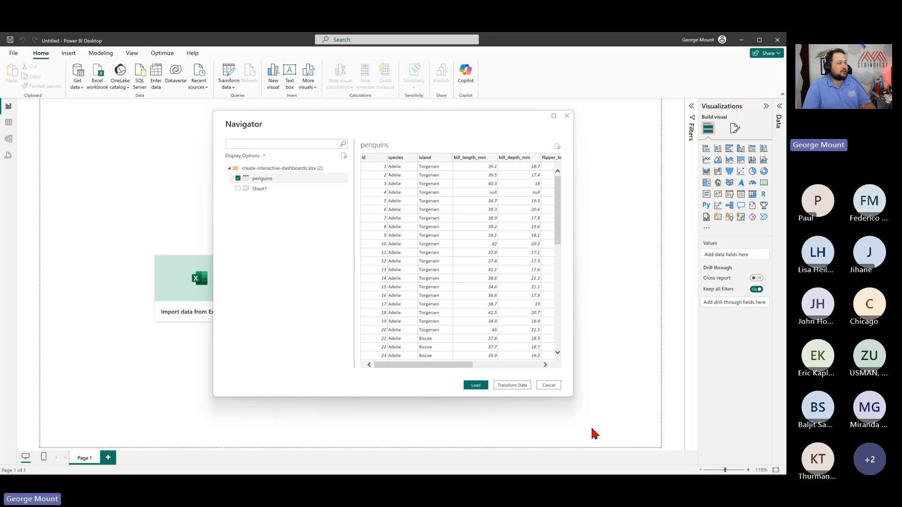
left_click(471, 387)
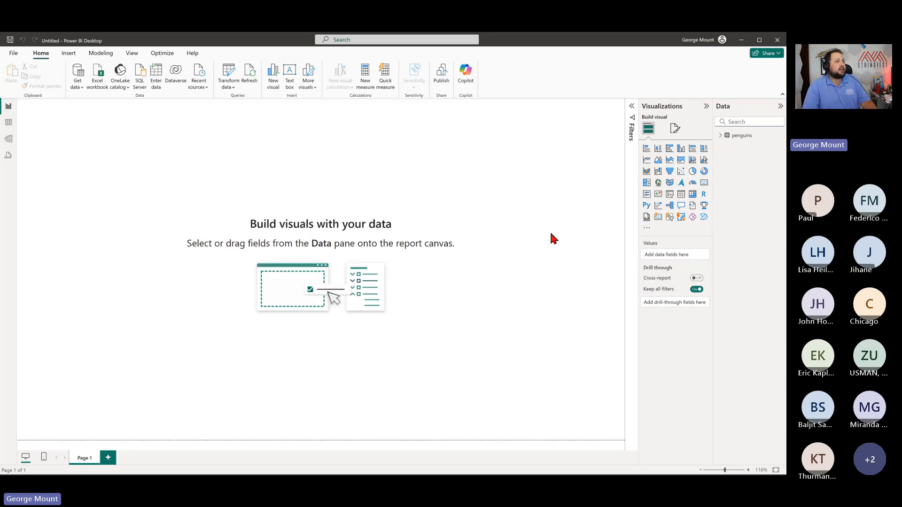
- Review the penguins rows in Table view and its card in the model diagram, and return to the report canvas
left_click(739, 137)
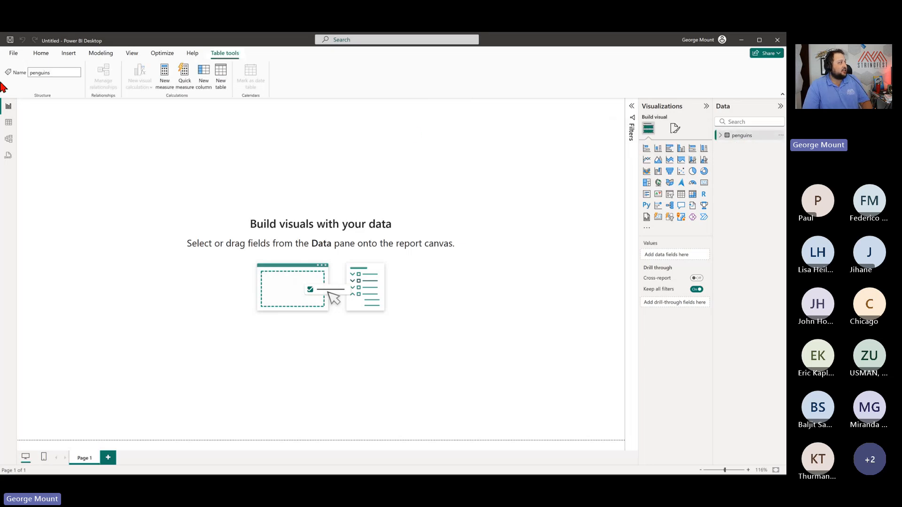
left_click(9, 123)
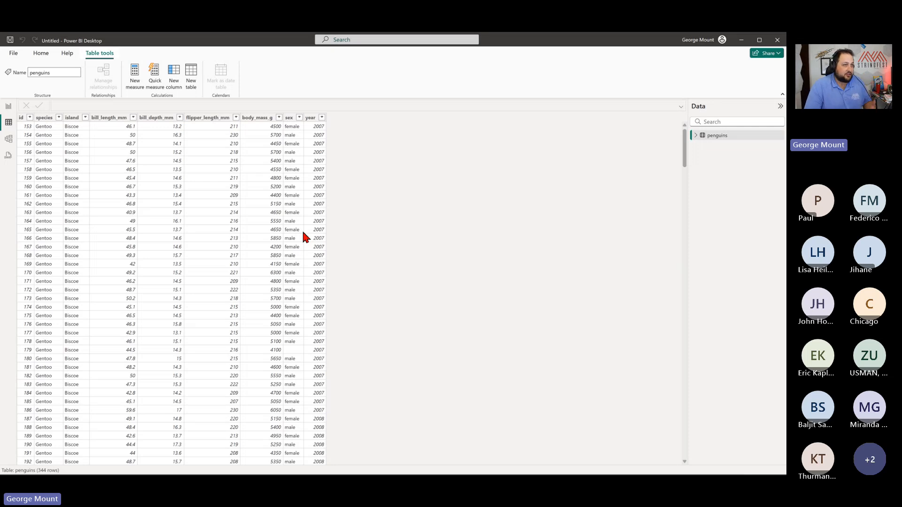
left_click(8, 141)
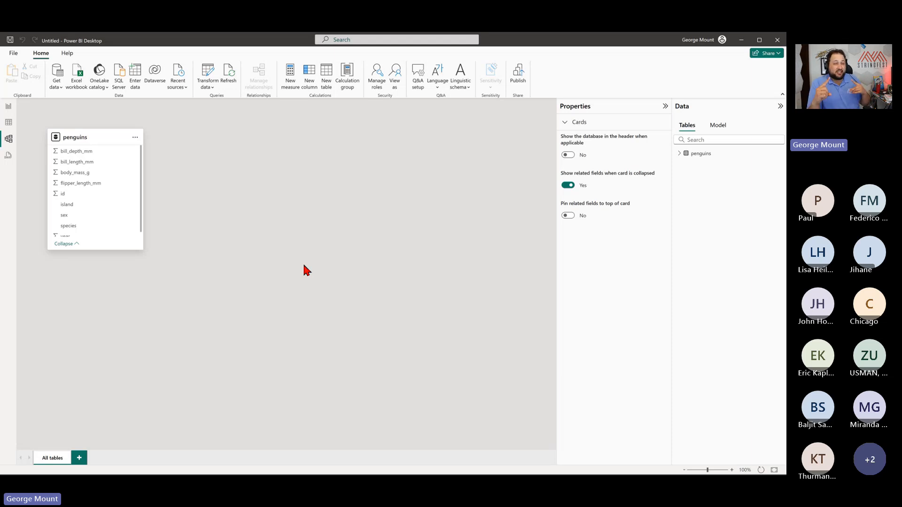
left_click(8, 106)
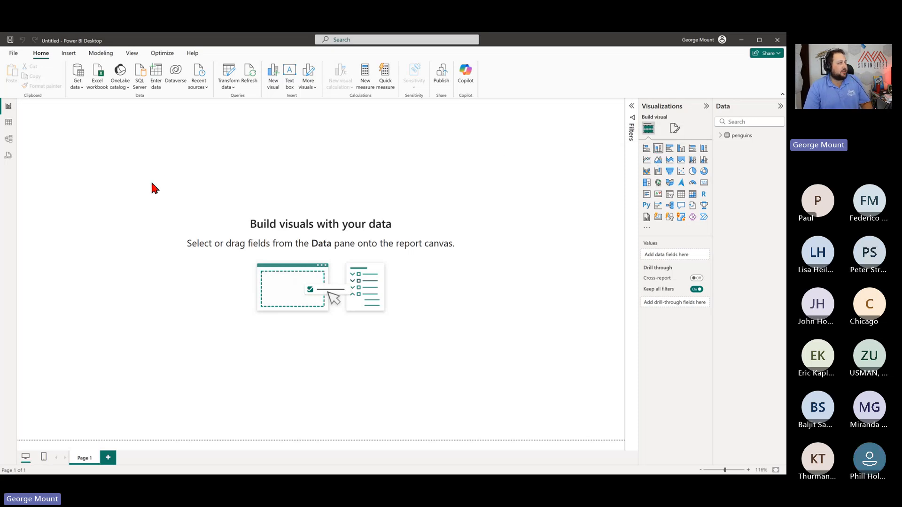
left_click(659, 151)
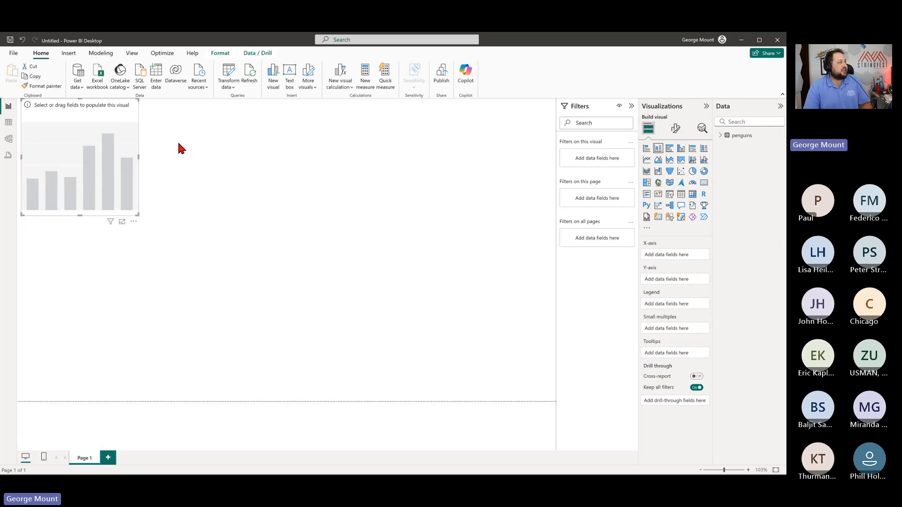
left_click_drag(100, 107, 402, 147)
key("ctrl+z")
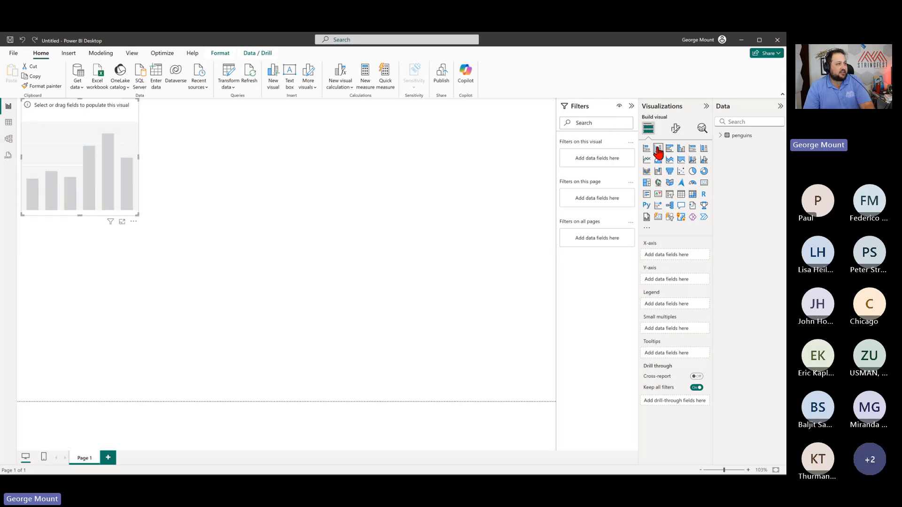
key("ctrl+z")
- Add a stacked column chart, place it in the page's upper-left corner and enlarge it to nearly half the page width
left_click(659, 149)
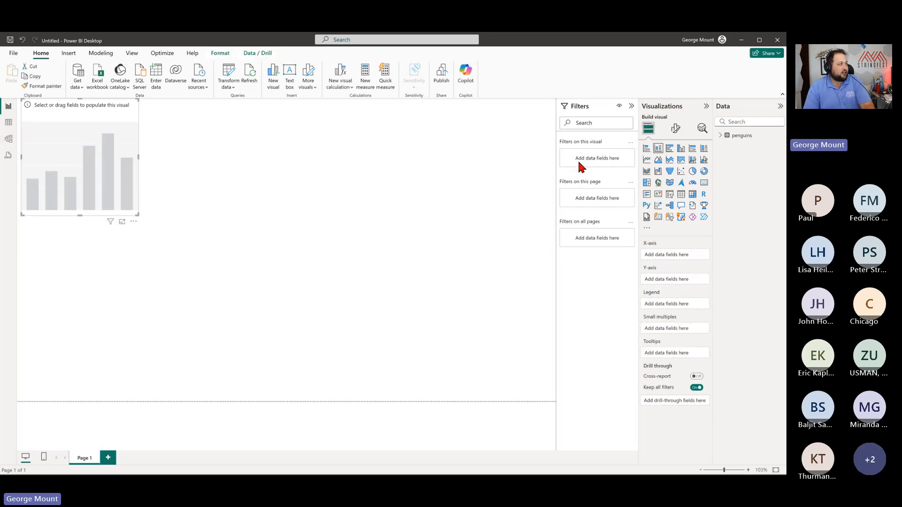
left_click_drag(138, 213, 285, 278)
left_click_drag(242, 114, 121, 54)
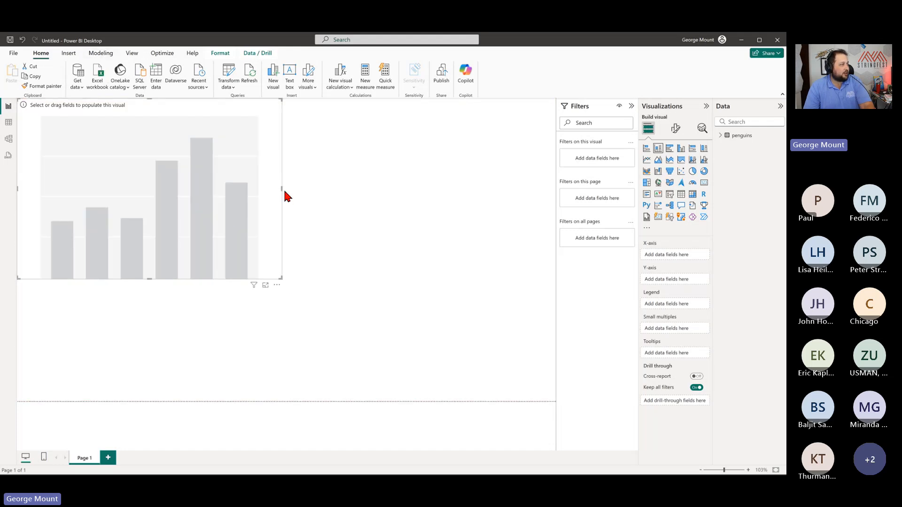
left_click_drag(282, 190, 244, 190)
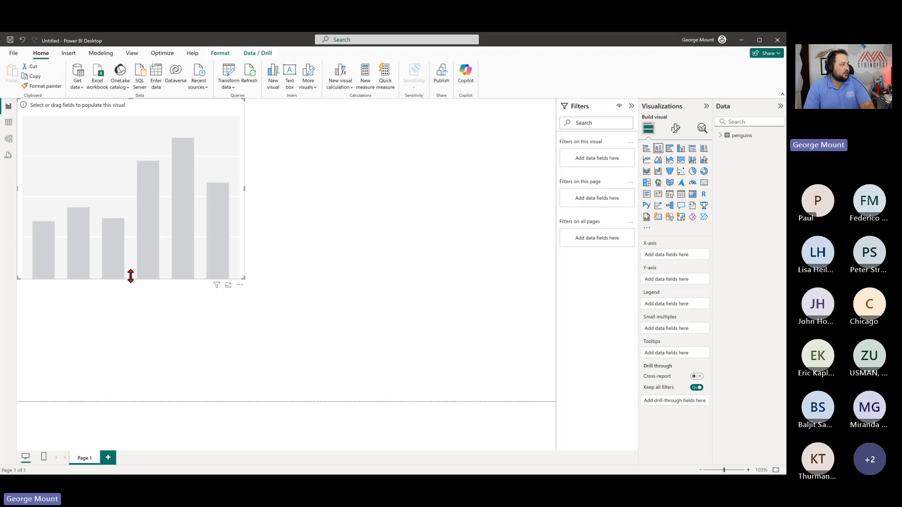
left_click_drag(132, 279, 130, 300)
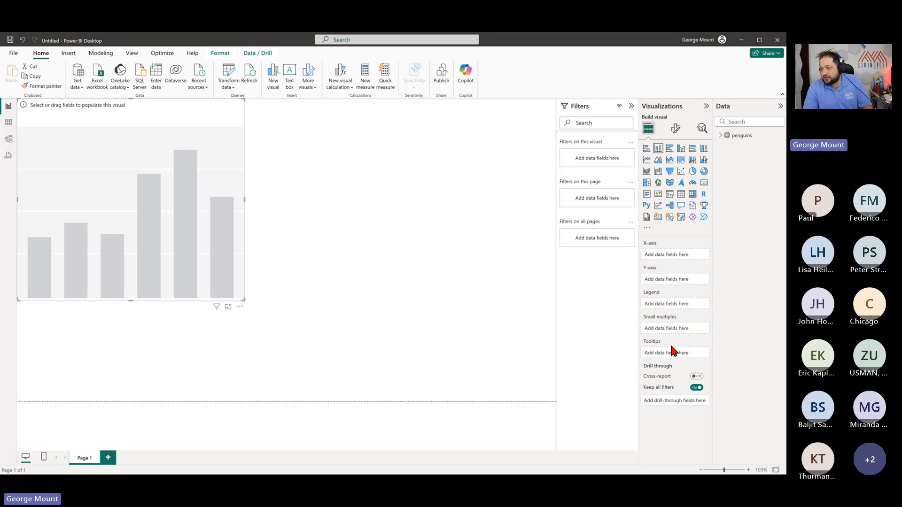
- Find the island field in the penguins table and assign it to the chart's X-axis
left_click(719, 135)
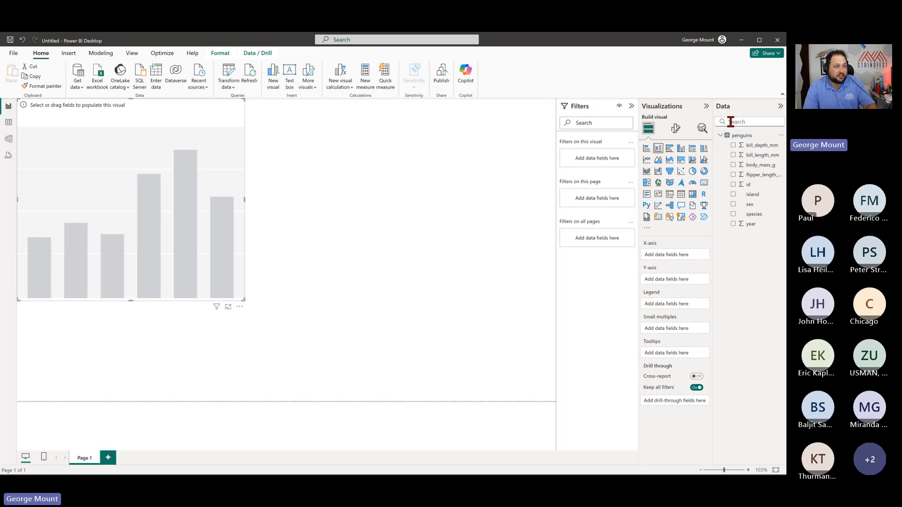
left_click(735, 121)
type("island")
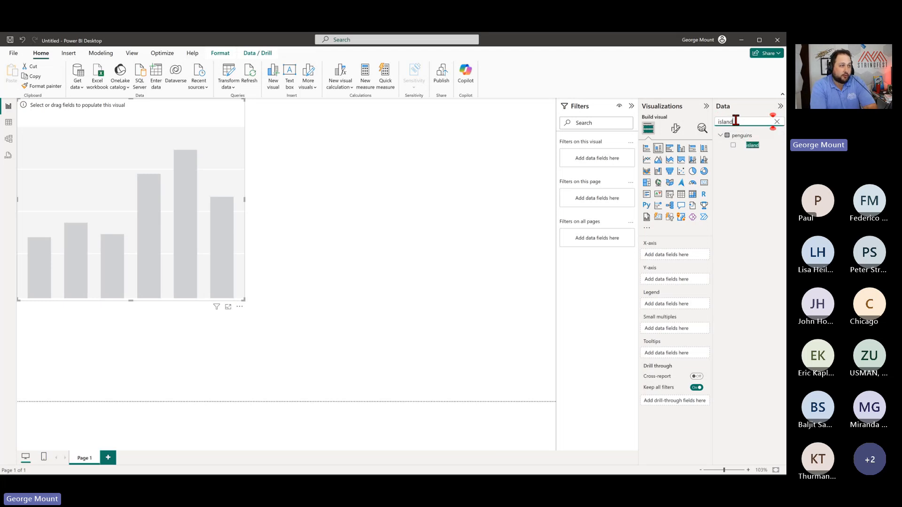
key("ctrl+BackSpace")
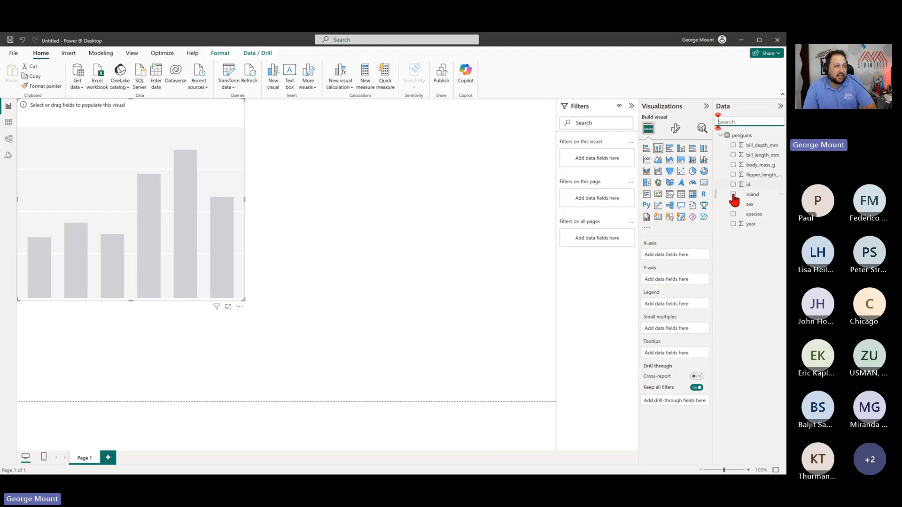
left_click_drag(733, 197, 685, 253)
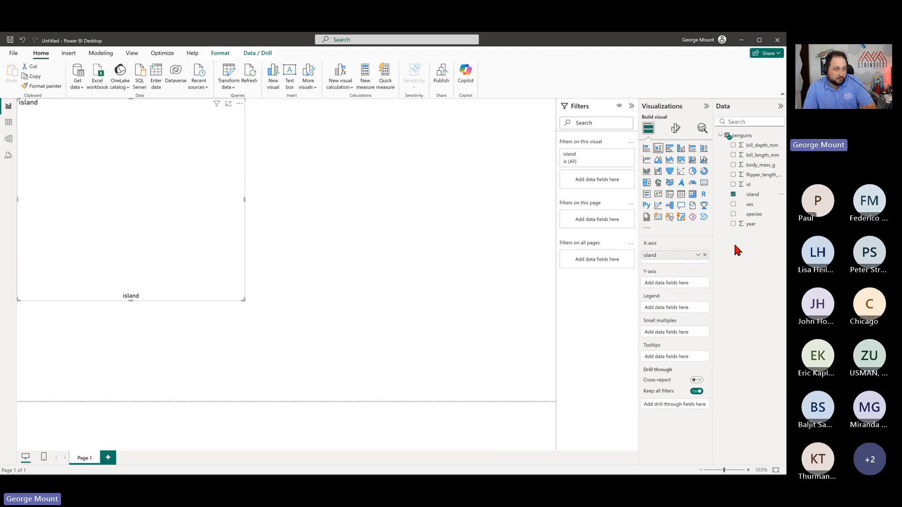
- Assign body_mass_g to the column chart's Y-axis and summarize it as Average
left_click_drag(734, 166, 654, 284)
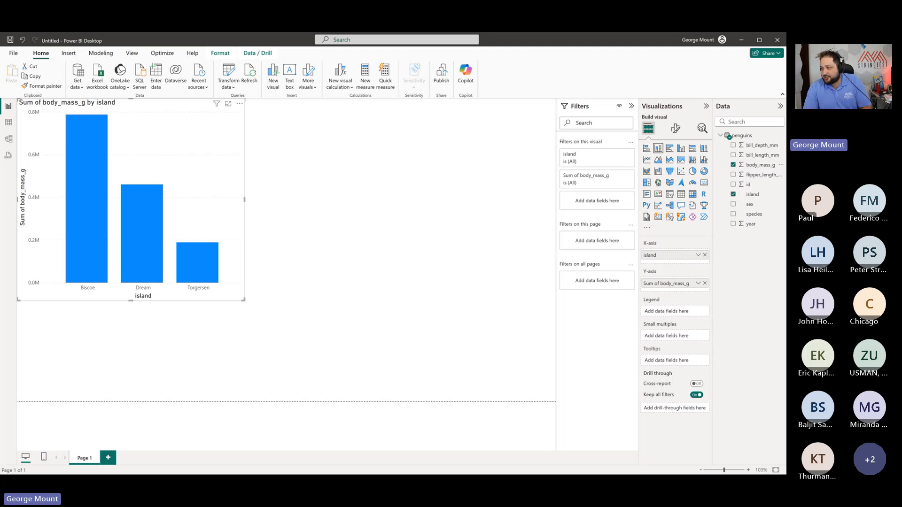
left_click(698, 284)
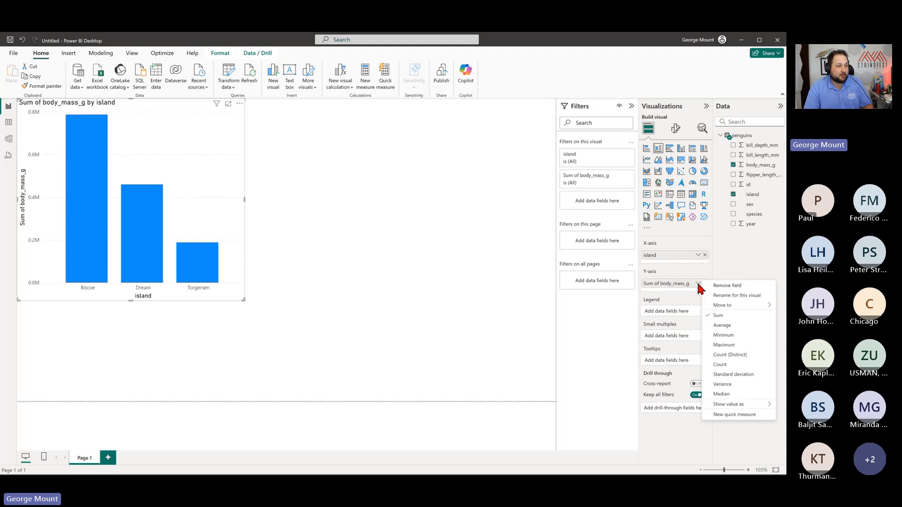
left_click(728, 326)
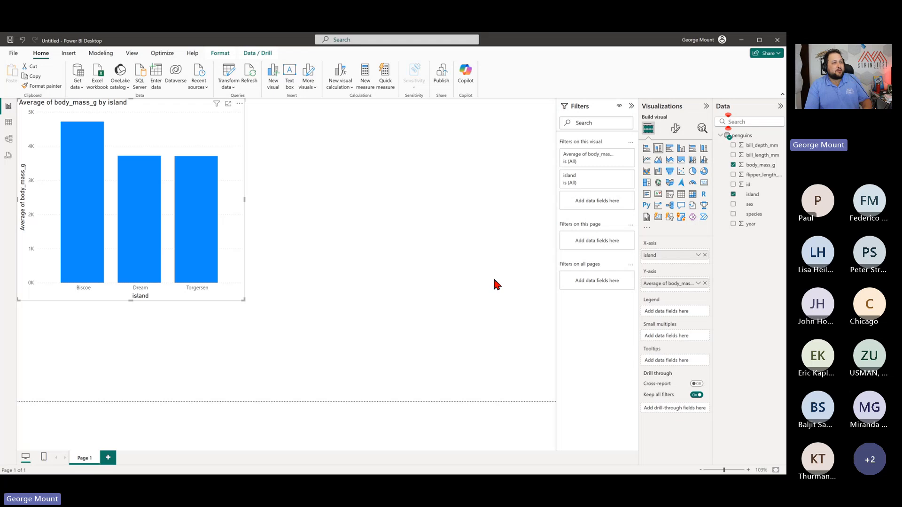
left_click(698, 284)
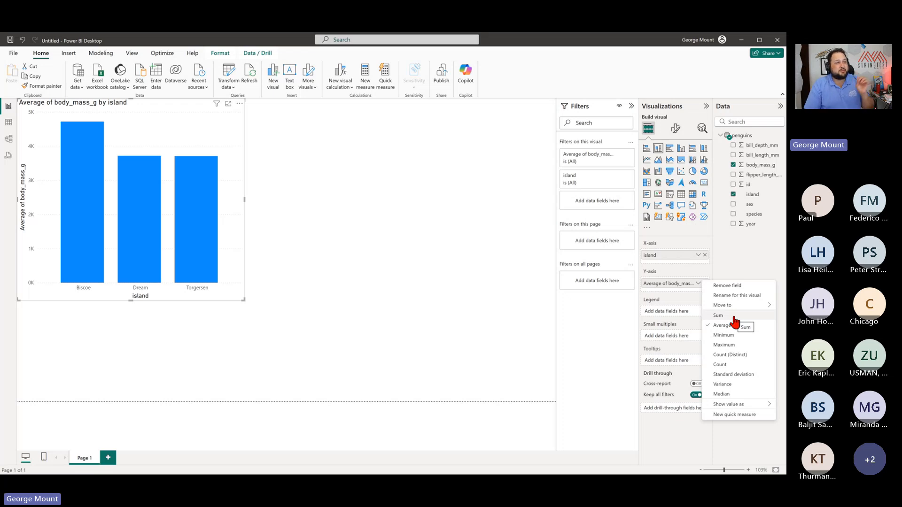
left_click(720, 256)
left_click(698, 283)
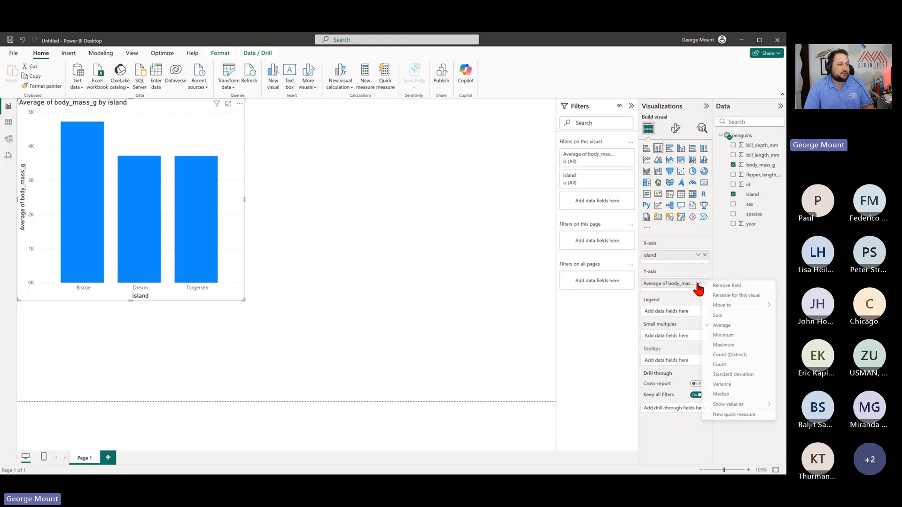
left_click(718, 327)
- Highlight the Torgersen, Dream and Biscoe columns one after another, clear the highlight and inspect the columns' tooltips
left_click(190, 245)
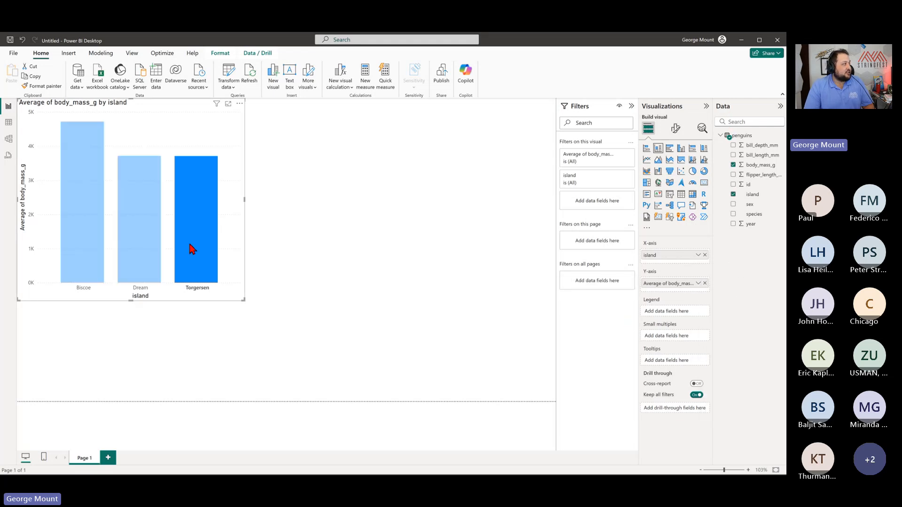
left_click(139, 235)
left_click(84, 197)
left_click(237, 130)
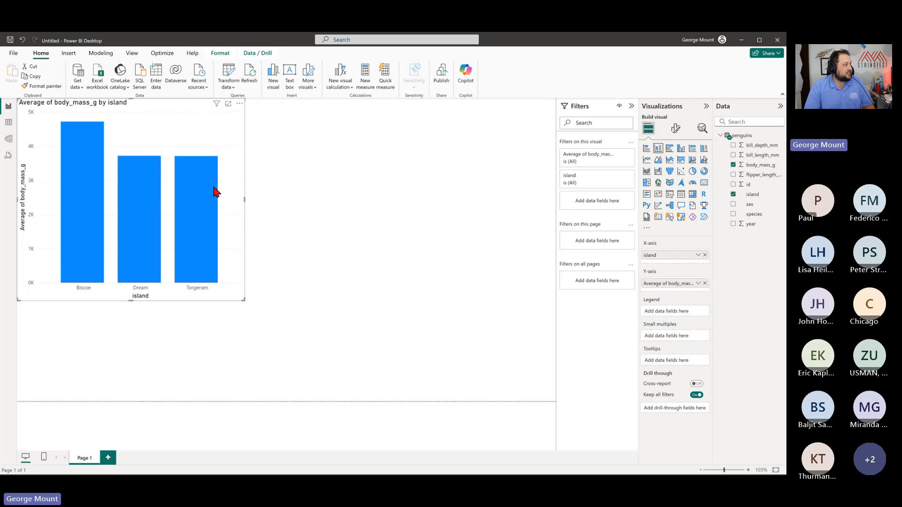
mouse_move(133, 225)
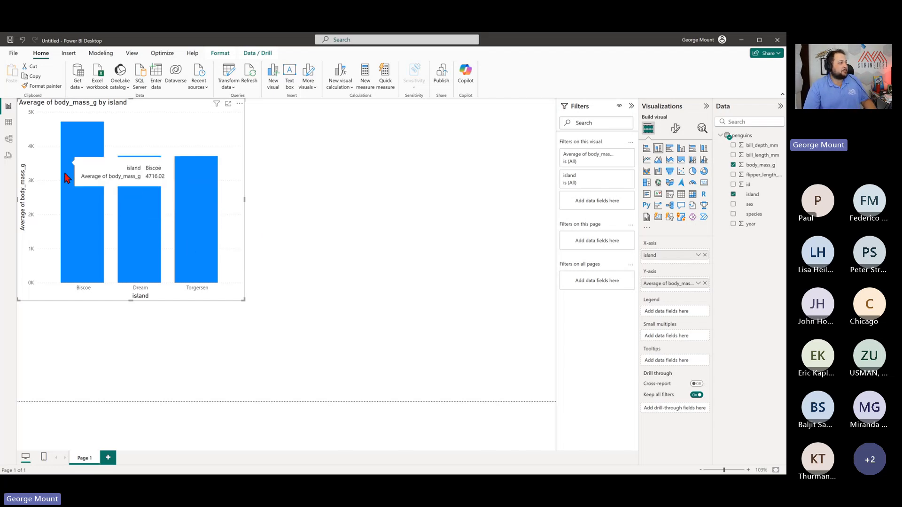
- Enlarge the body mass column chart slightly from its lower-right corner and deselect it
left_click_drag(245, 299, 273, 315)
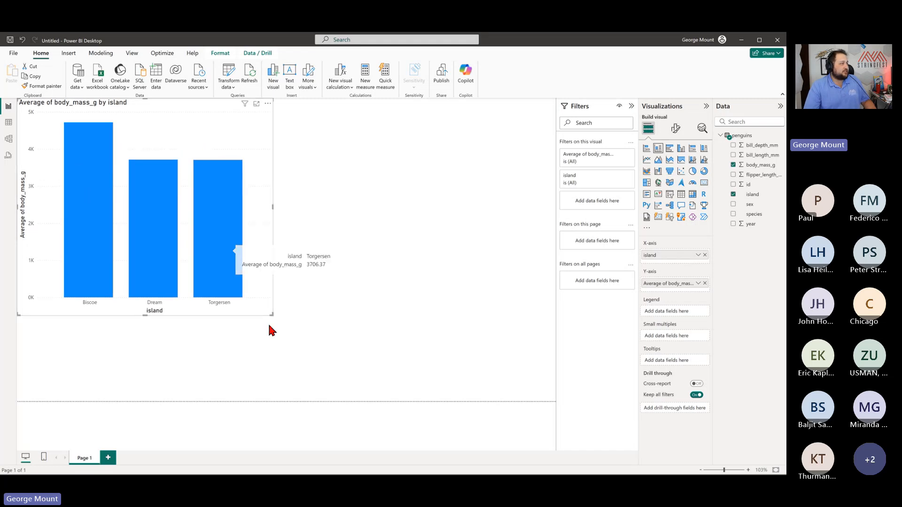
left_click_drag(273, 315, 269, 311)
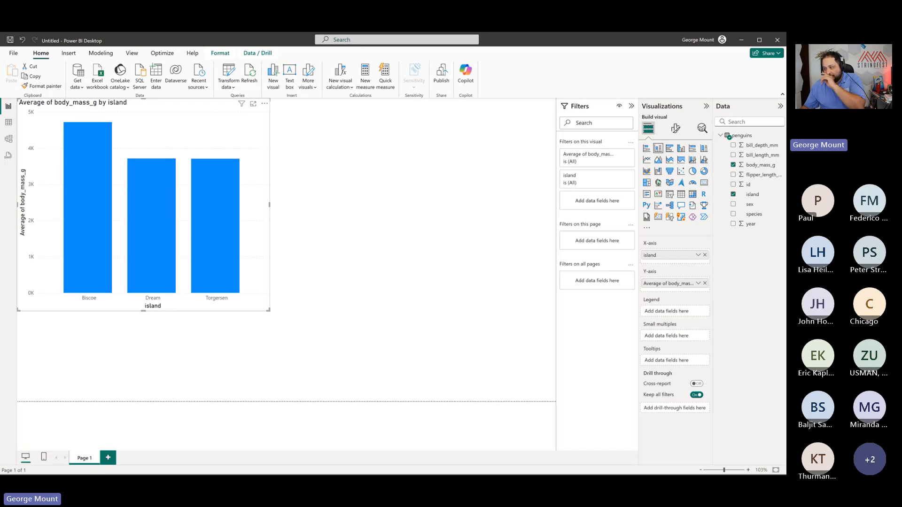
left_click(377, 244)
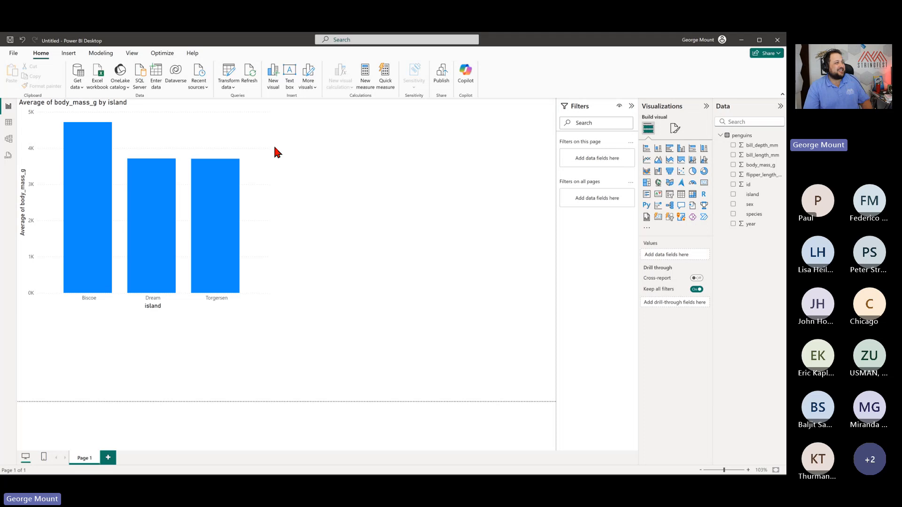
- Try the body mass chart as a stacked bar chart and return it to a stacked column chart
left_click(244, 128)
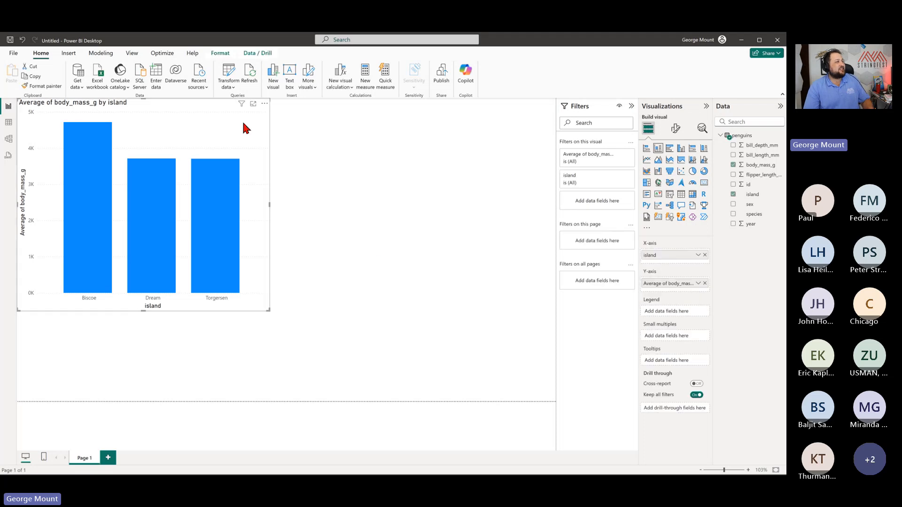
left_click(353, 205)
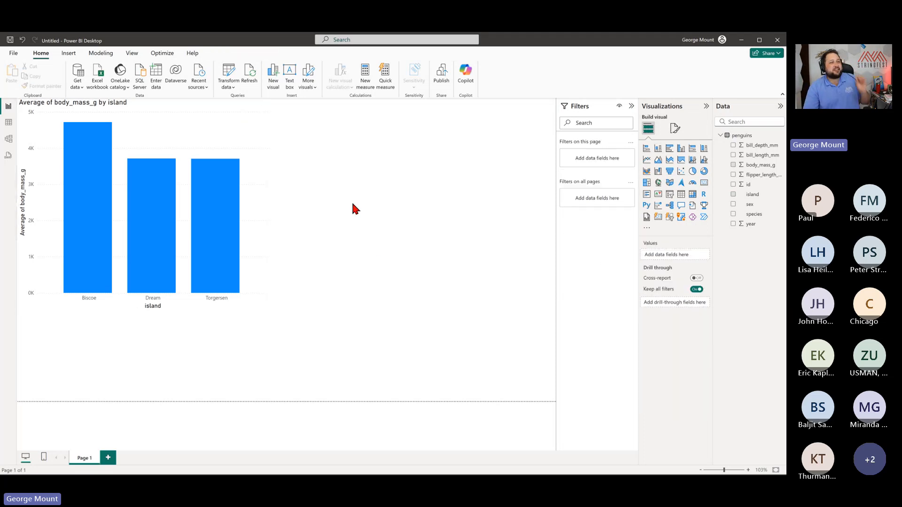
left_click(247, 144)
left_click(452, 248)
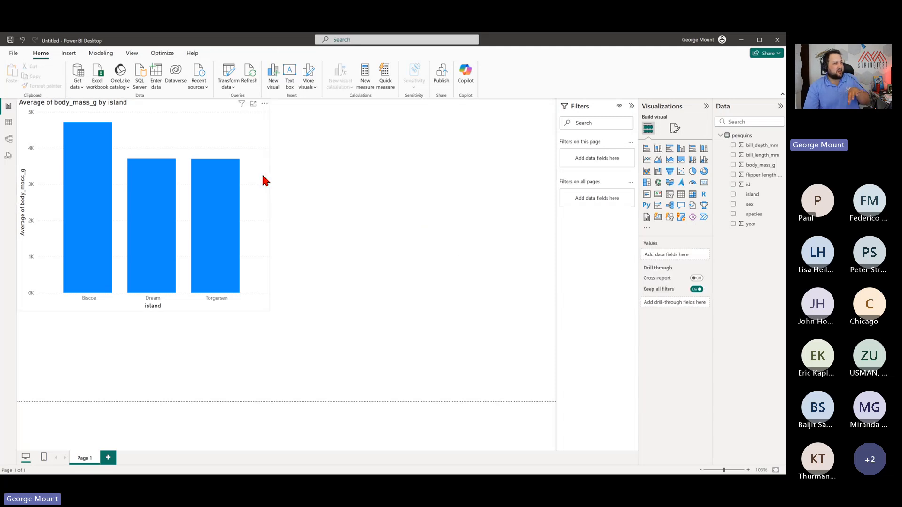
left_click(244, 128)
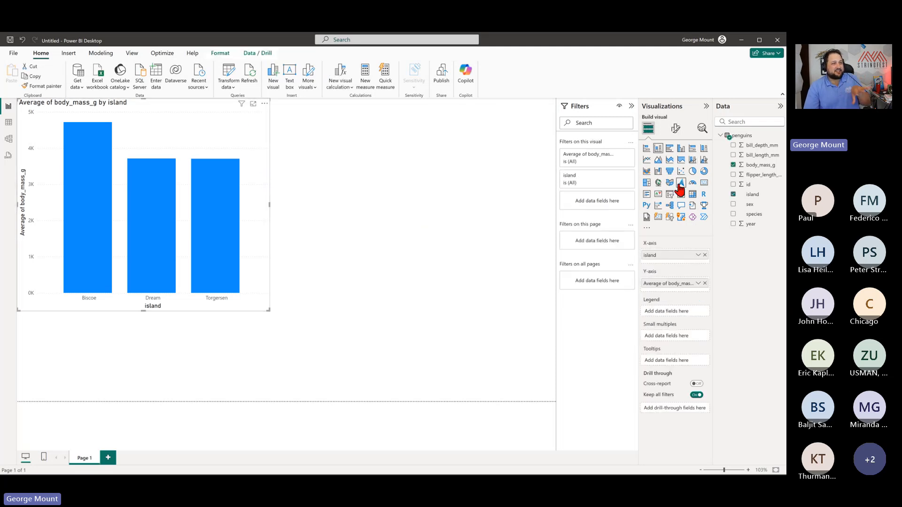
left_click(647, 150)
left_click(658, 149)
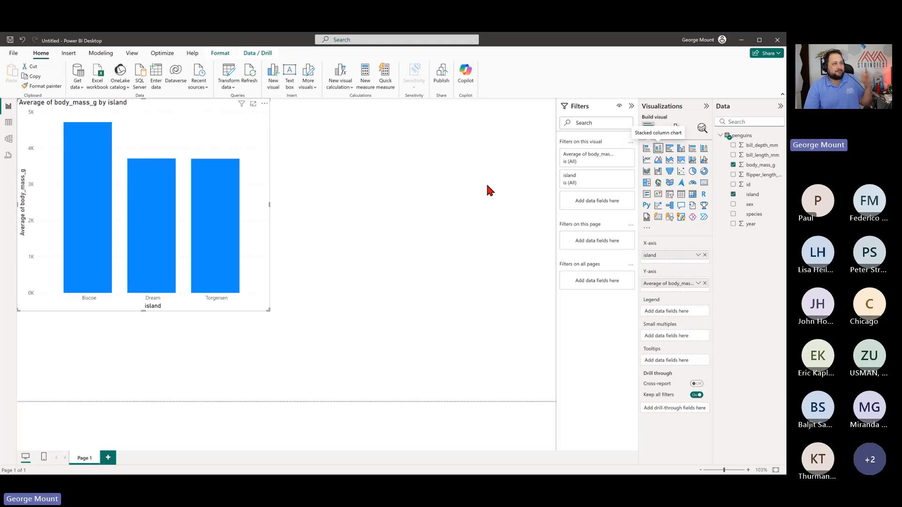
left_click(465, 193)
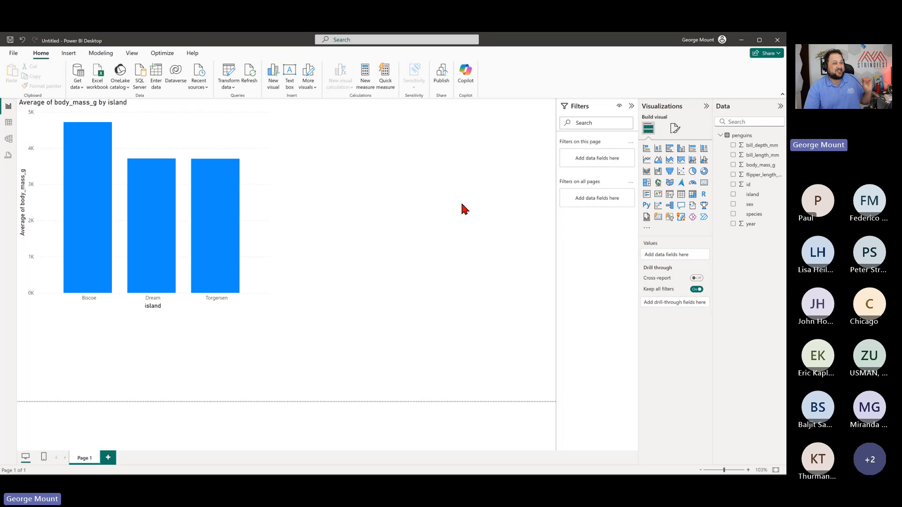
left_click(190, 114)
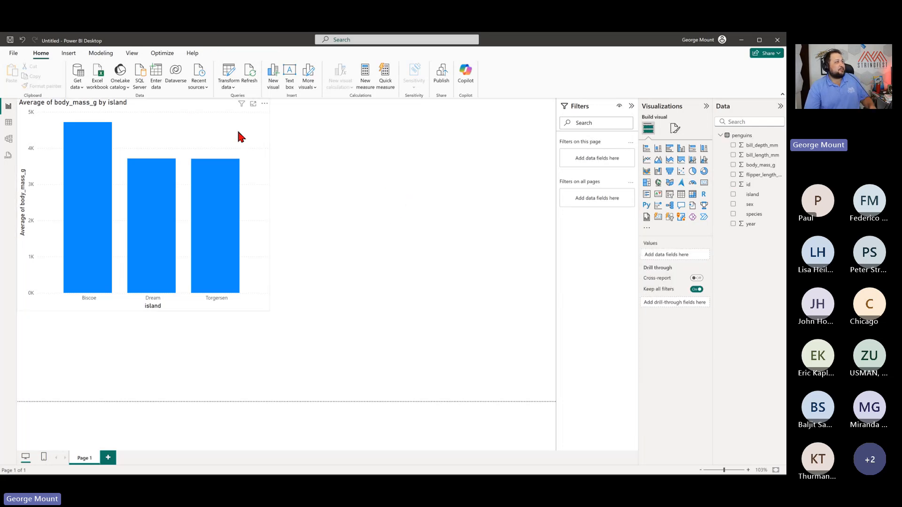
- Add a scatter chart, place it in the page's upper-right corner and stretch it down to the page's lower edge
left_click(353, 187)
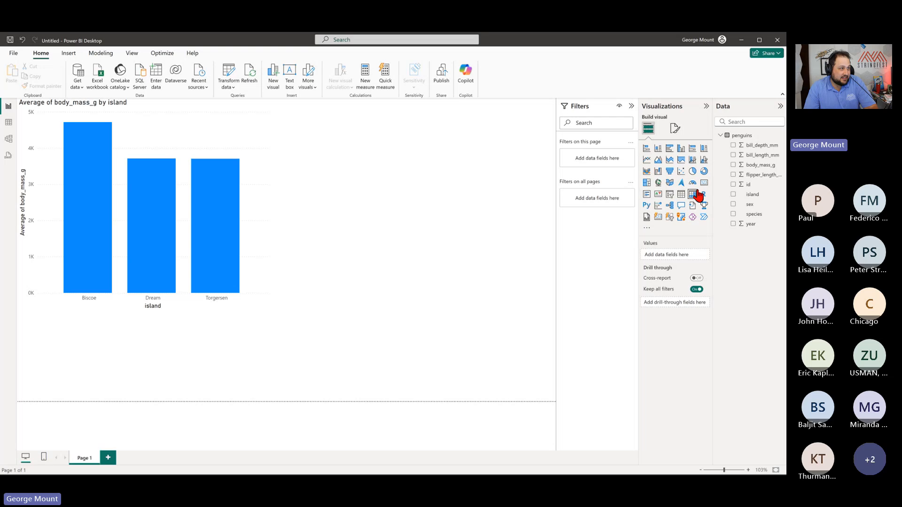
left_click(681, 171)
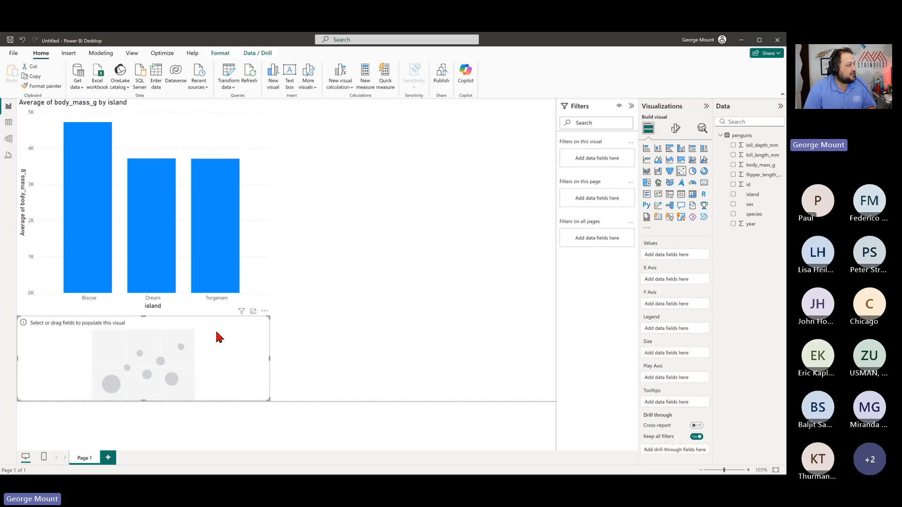
left_click_drag(216, 332, 548, 99)
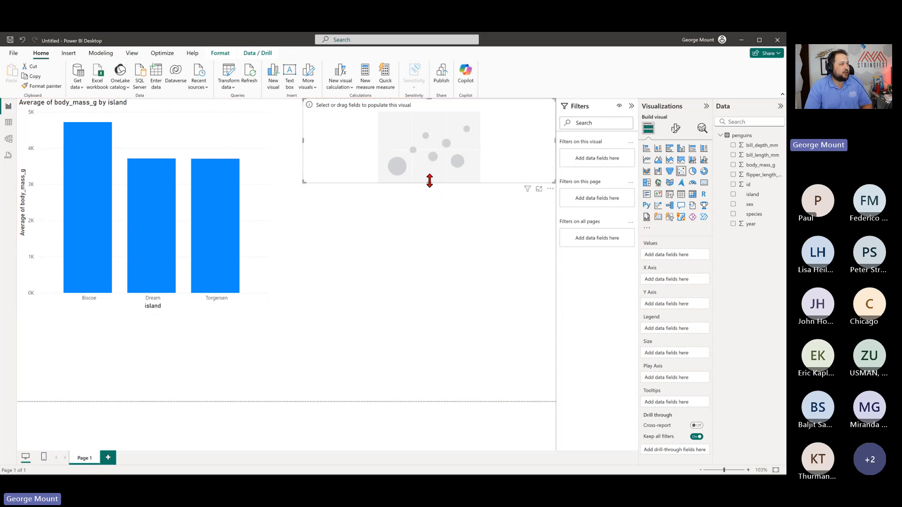
left_click_drag(429, 183, 439, 418)
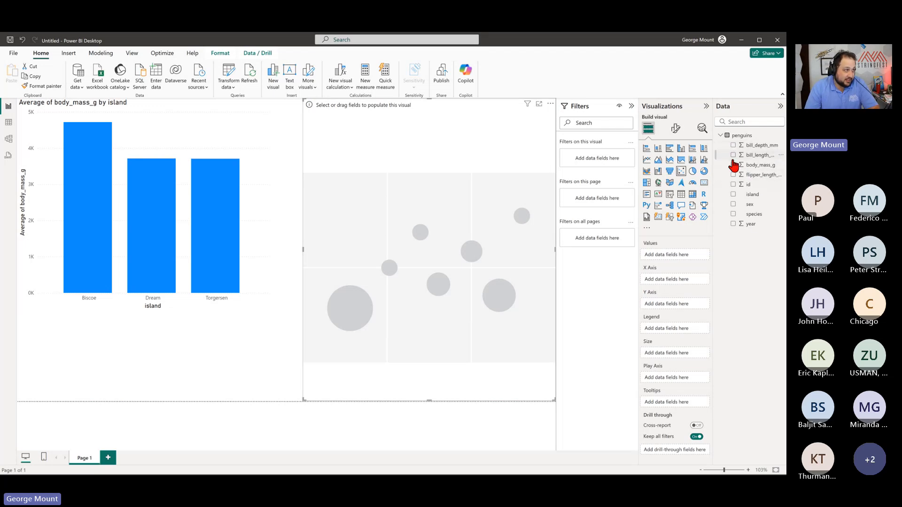
- Assign bill_length_mm to the scatter chart's X-axis and bill_depth_mm to its Y-axis
left_click_drag(734, 157, 659, 281)
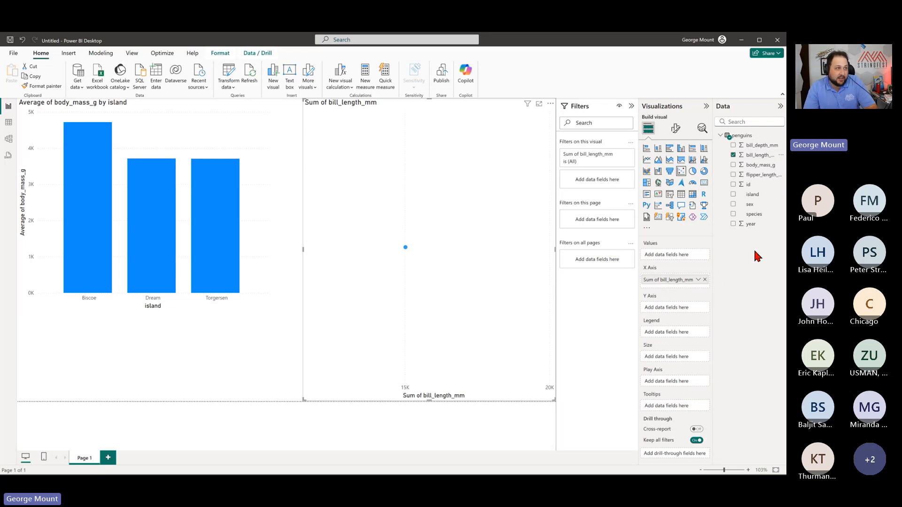
left_click_drag(731, 146, 659, 309)
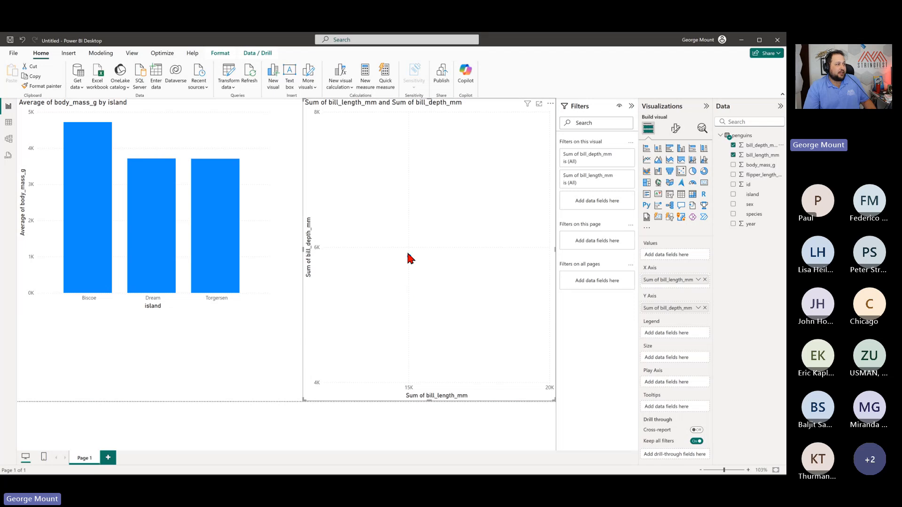
mouse_move(409, 257)
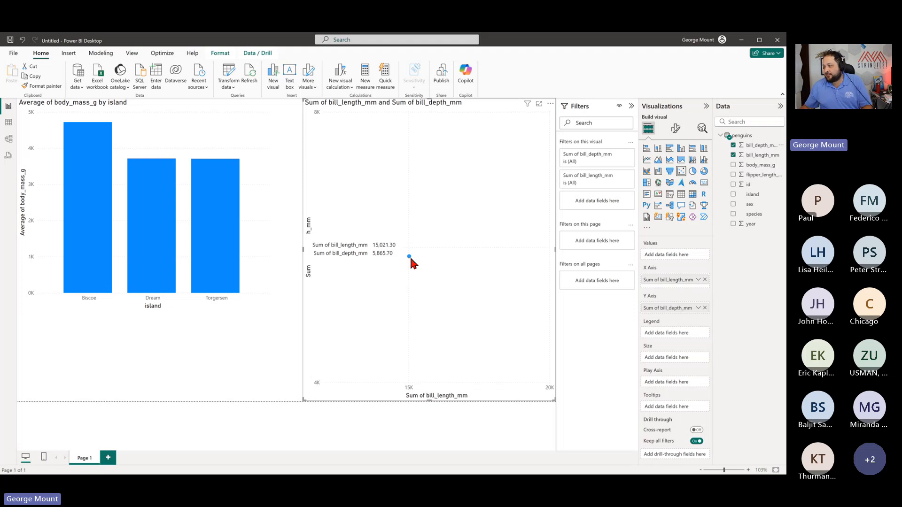
- Set both scatter chart axis fields to Don't summarize and assign species to the legend
left_click(701, 281)
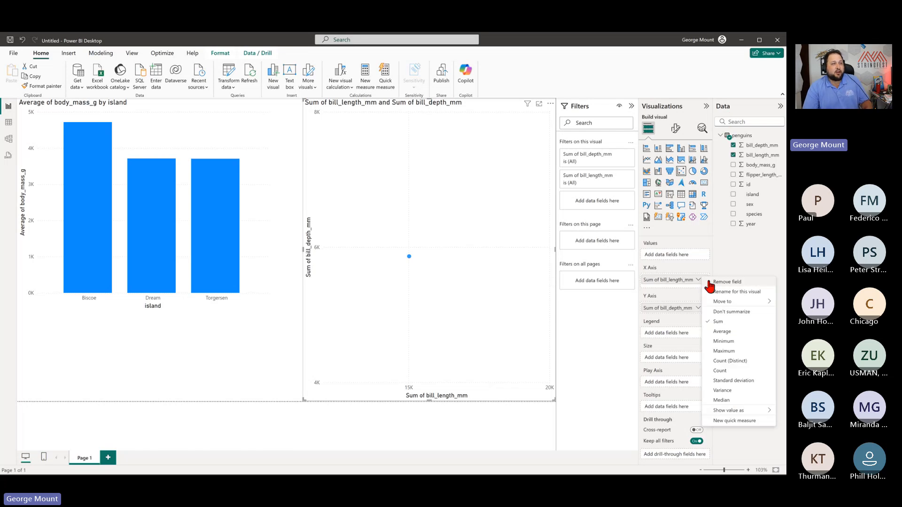
mouse_move(740, 411)
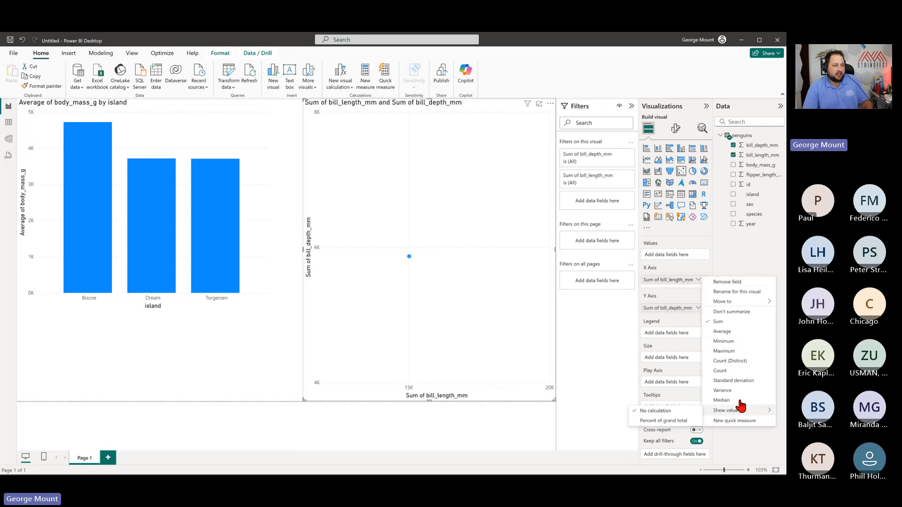
left_click(741, 318)
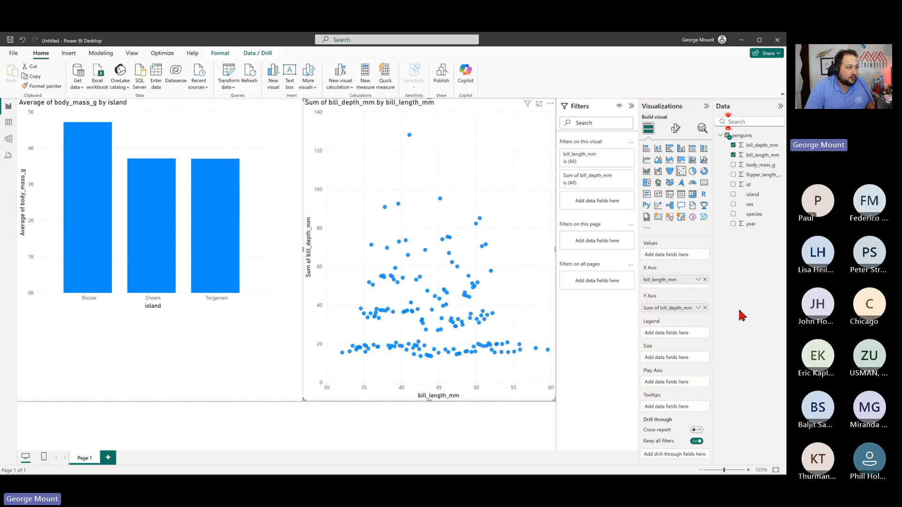
left_click(698, 311)
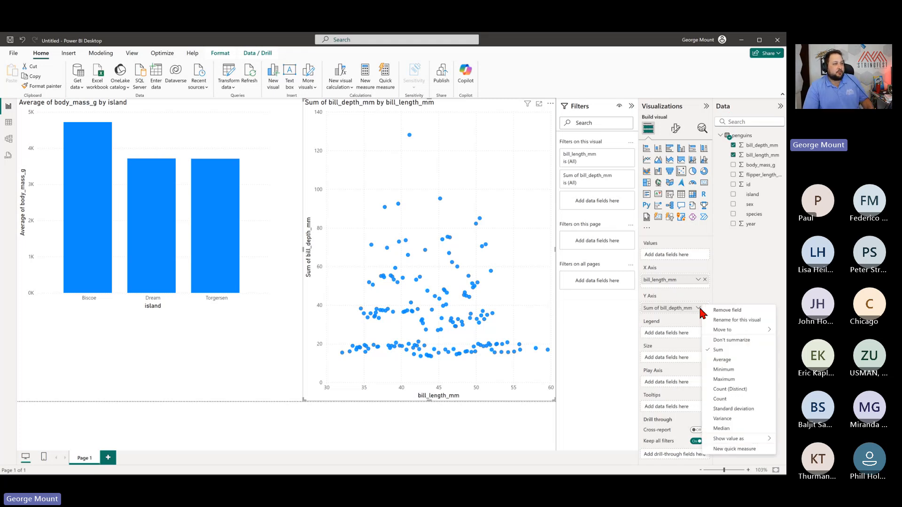
left_click(735, 341)
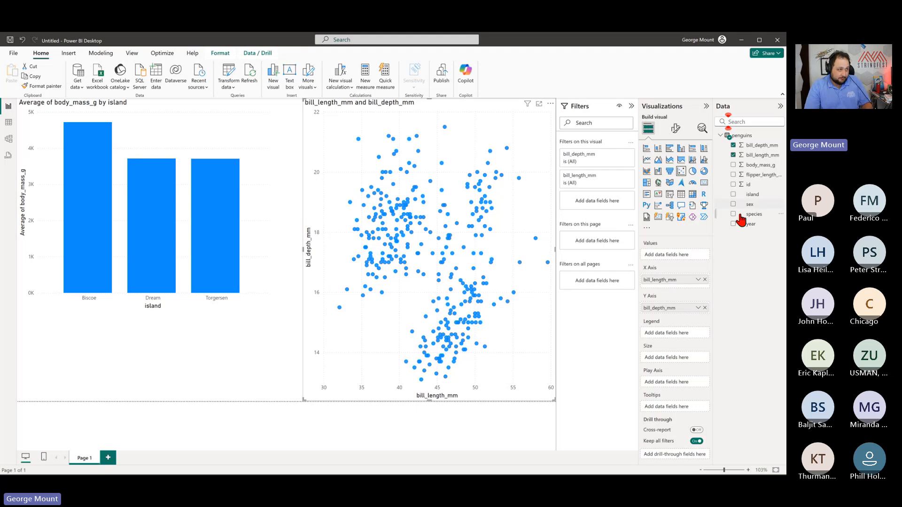
left_click_drag(738, 214, 653, 336)
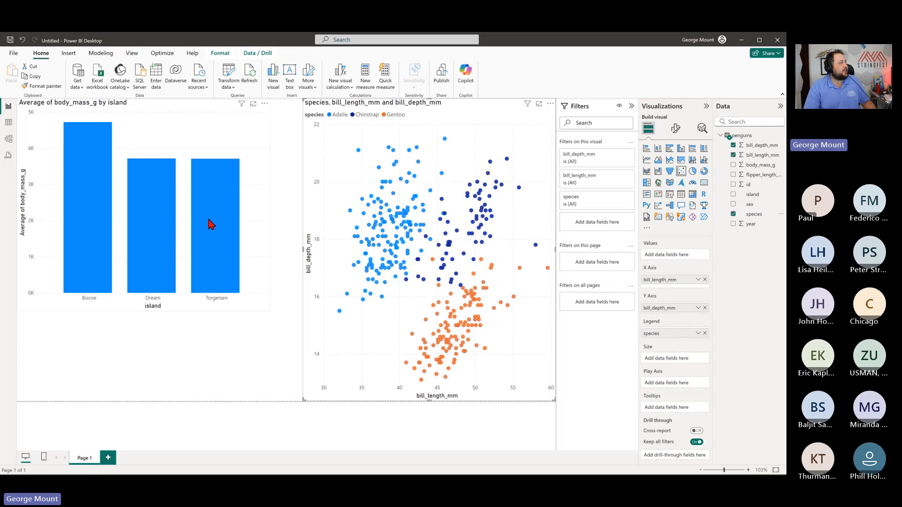
- Cross-filter the scatter chart with the Dream, Torgersen and Biscoe columns, and select a single Adelie point to cross-highlight the column chart
left_click(162, 228)
left_click(211, 219)
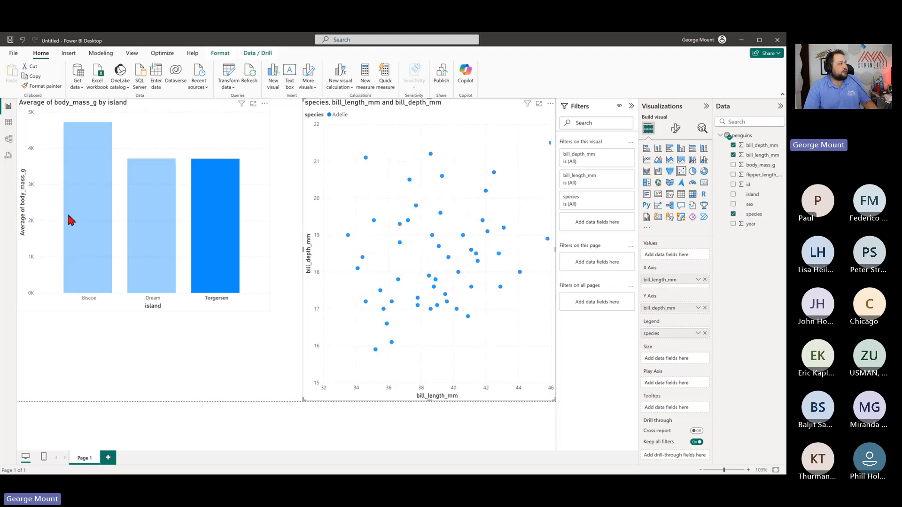
left_click(86, 208)
left_click(173, 231)
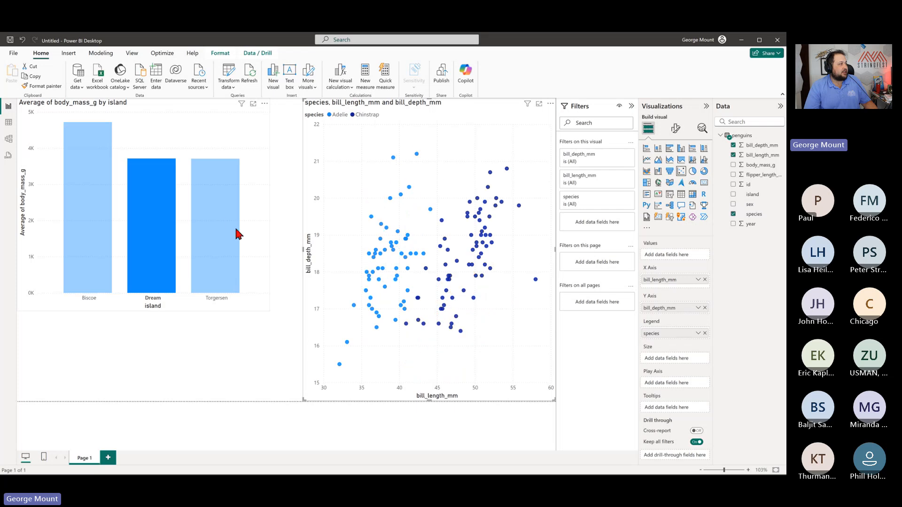
left_click(217, 220)
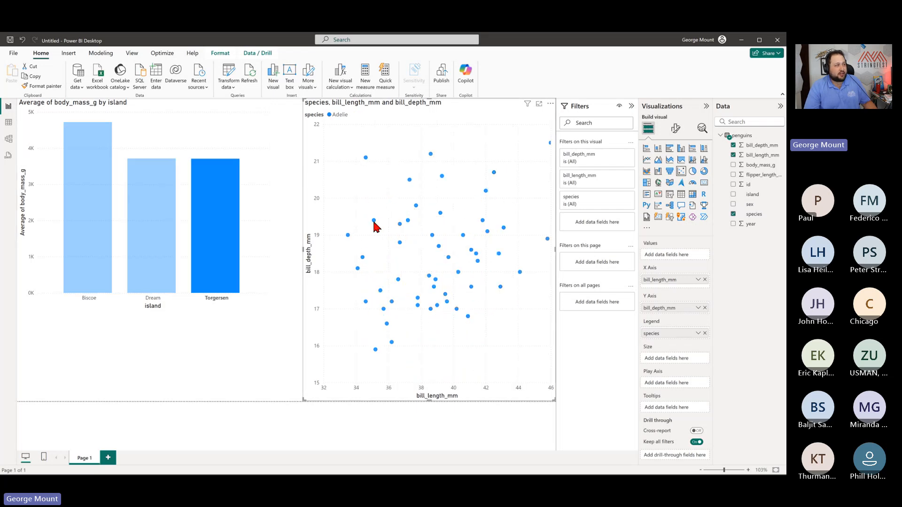
left_click(374, 223)
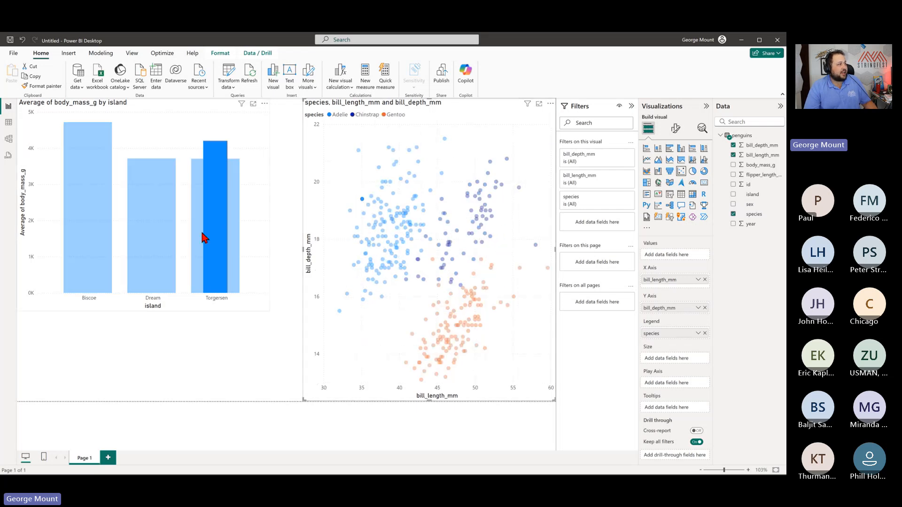
- Cross-filter the scatter chart by the Dream, Biscoe and Torgersen columns one at a time, and clear the column selection
left_click(406, 220)
left_click(175, 231)
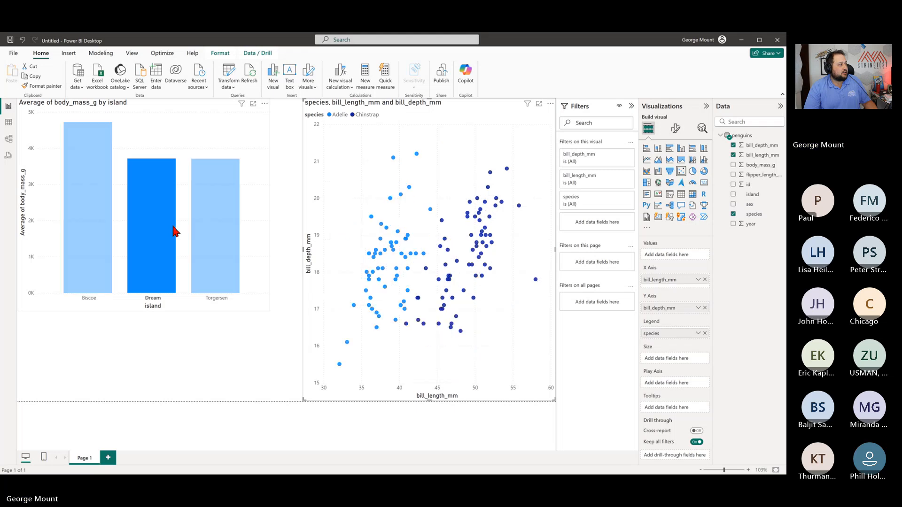
left_click(165, 230)
left_click(107, 225)
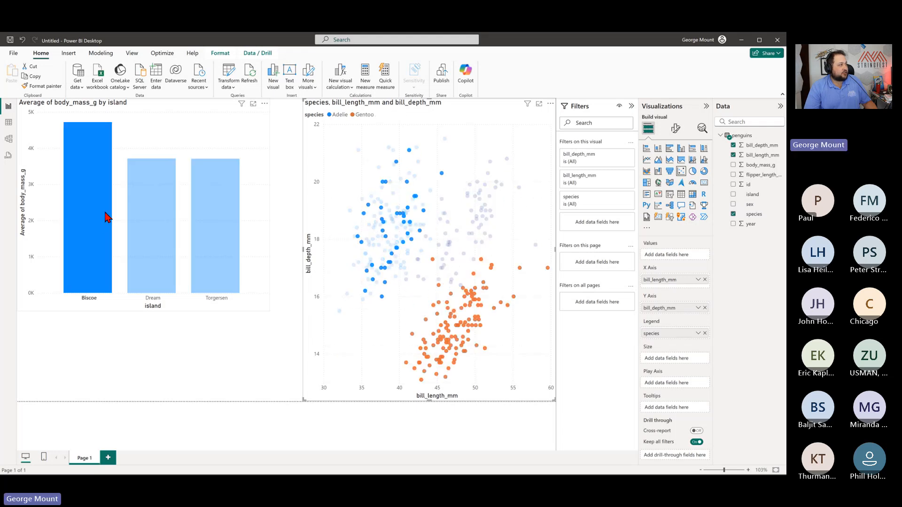
left_click(172, 257)
left_click(177, 248)
left_click(221, 248)
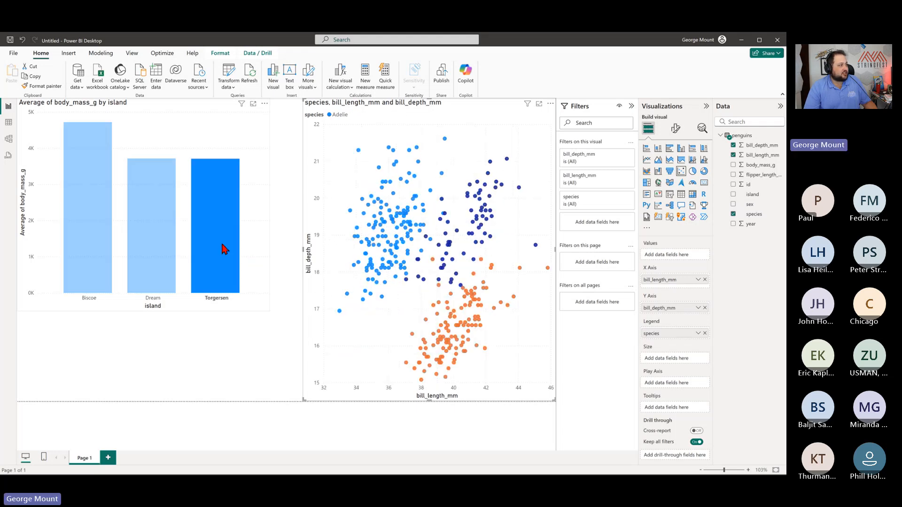
left_click(73, 238)
left_click(190, 374)
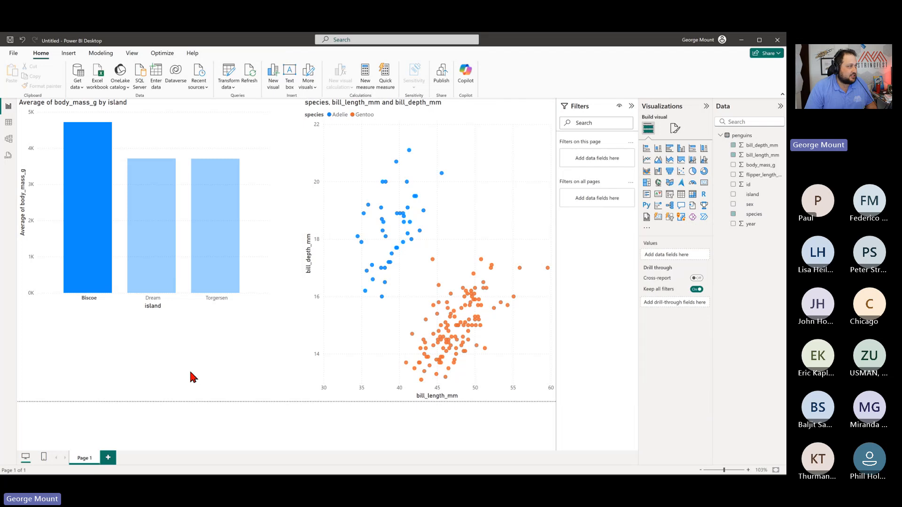
left_click(125, 238)
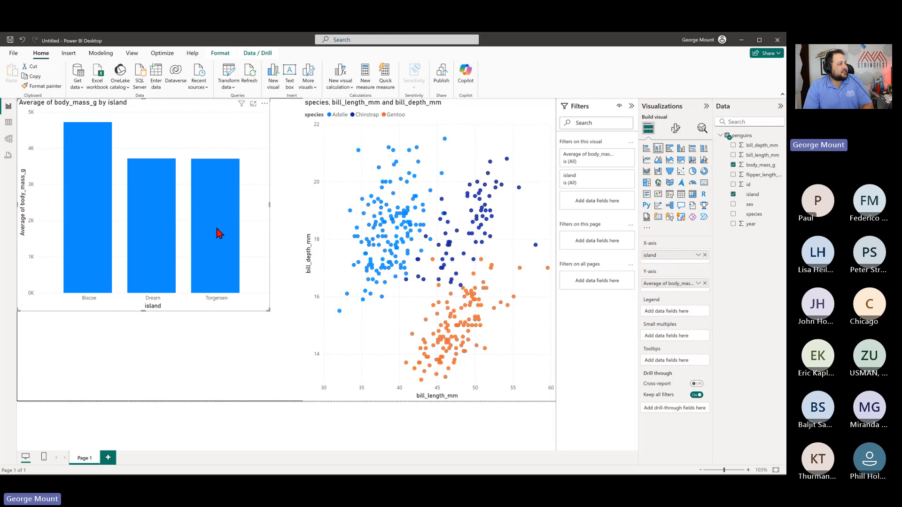
left_click(231, 352)
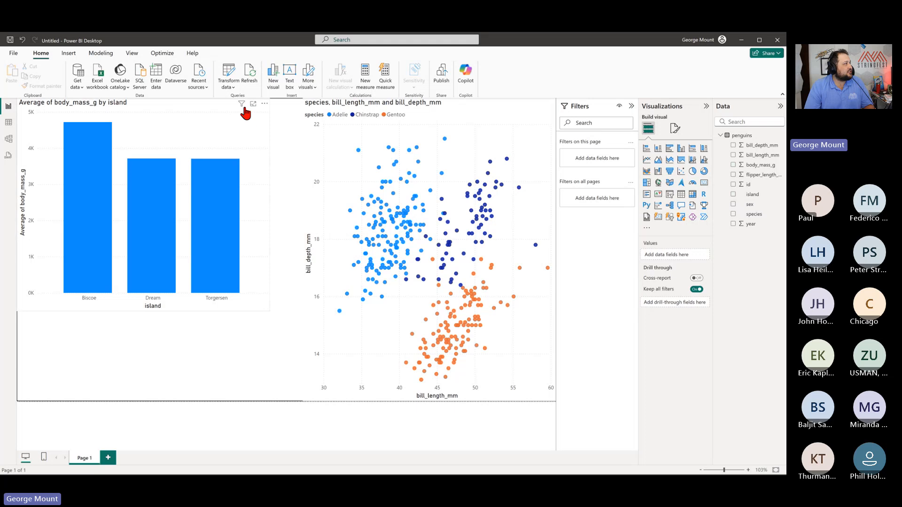
- Move the column chart down to the page's lower edge, extend it slightly upward and widen it toward the scatter chart
left_click_drag(243, 113, 209, 246)
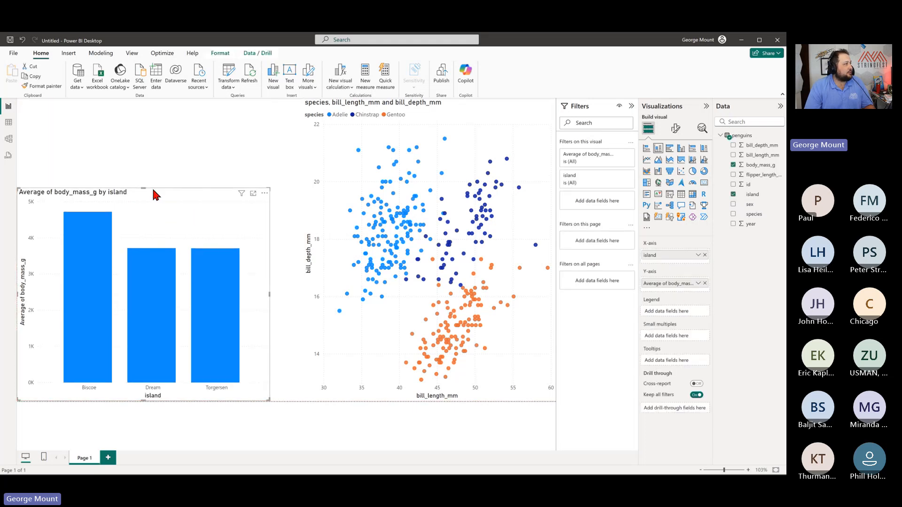
left_click_drag(149, 188, 147, 167)
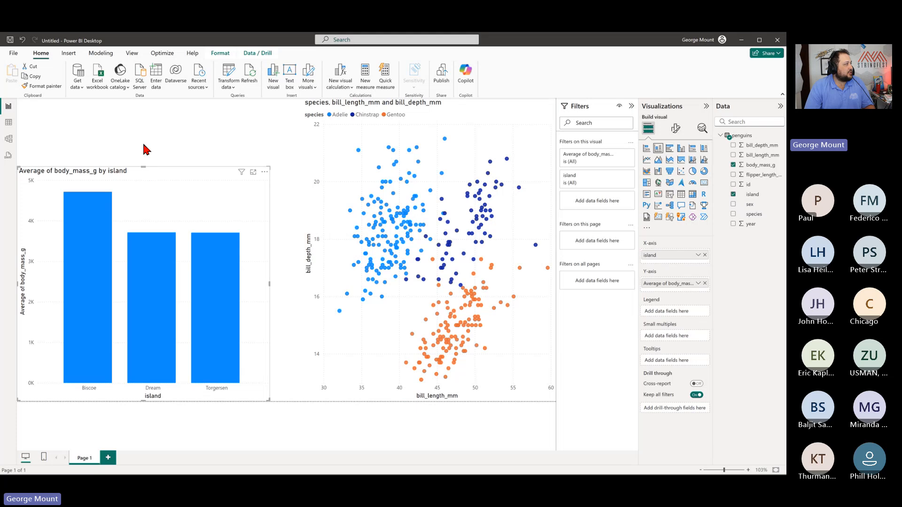
left_click(150, 142)
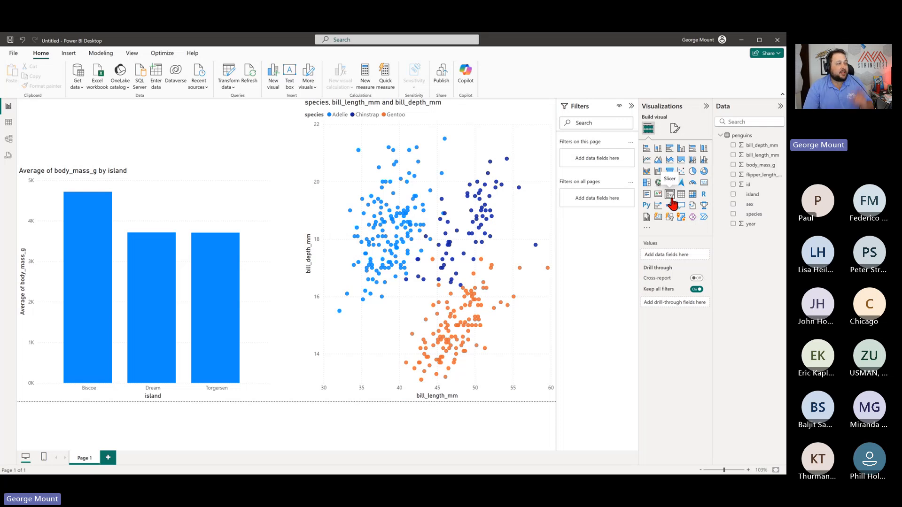
left_click(346, 162)
left_click(263, 208)
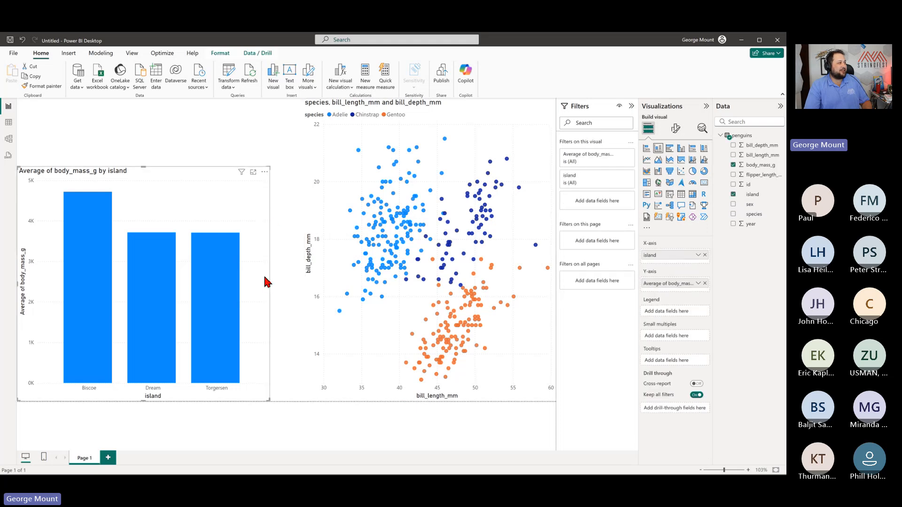
left_click_drag(268, 290, 285, 281)
- Add a slicer in the empty space above the column chart
left_click(176, 134)
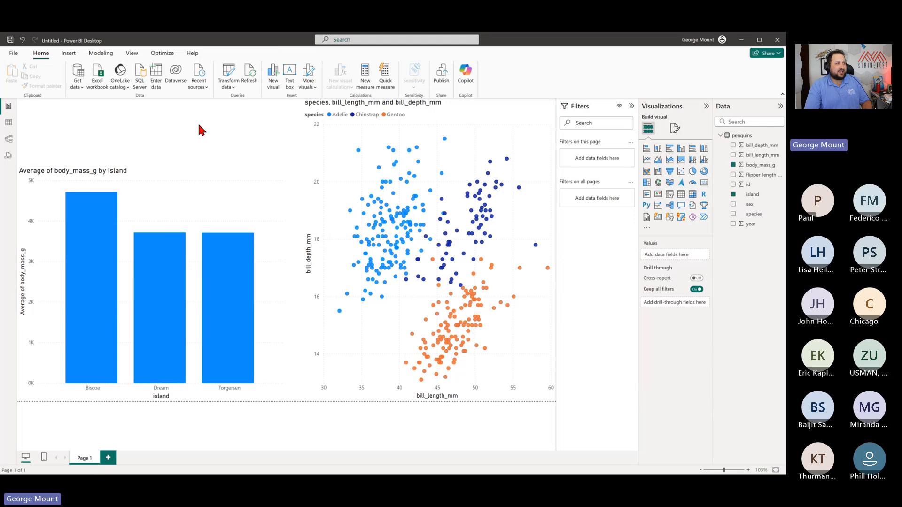
left_click(672, 198)
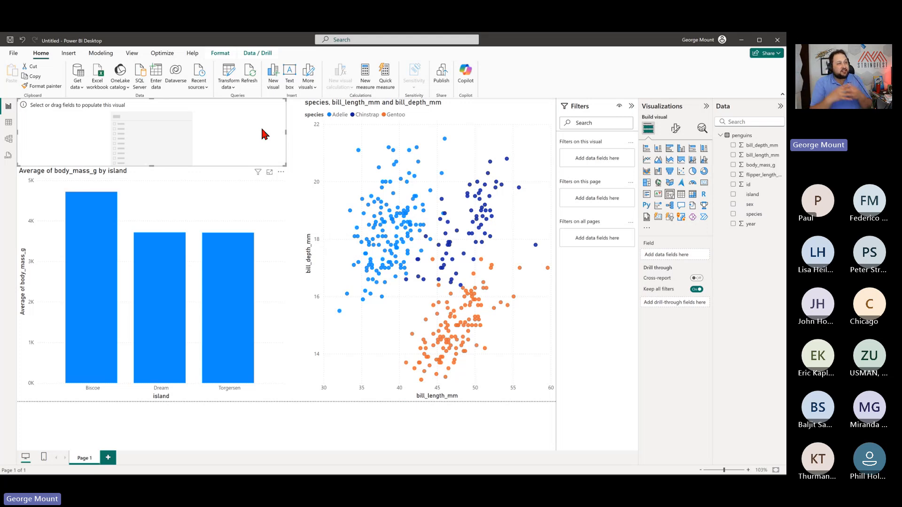
- Cross-filter the scatter chart by the Torgersen and Dream columns, and clear the selection
left_click(206, 295)
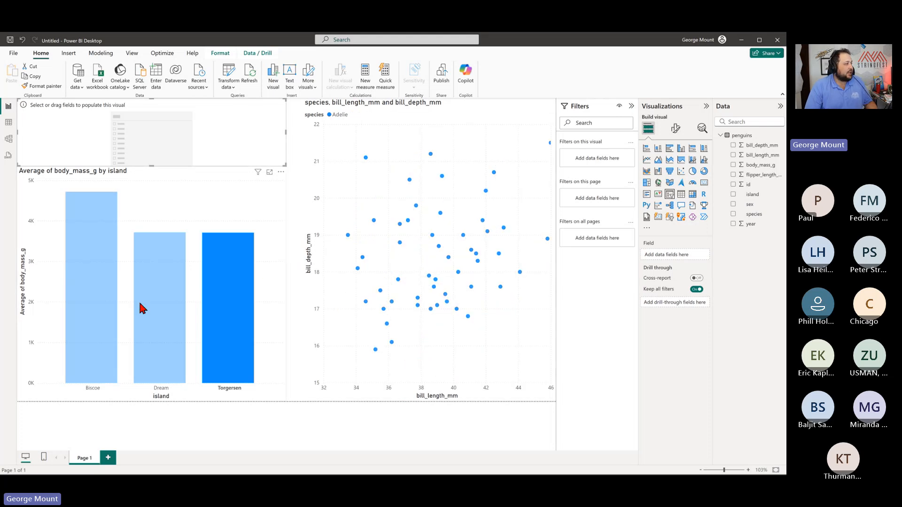
left_click(149, 306)
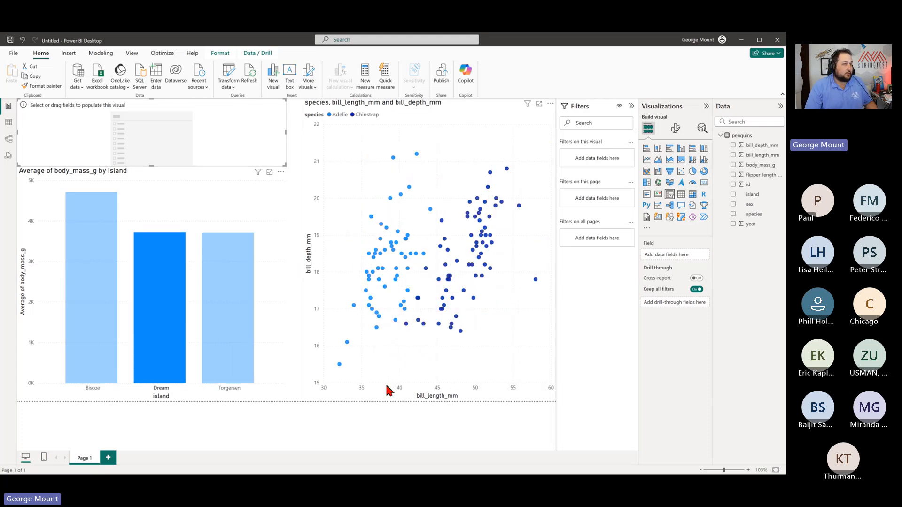
left_click(224, 424)
left_click(162, 273)
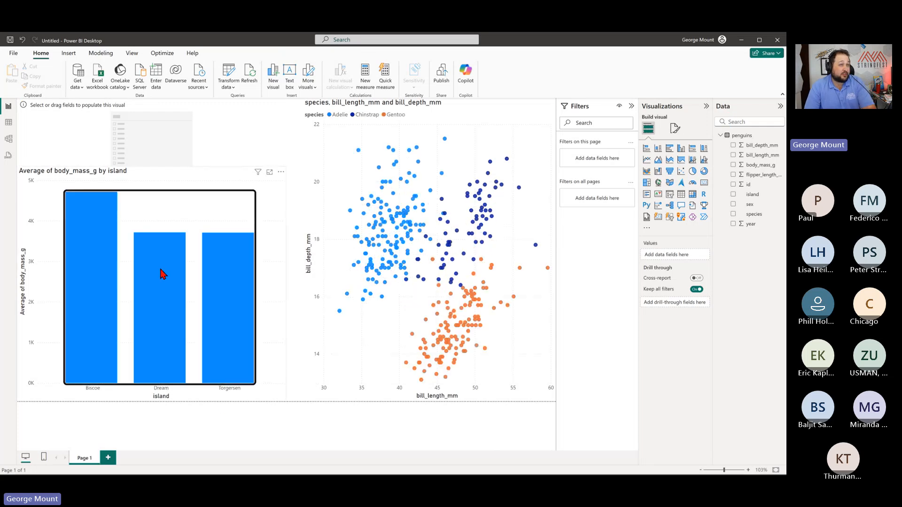
- Assign the sex field to the empty slicer
left_click(254, 126)
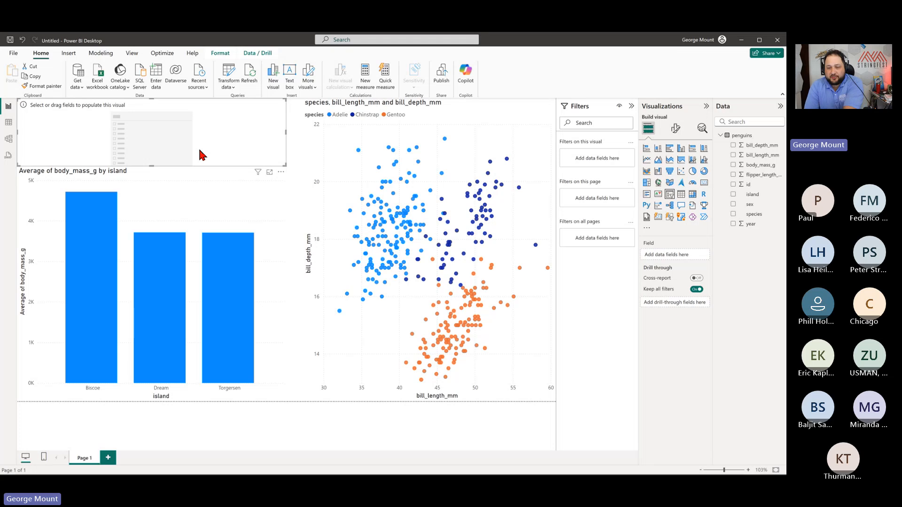
left_click(733, 204)
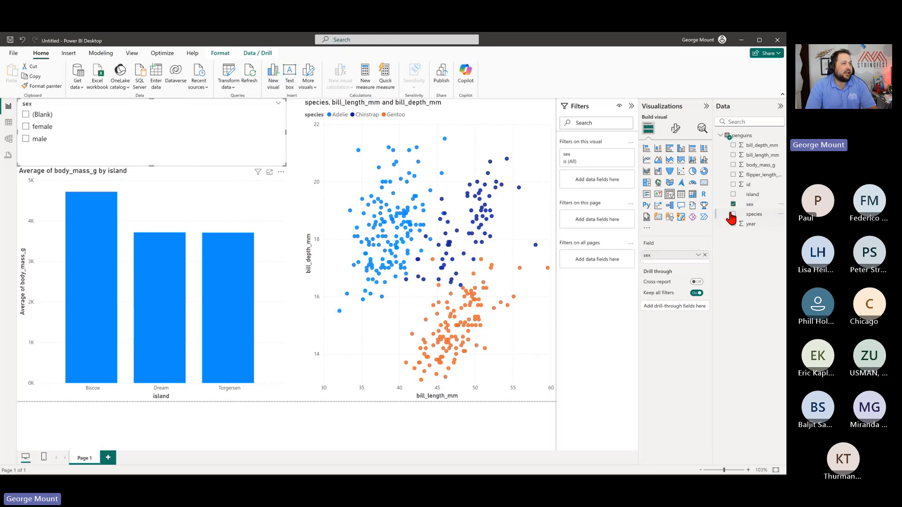
left_click(733, 204)
left_click(733, 205)
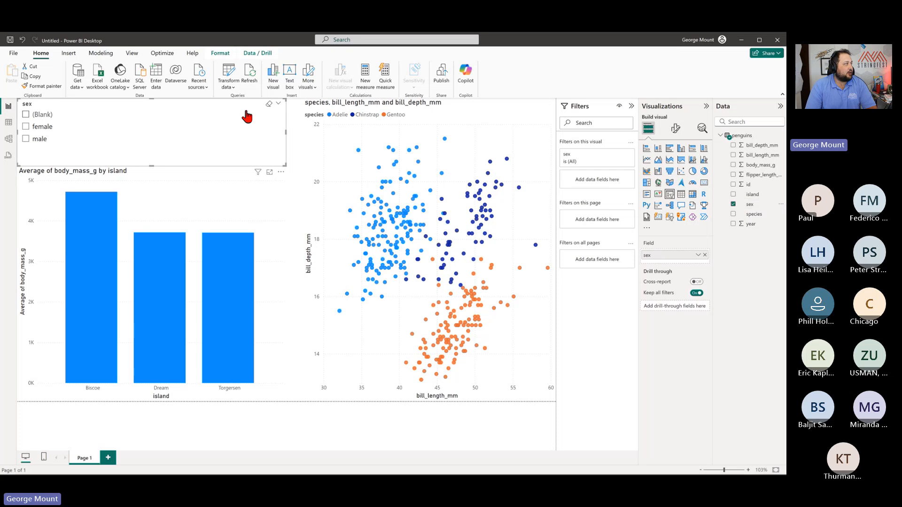
- Filter the report by (Blank) and by female in the sex slicer, and view the slicer's available style options
left_click(248, 114)
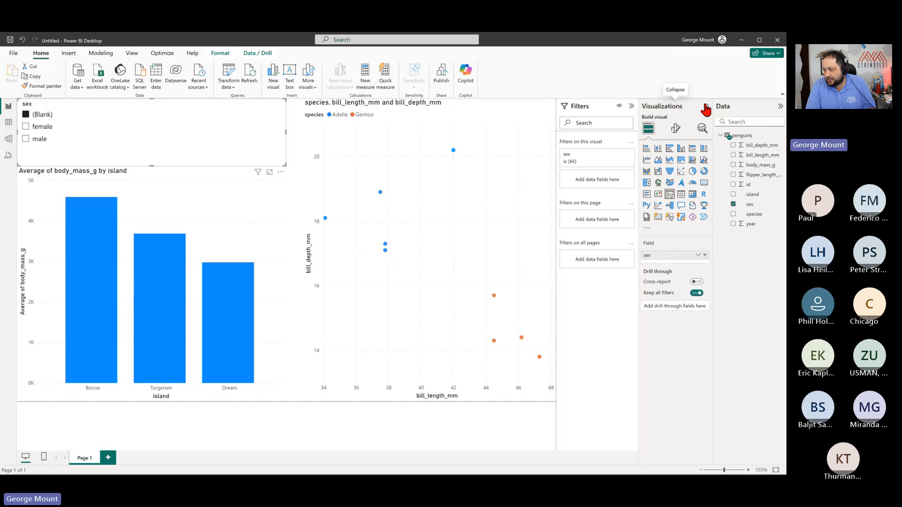
left_click(676, 134)
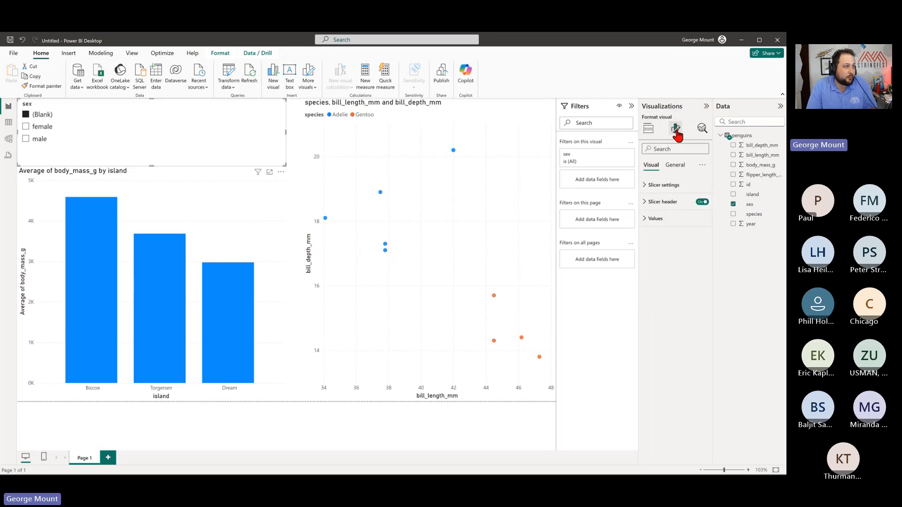
left_click(643, 186)
left_click(699, 226)
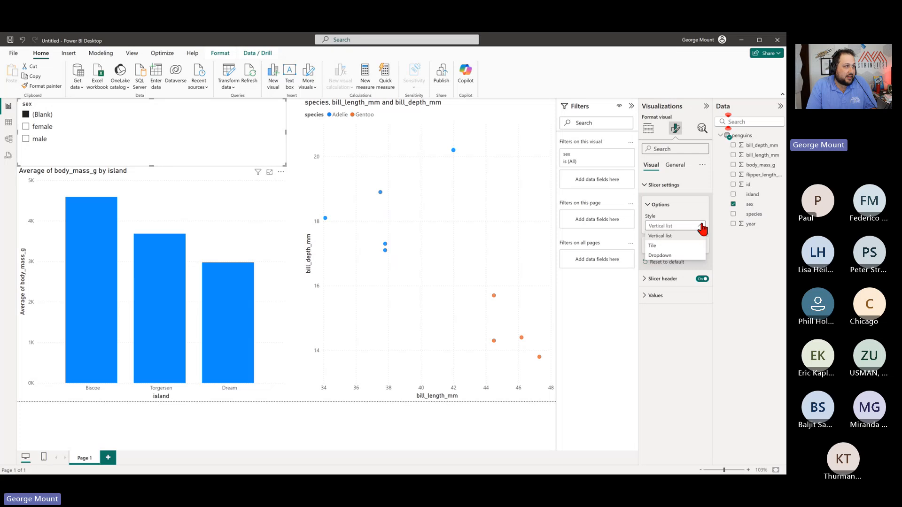
left_click(677, 132)
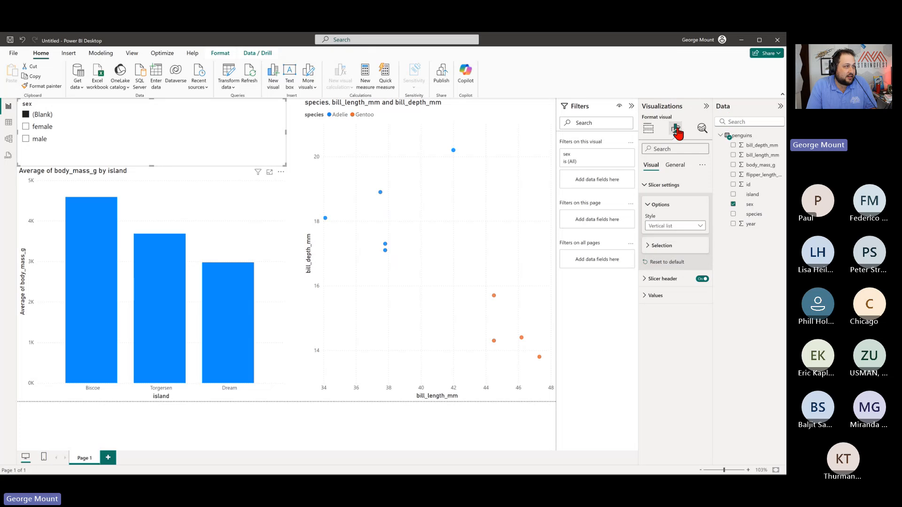
left_click(186, 127)
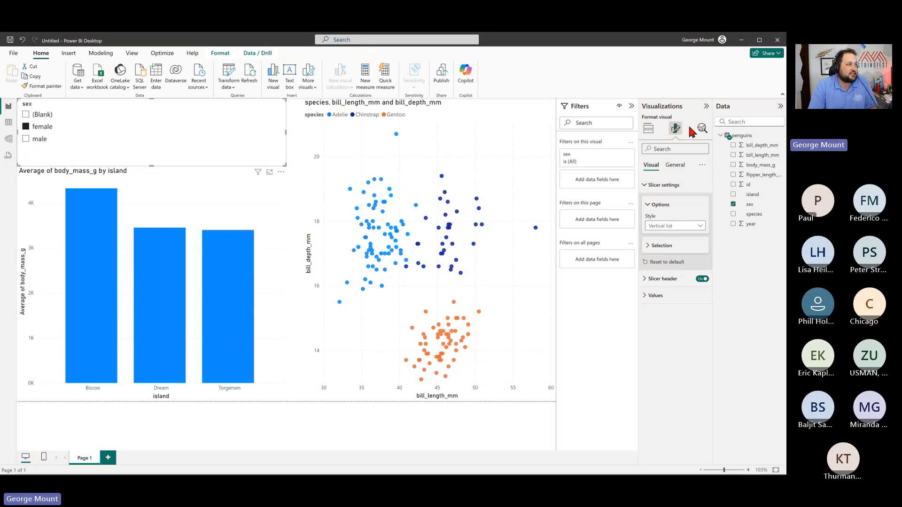
- Compare the Tile and Dropdown styles on the sex slicer and set its style to Tile
left_click(654, 186)
left_click(654, 186)
left_click(695, 226)
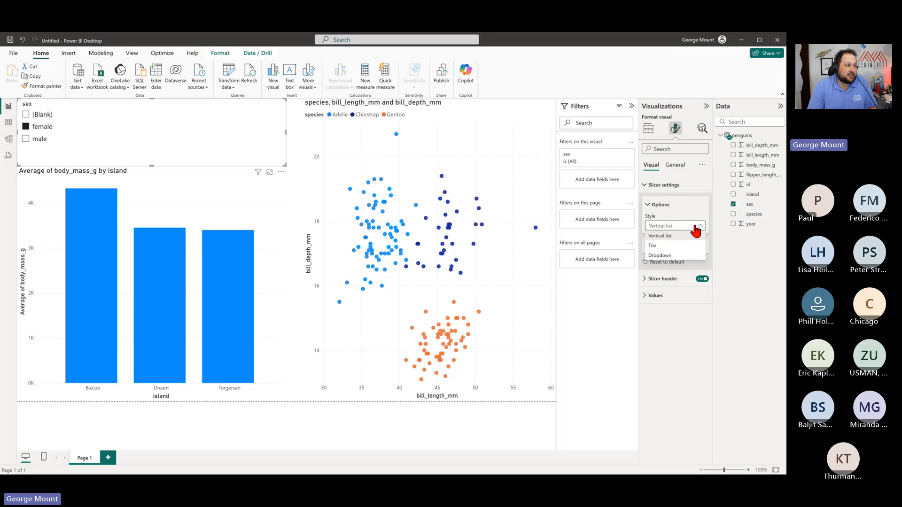
left_click(669, 247)
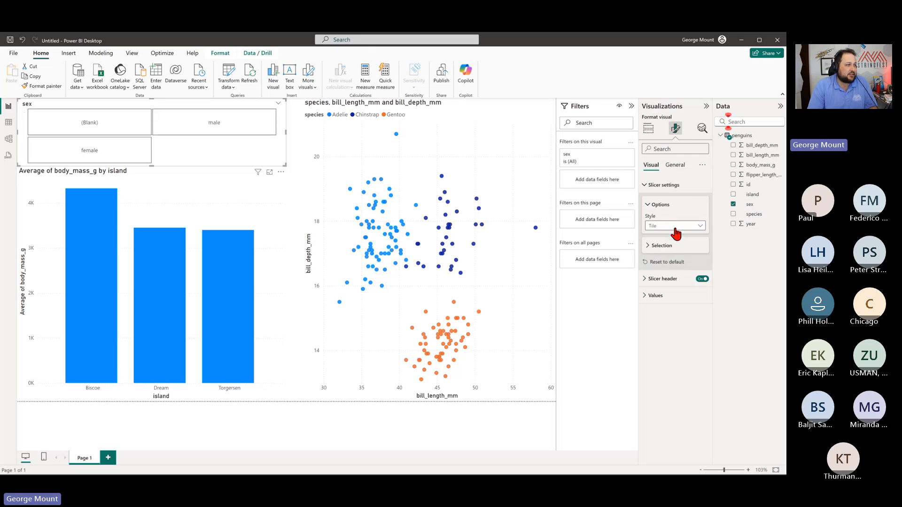
left_click(677, 226)
left_click(668, 256)
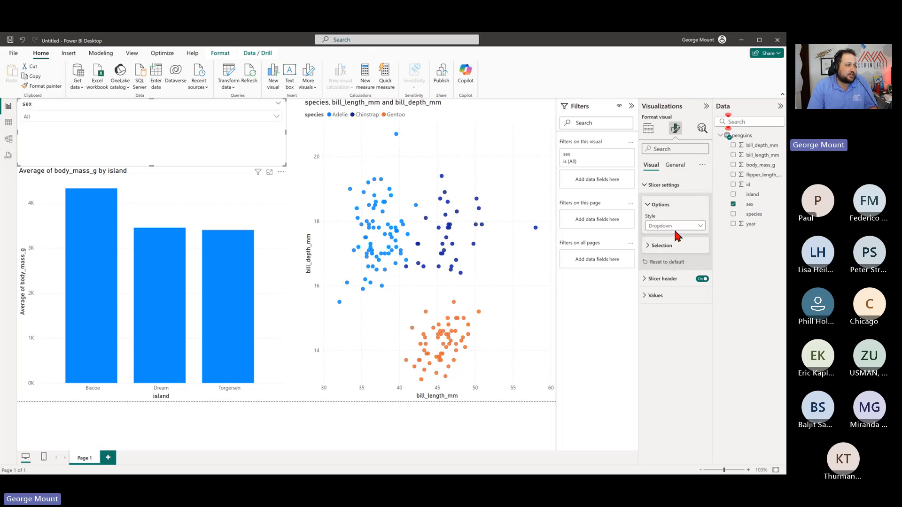
left_click(676, 228)
left_click(672, 246)
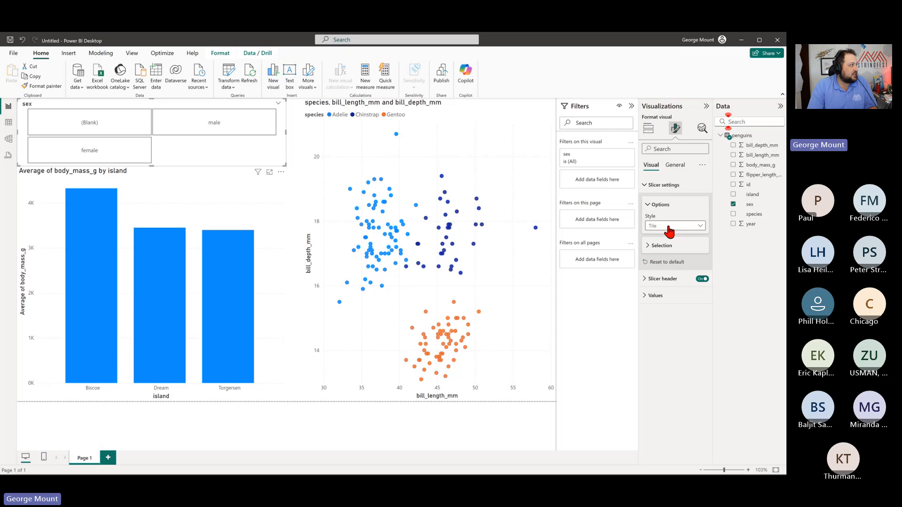
- Filter both charts by female and male using the sex slicer's tiles
left_click(214, 118)
left_click(125, 157)
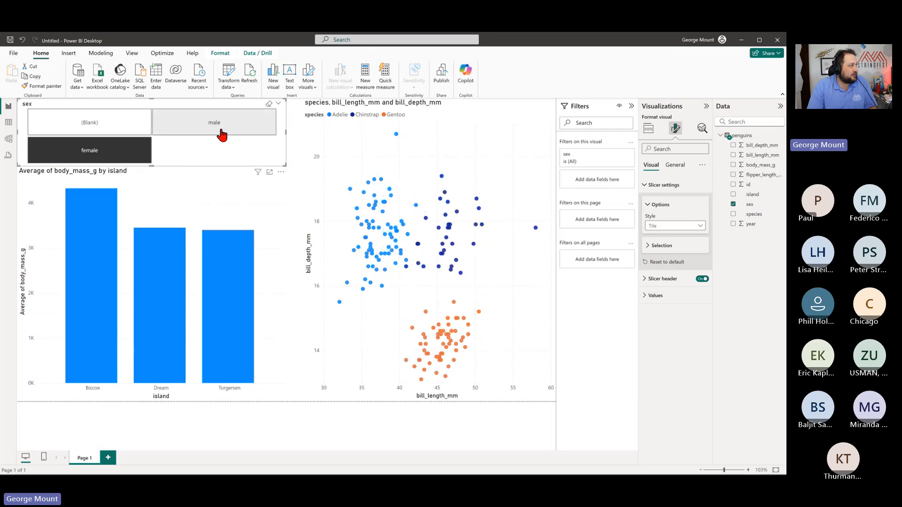
left_click(221, 133)
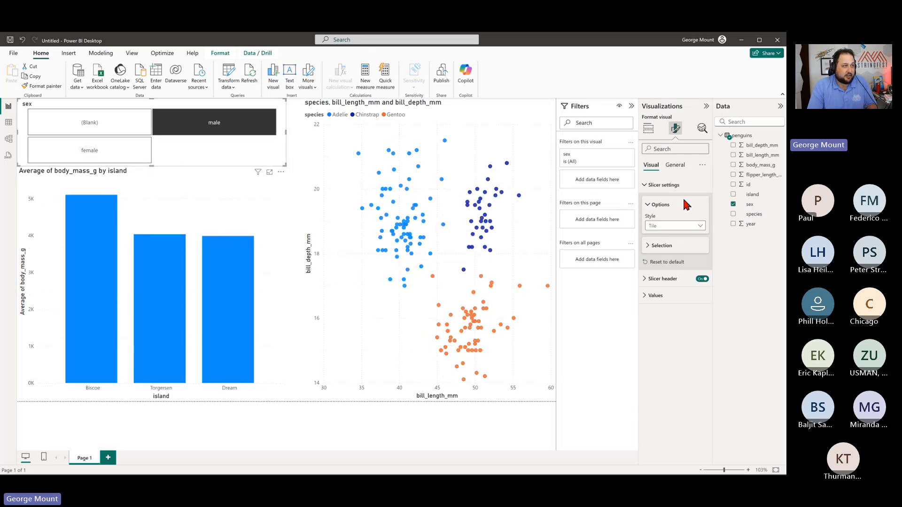
- Try the Dropdown style on the sex slicer, open its value list, and return the style to Tile
left_click(688, 226)
left_click(668, 261)
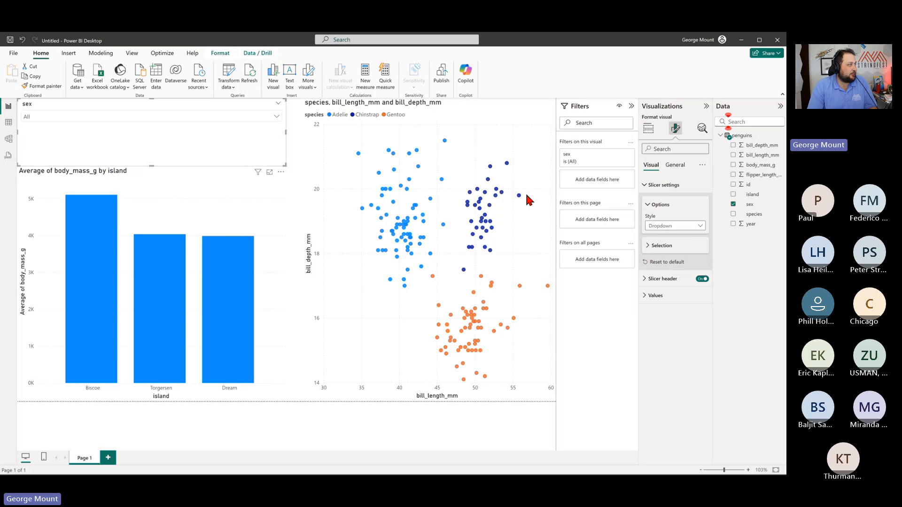
left_click(276, 117)
left_click(277, 117)
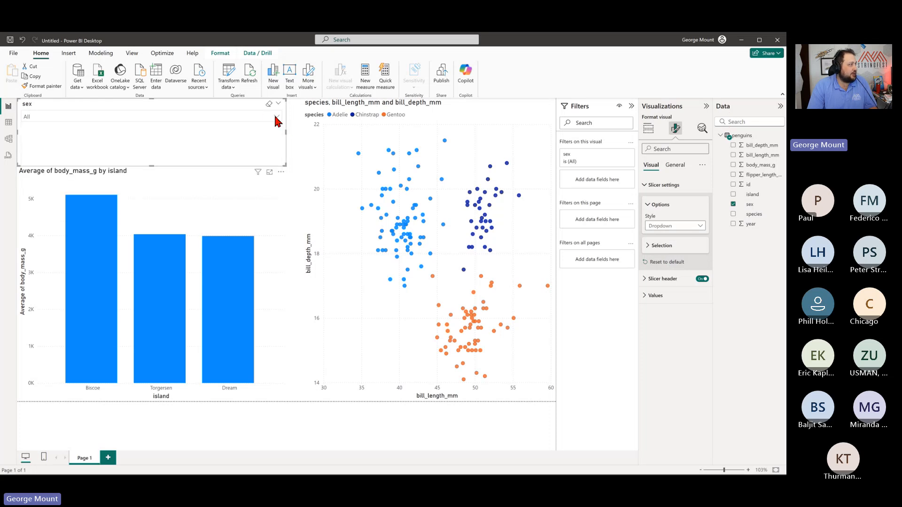
left_click(679, 226)
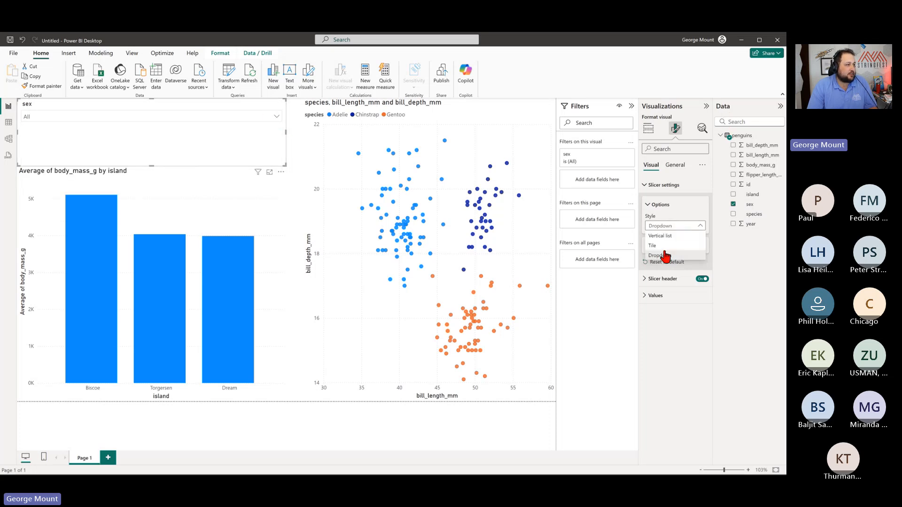
left_click(666, 253)
- Cycle the sex slicer through (Blank), male and female to compare both charts, finishing with male selected
left_click(111, 134)
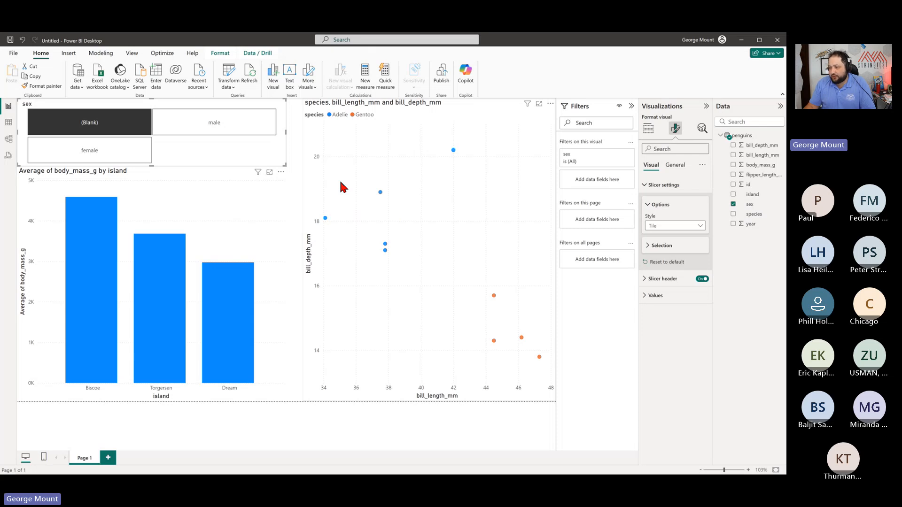
left_click(188, 131)
left_click(89, 152)
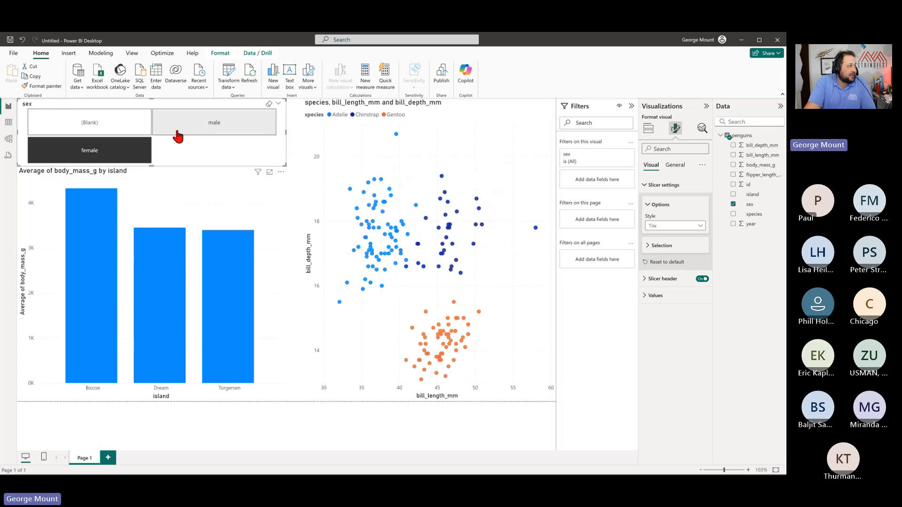
left_click(207, 125)
left_click(63, 125)
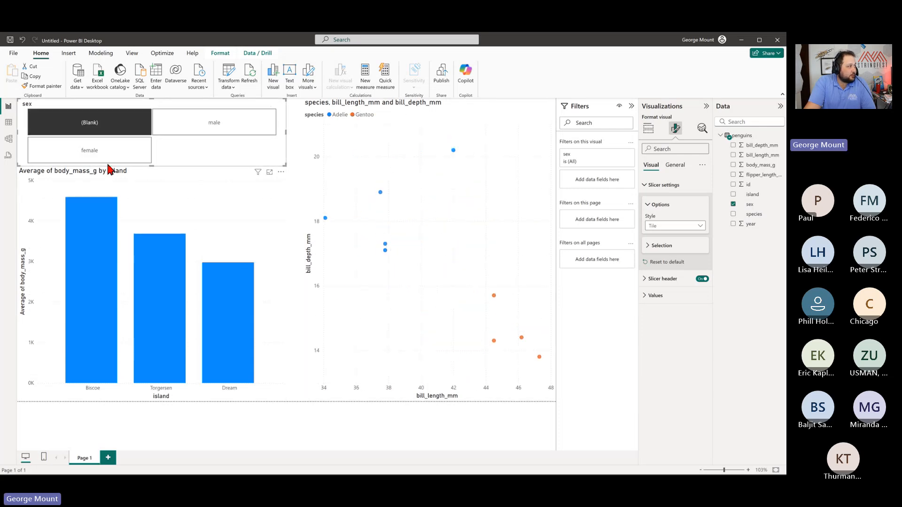
left_click(118, 153)
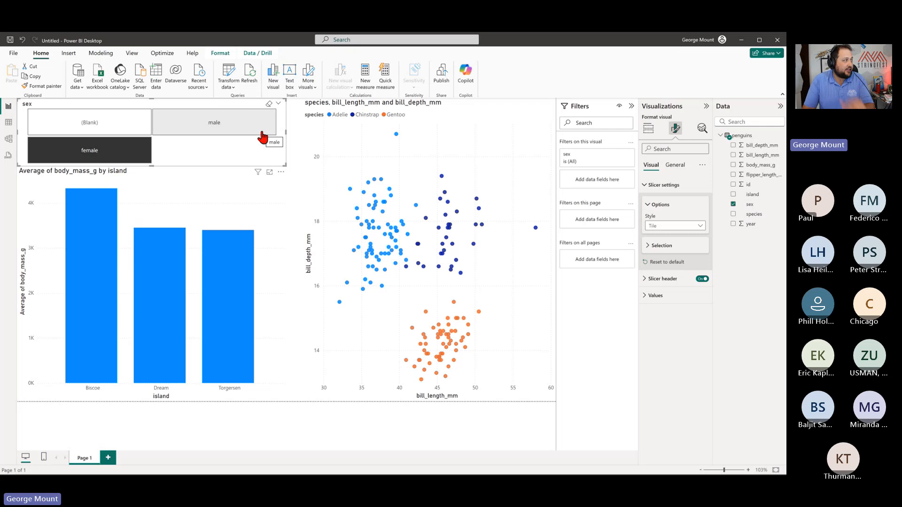
left_click(262, 136)
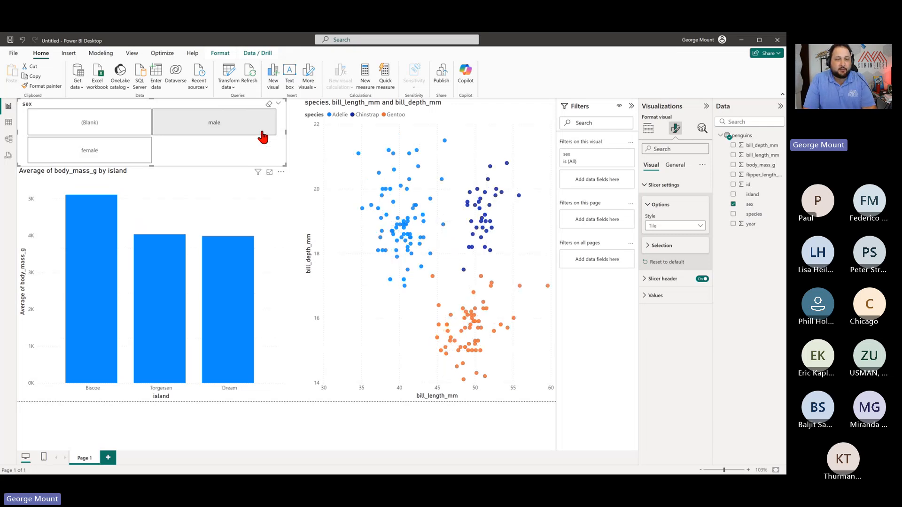
- Switch to the presentation slide show and advance to the Exercises slide
key("alt+Tab")
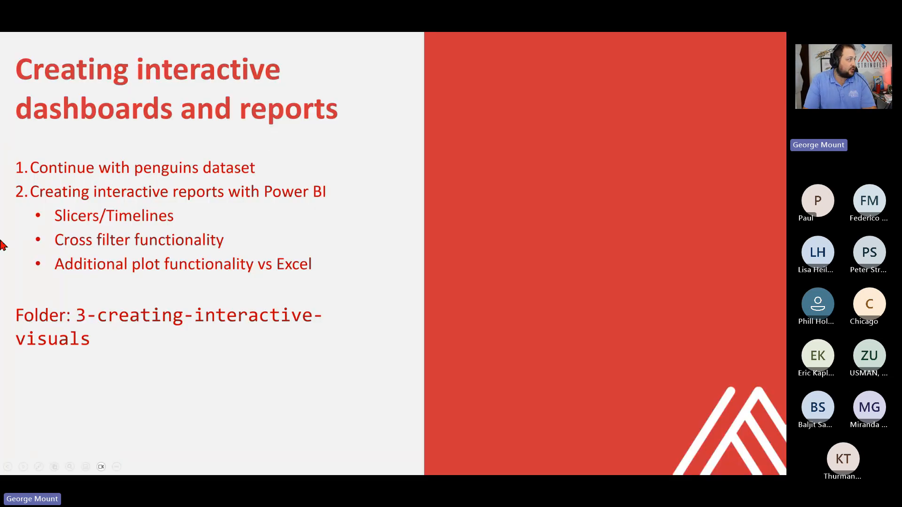
left_click(437, 317)
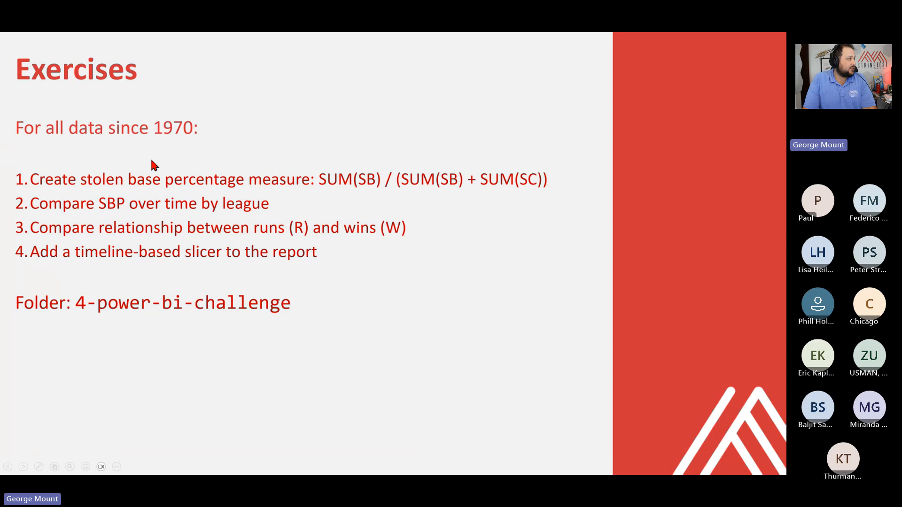